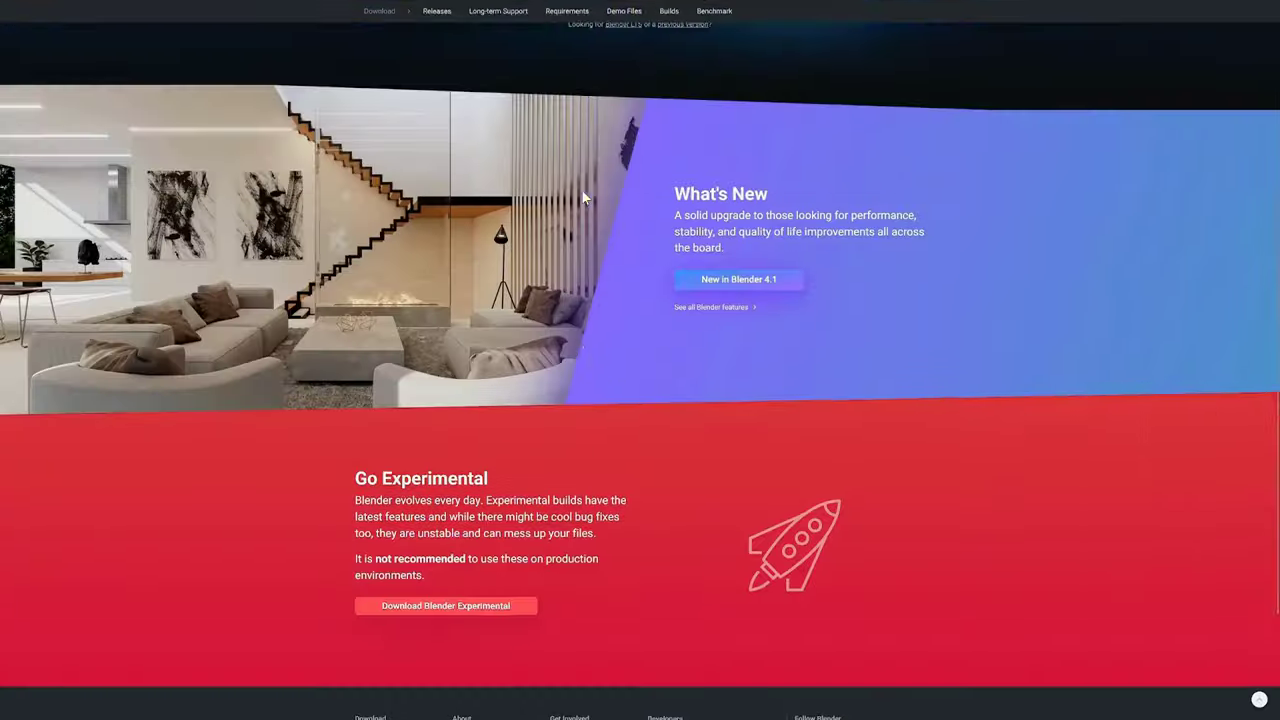
Step: Show Blender downloads for other versions and copy the blender-4.1.1-windows-x64 archive into C:\Blender
{"action": "scroll", "coordinate": [581, 189], "scroll_direction": "up", "scroll_amount": 5}
{"action": "left_click", "coordinate": [684, 246]}
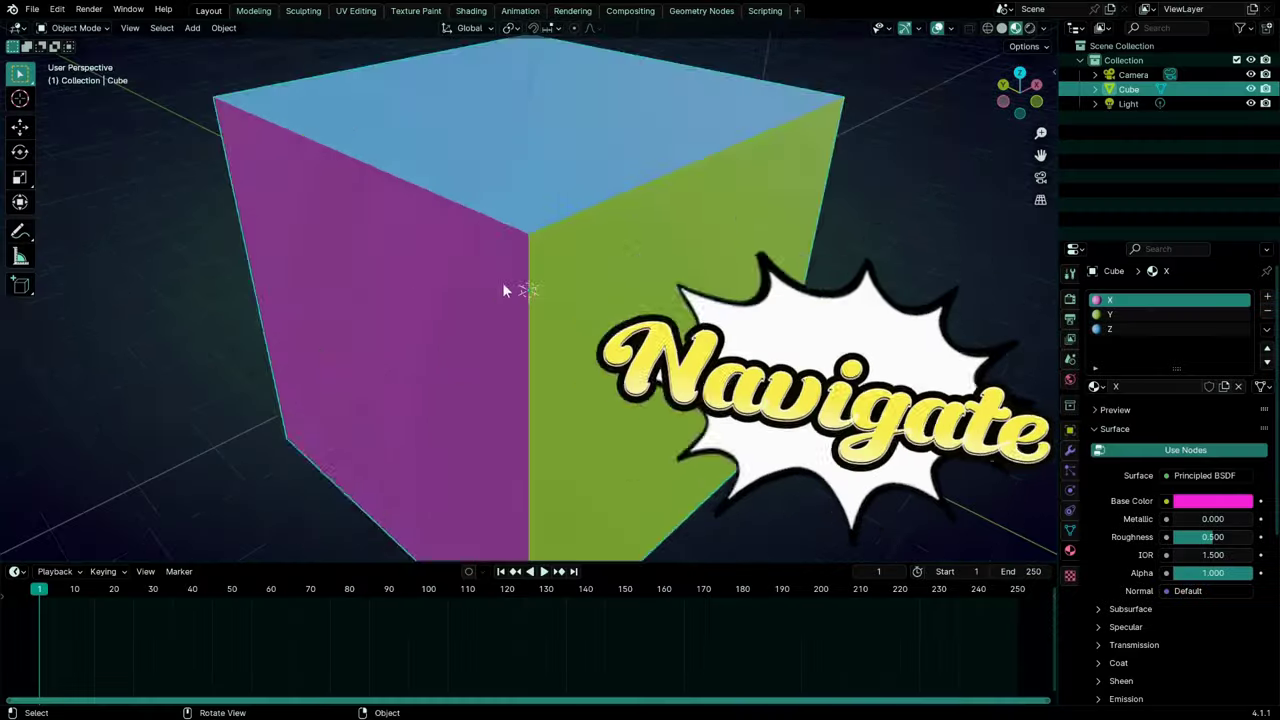
{"action": "middle_click_drag", "start_coordinate": [503, 289], "coordinate": [601, 433]}
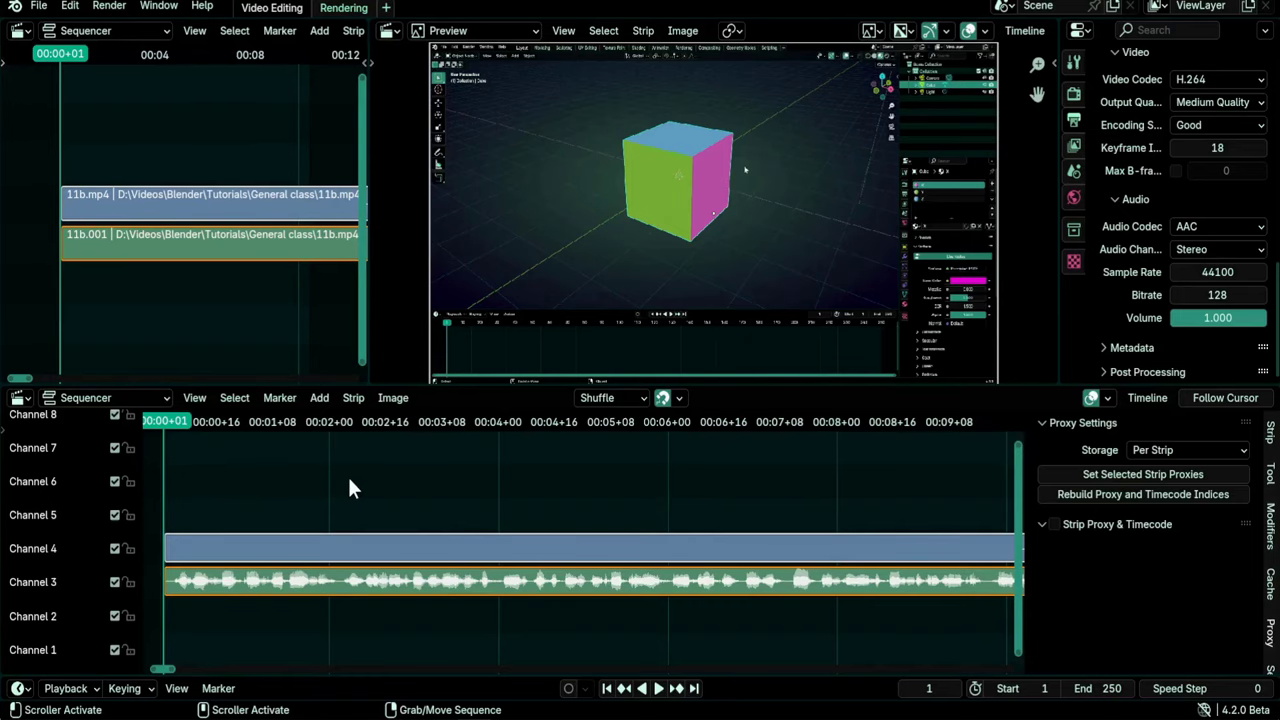
{"action": "left_click", "coordinate": [322, 399]}
{"action": "mouse_move", "coordinate": [335, 422]}
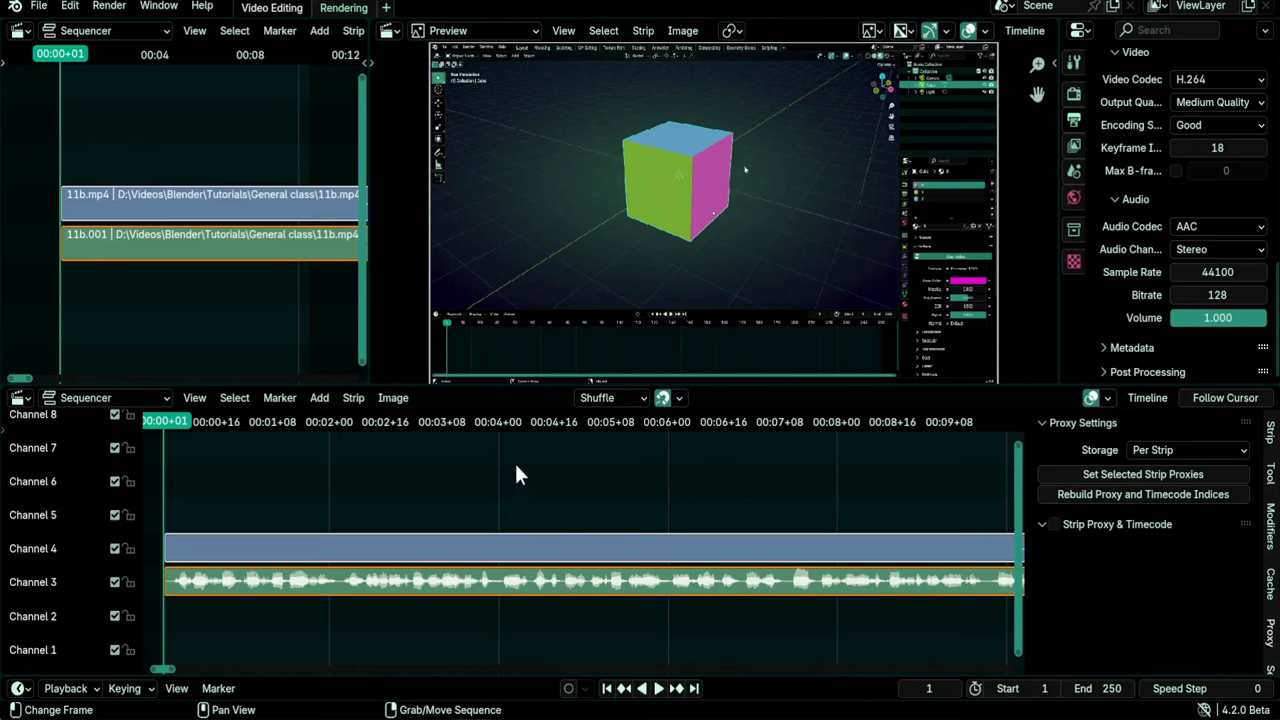
{"action": "left_click", "coordinate": [1112, 7]}
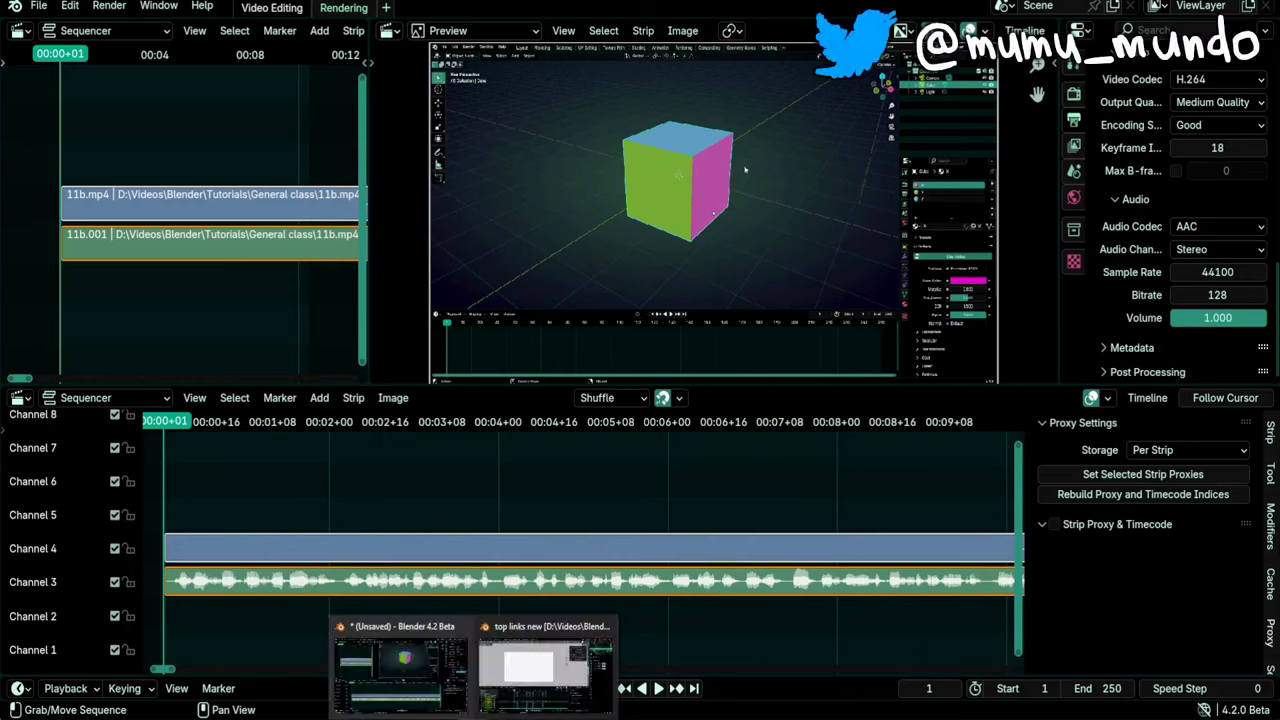
Step: In the 'top links new' window, switch to Material Preview shading and play the animation
{"action": "left_click", "coordinate": [540, 692]}
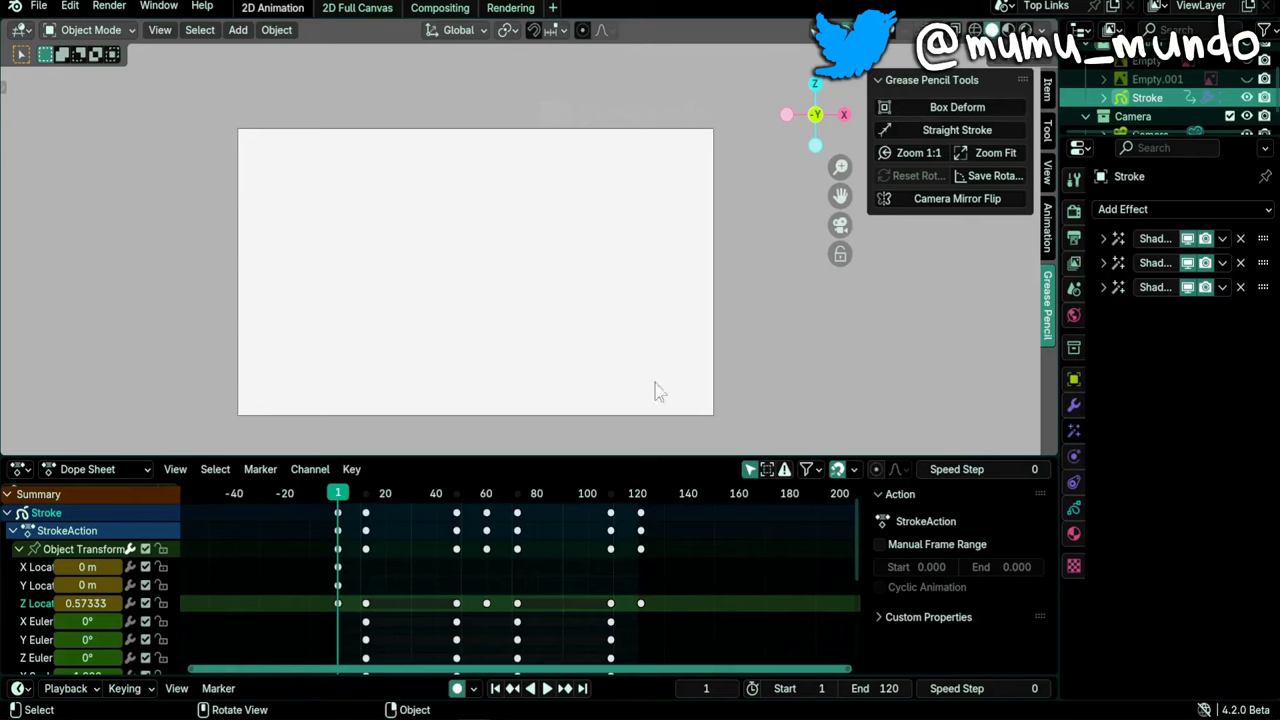
{"action": "left_click", "coordinate": [1008, 30]}
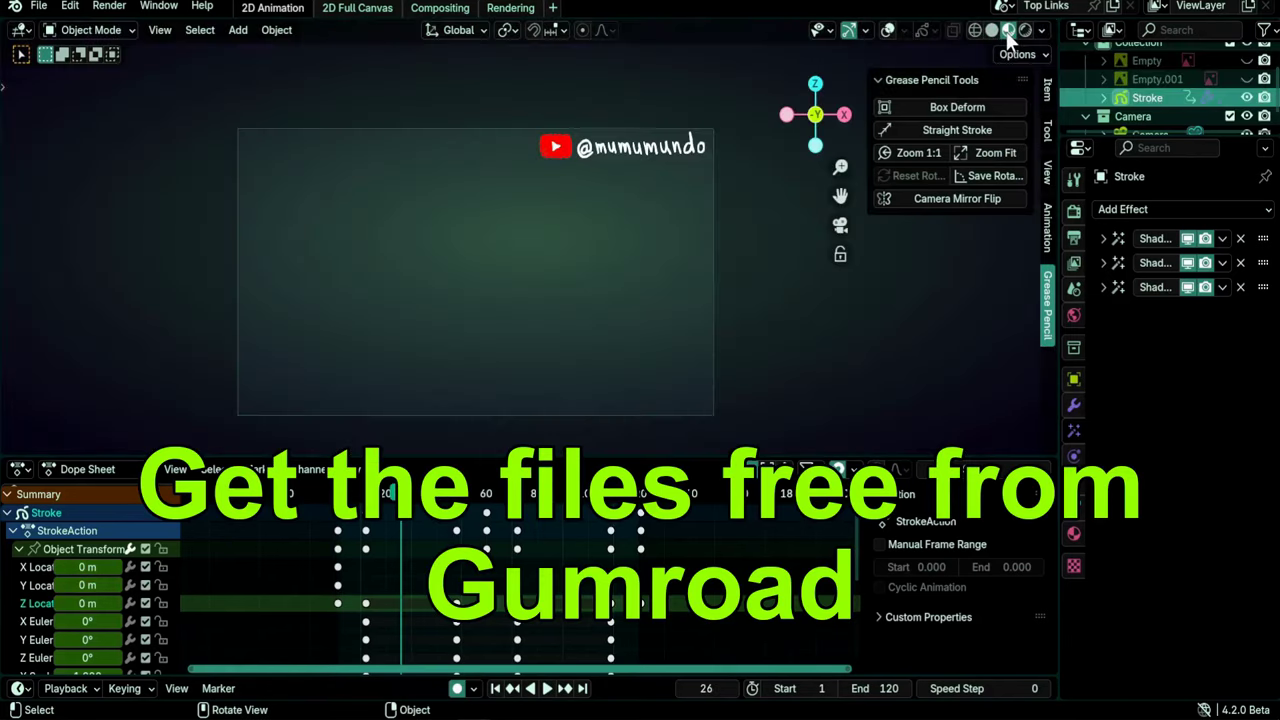
{"action": "key", "text": "space"}
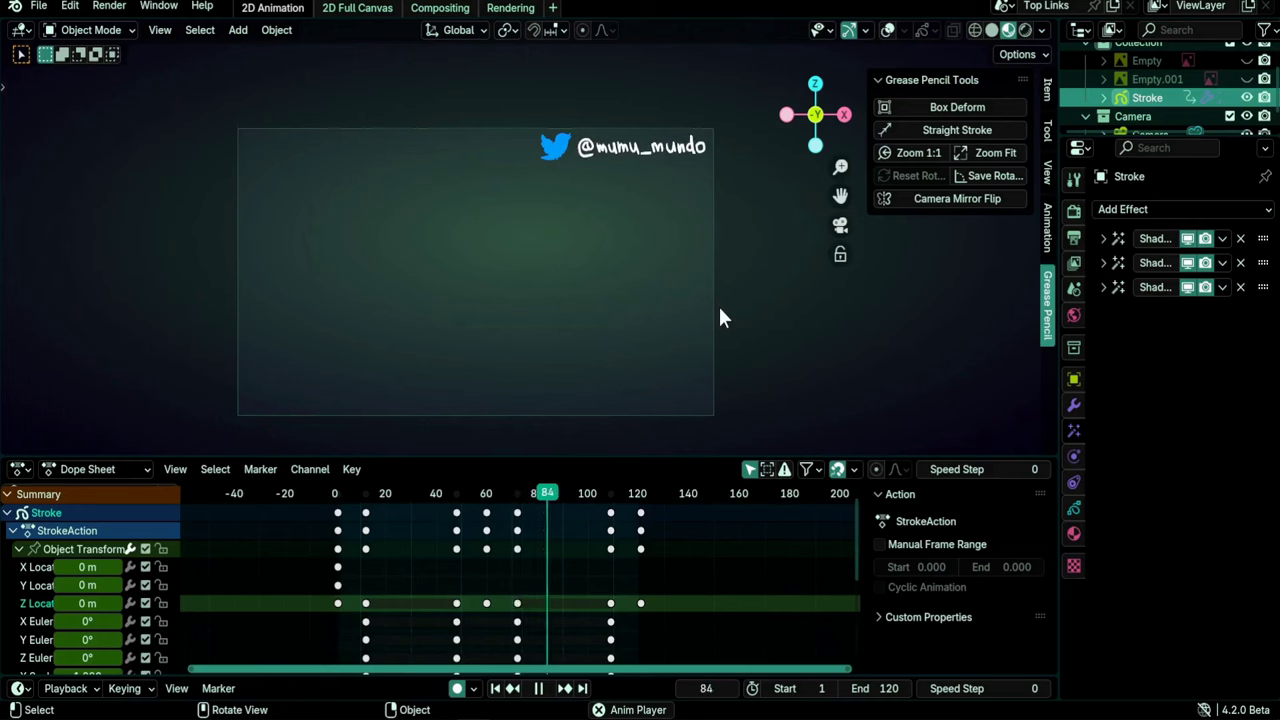
{"action": "key", "text": "space"}
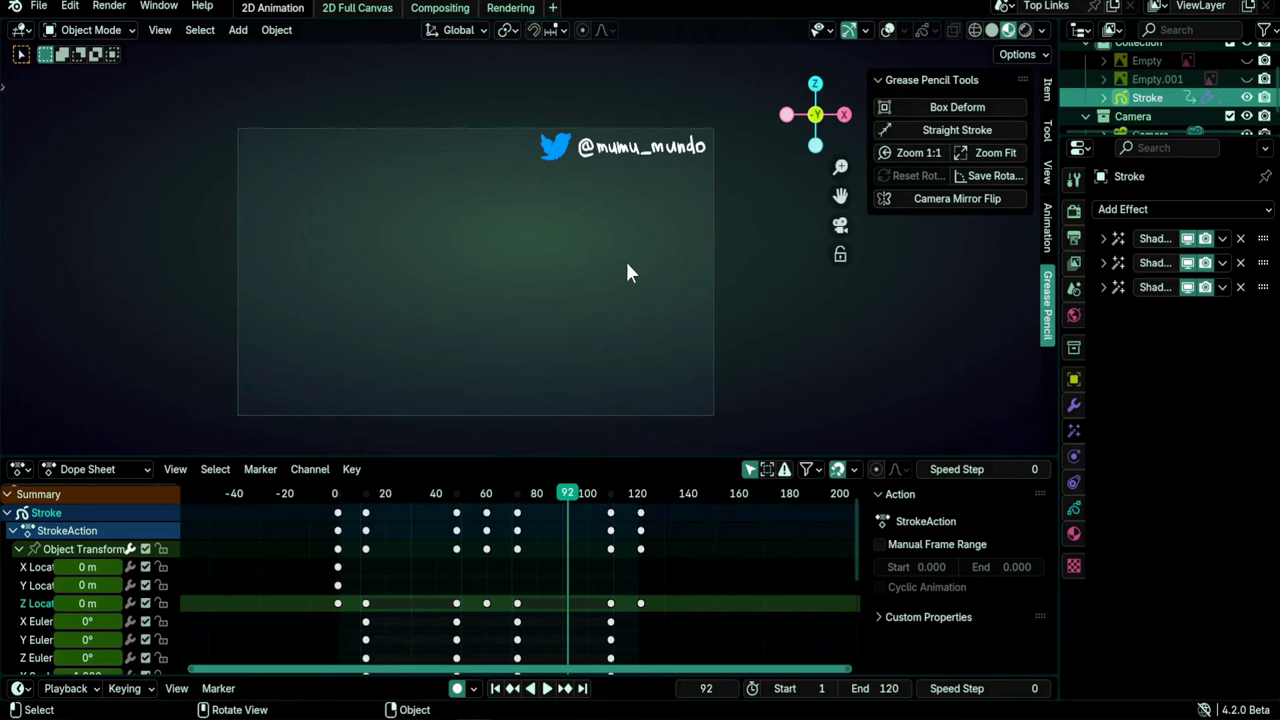
{"action": "key", "text": "space"}
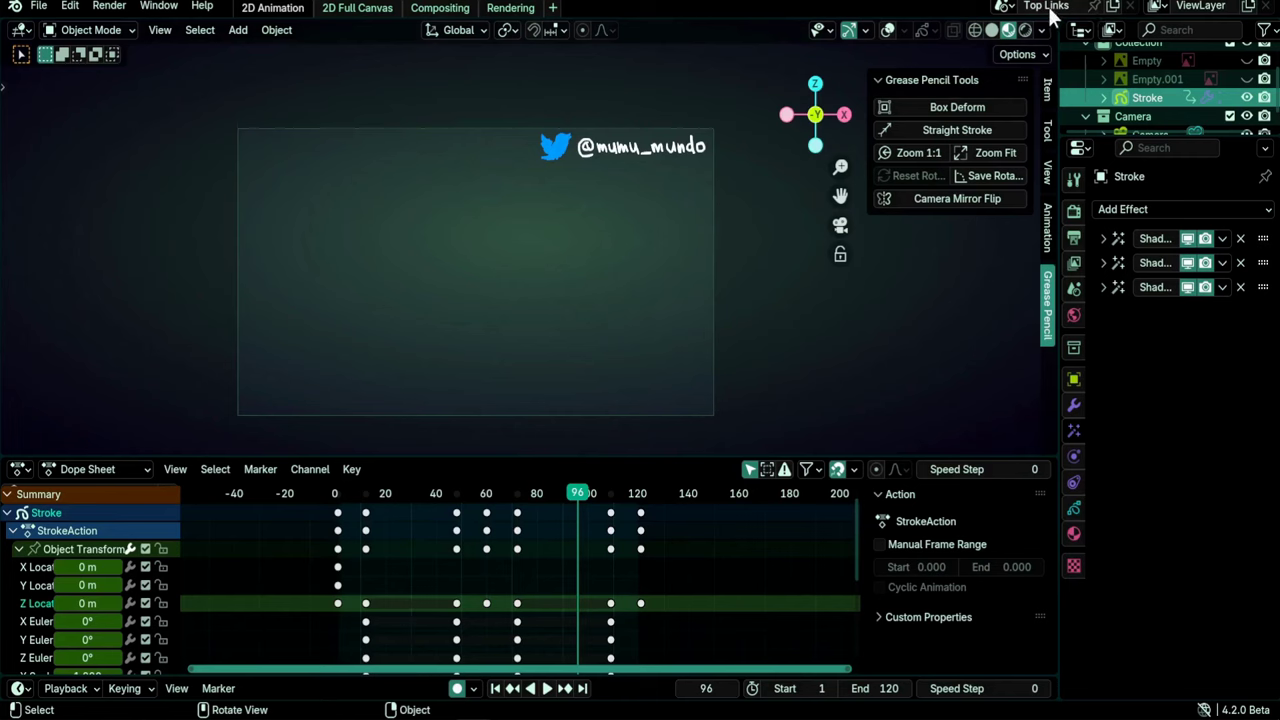
Step: Browse the searchable scene list and close it without changing scenes
{"action": "left_click", "coordinate": [1030, 6]}
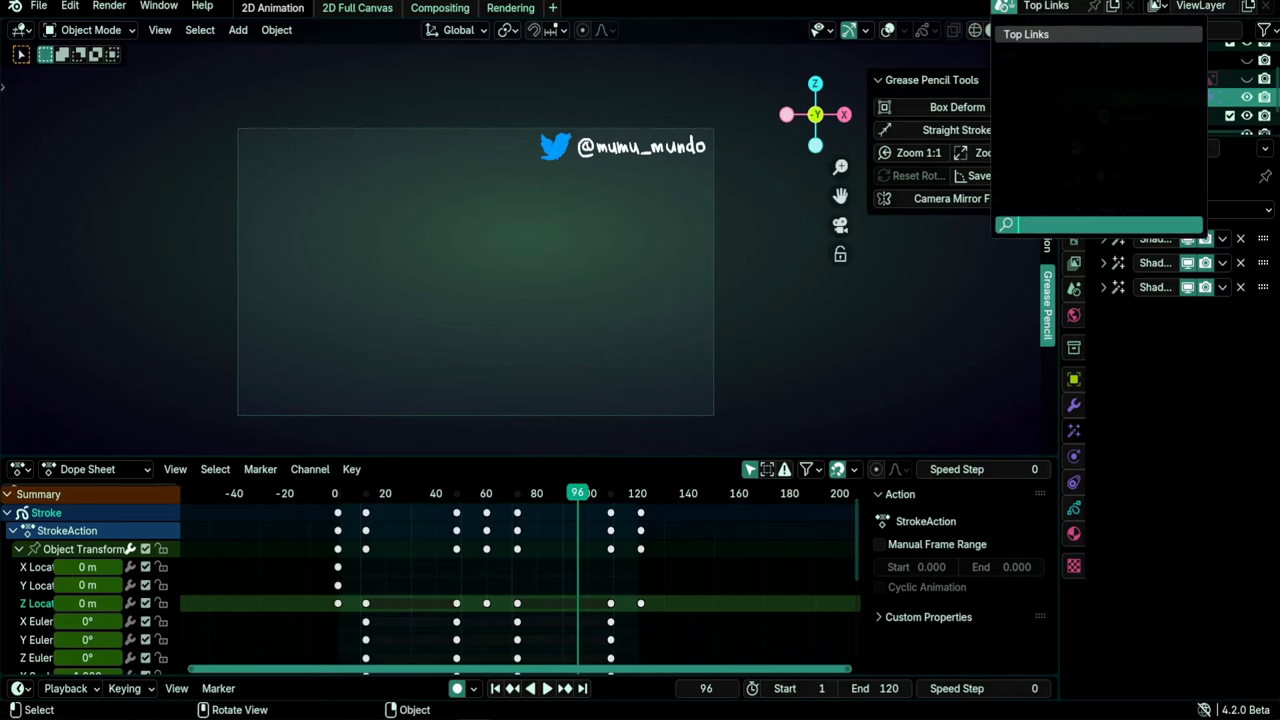
{"action": "left_click", "coordinate": [1008, 7]}
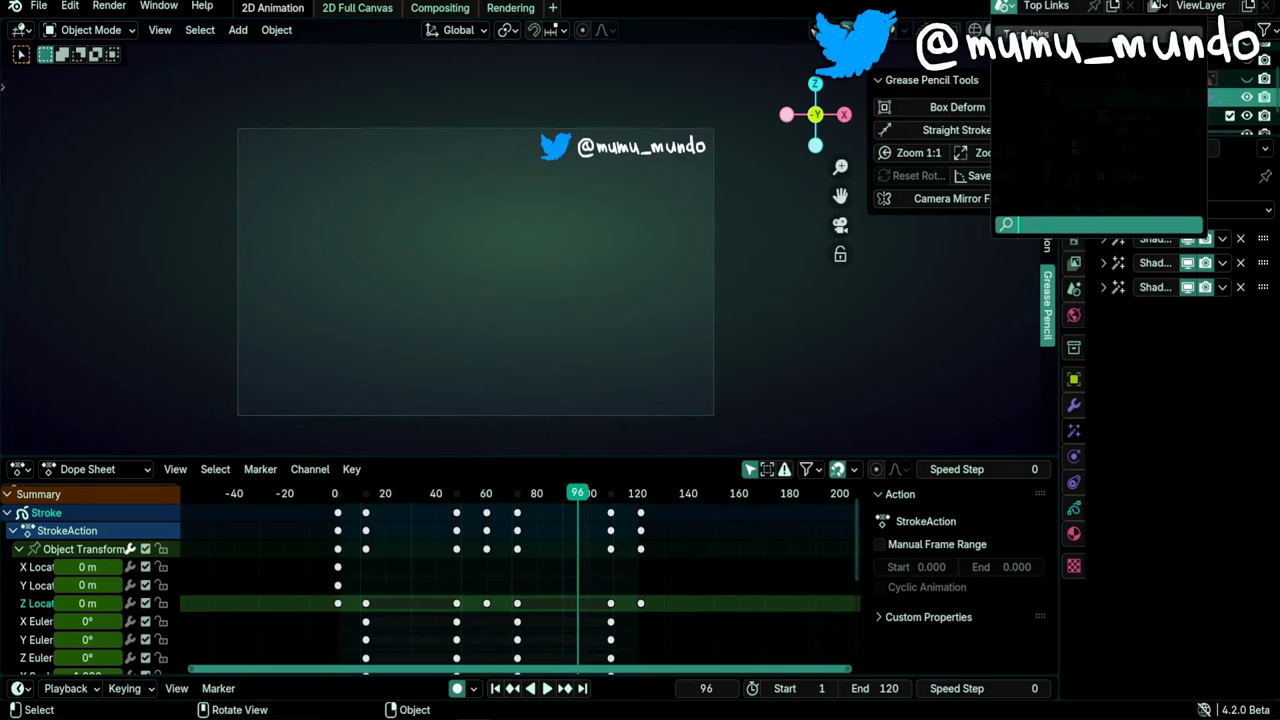
{"action": "left_click", "coordinate": [1063, 8]}
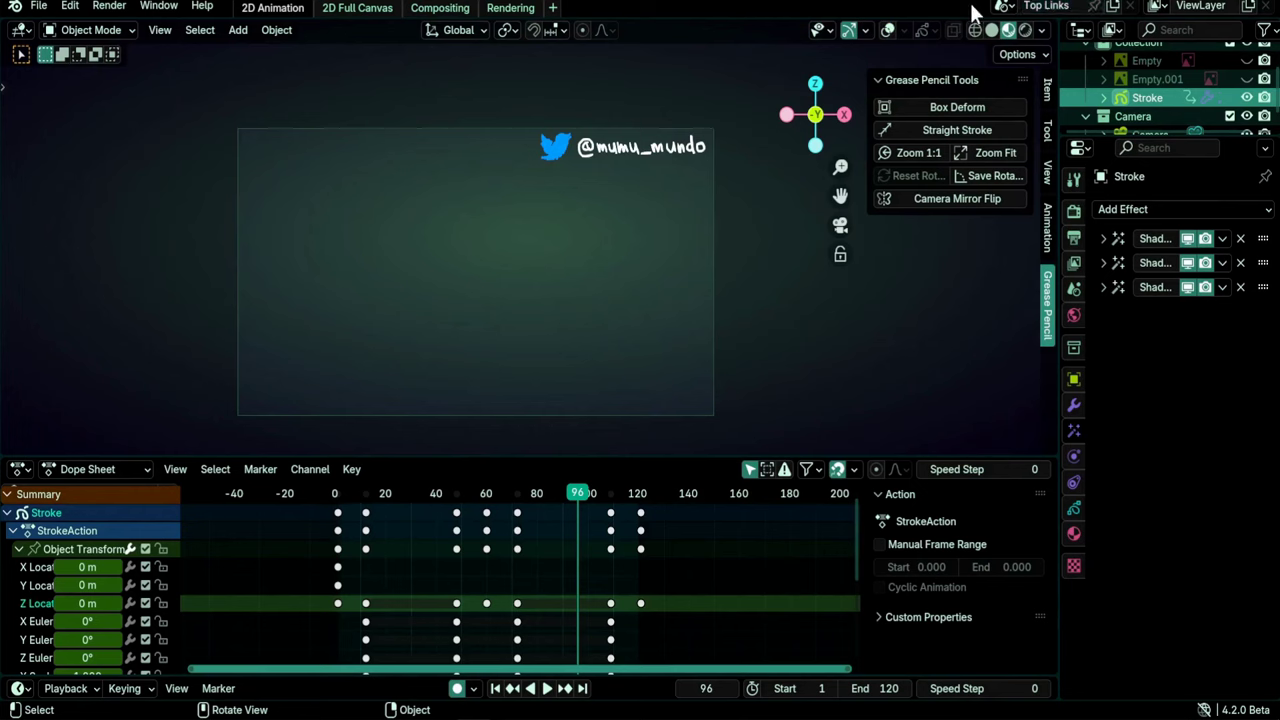
Step: From the Video Editing window, append from top links new.blend's Scene folder and select Top Links
{"action": "left_click", "coordinate": [408, 686]}
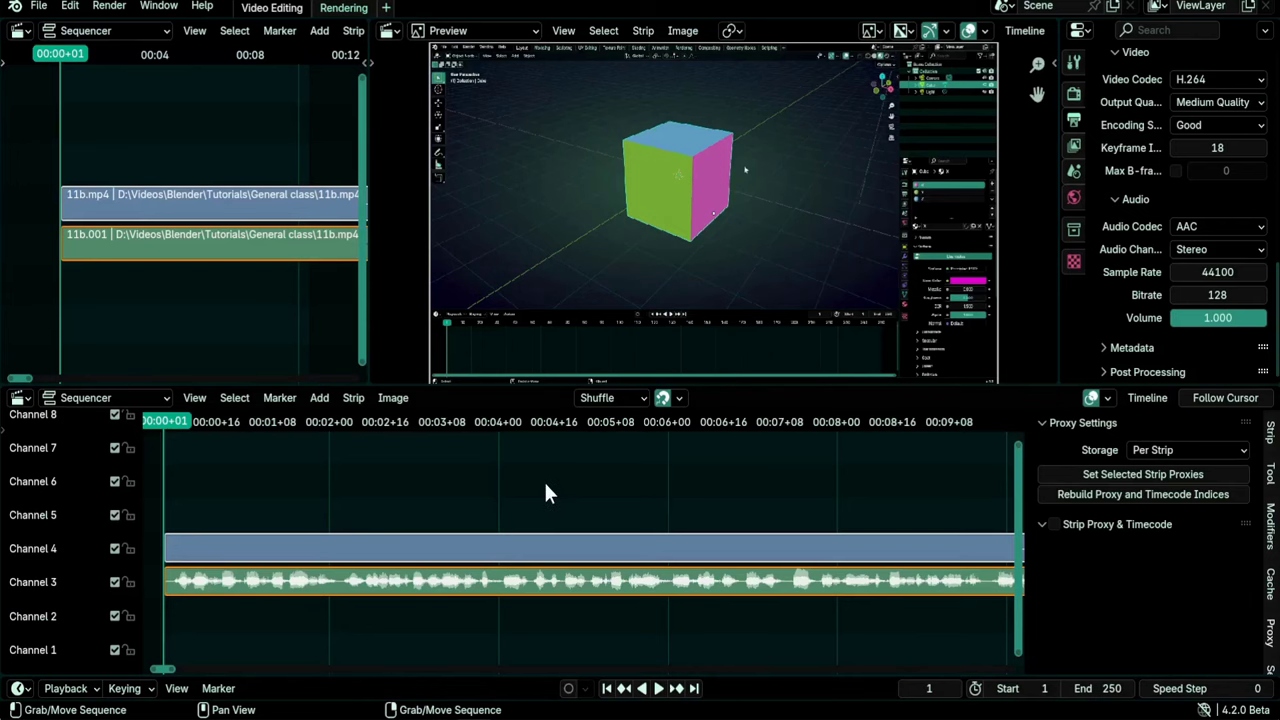
{"action": "left_click", "coordinate": [38, 6]}
{"action": "left_click", "coordinate": [82, 225]}
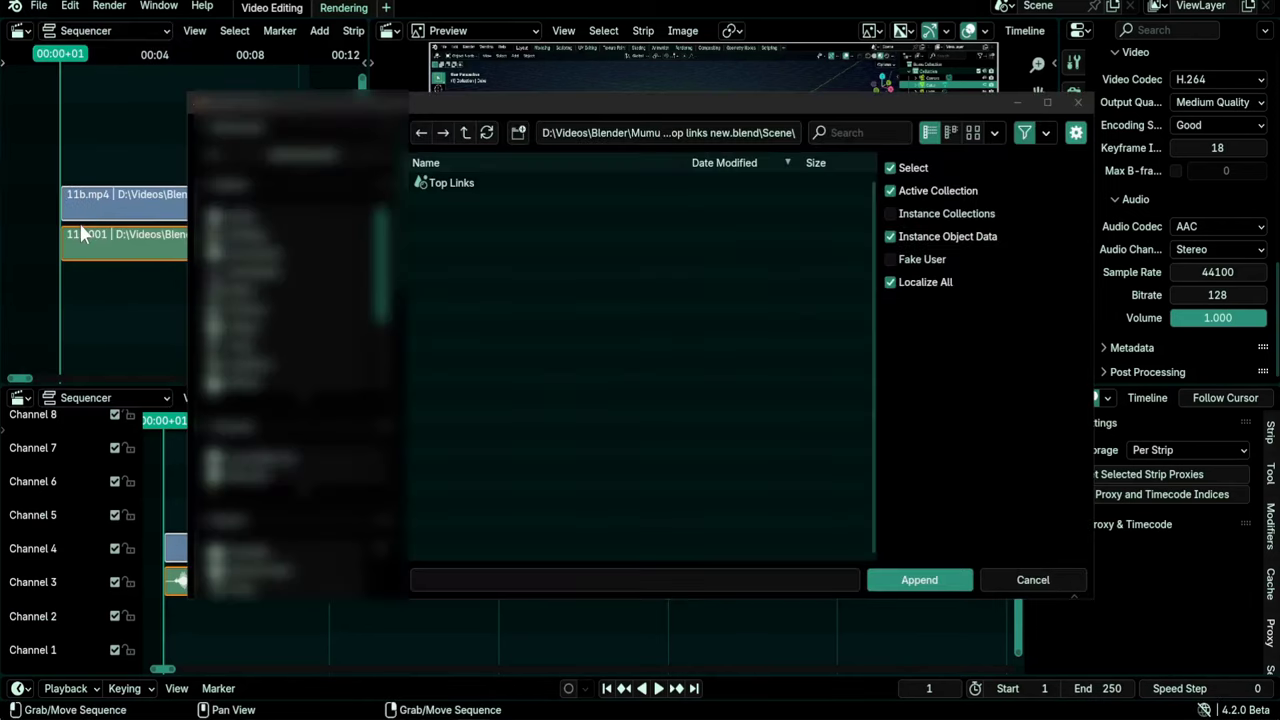
{"action": "left_click", "coordinate": [464, 133]}
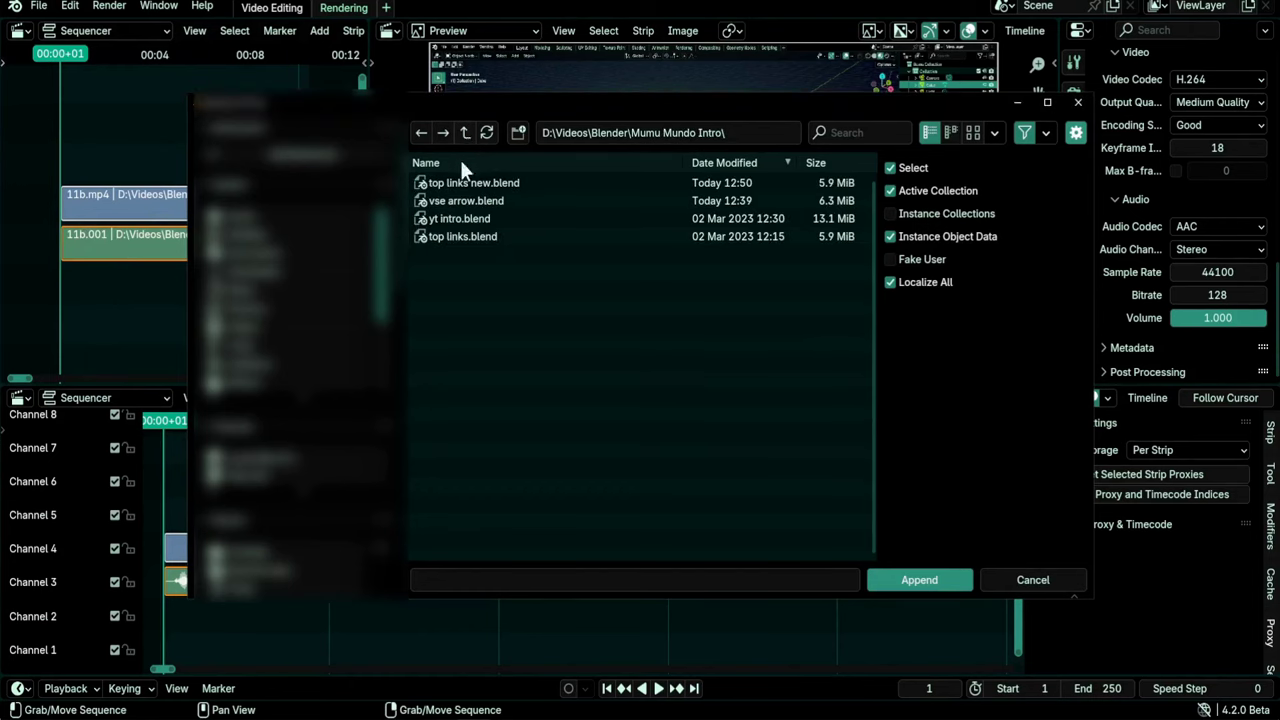
{"action": "left_click", "coordinate": [451, 185]}
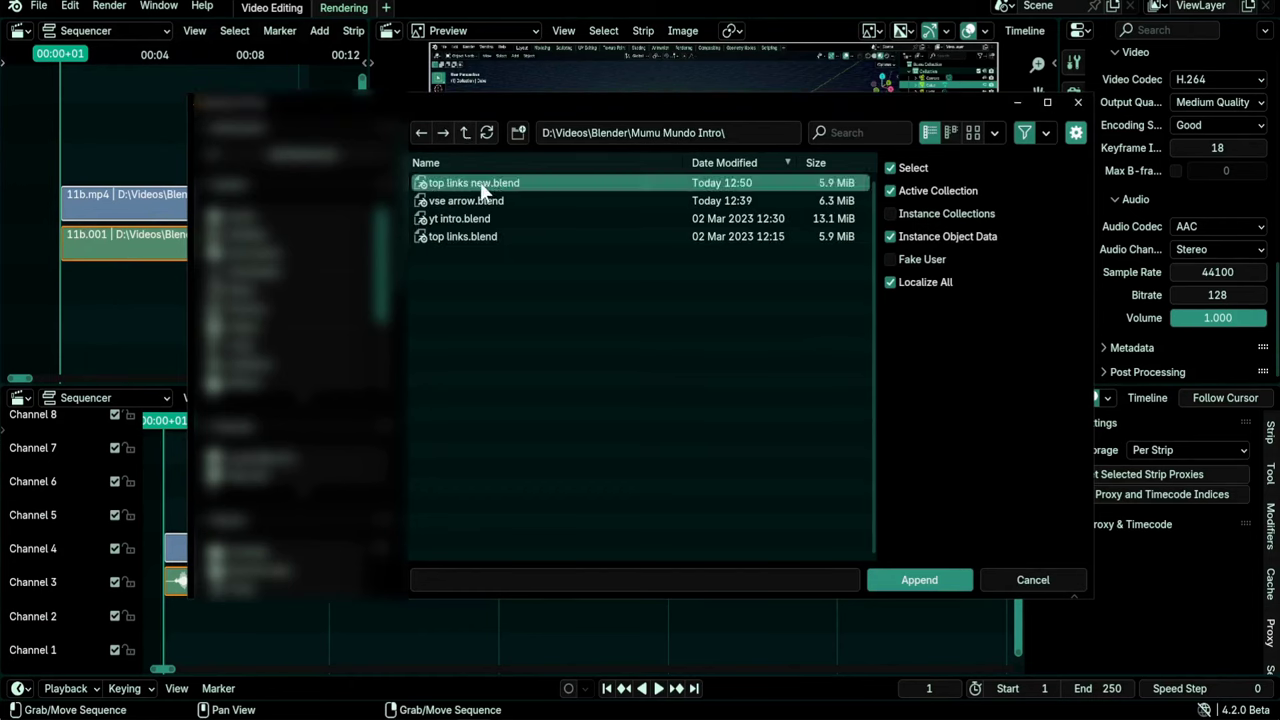
{"action": "double_click", "coordinate": [482, 186]}
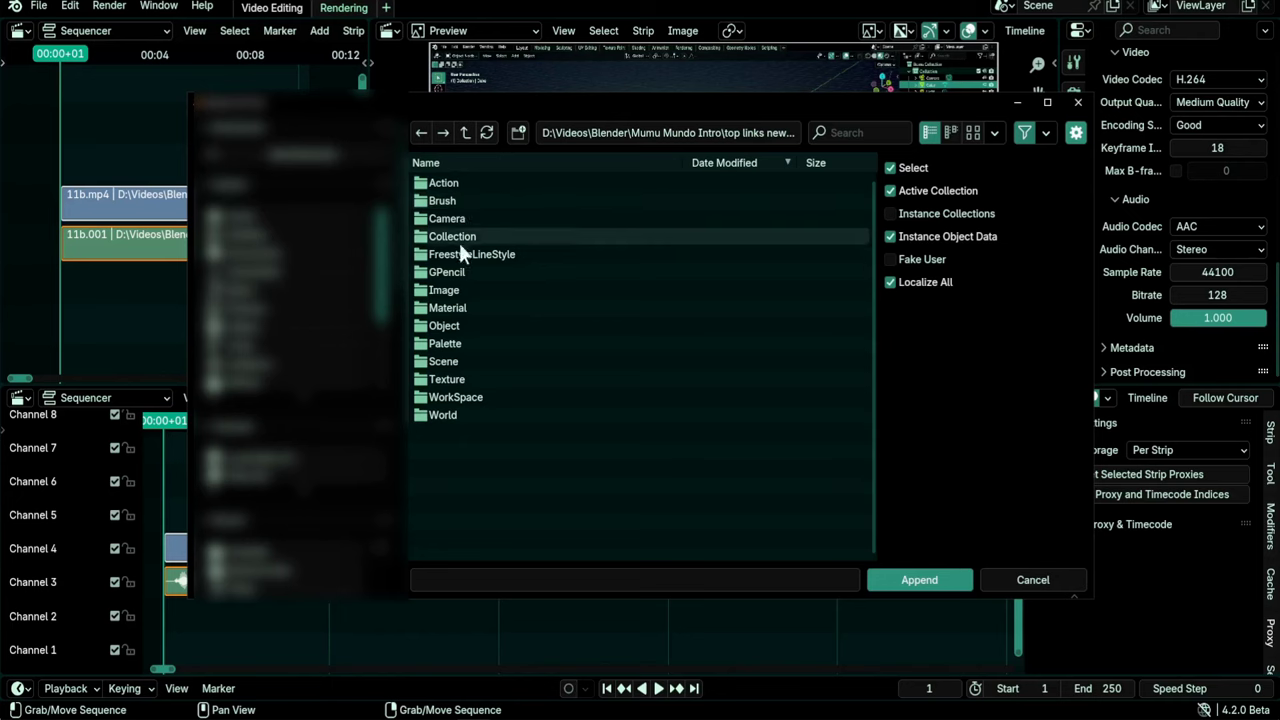
{"action": "double_click", "coordinate": [438, 362]}
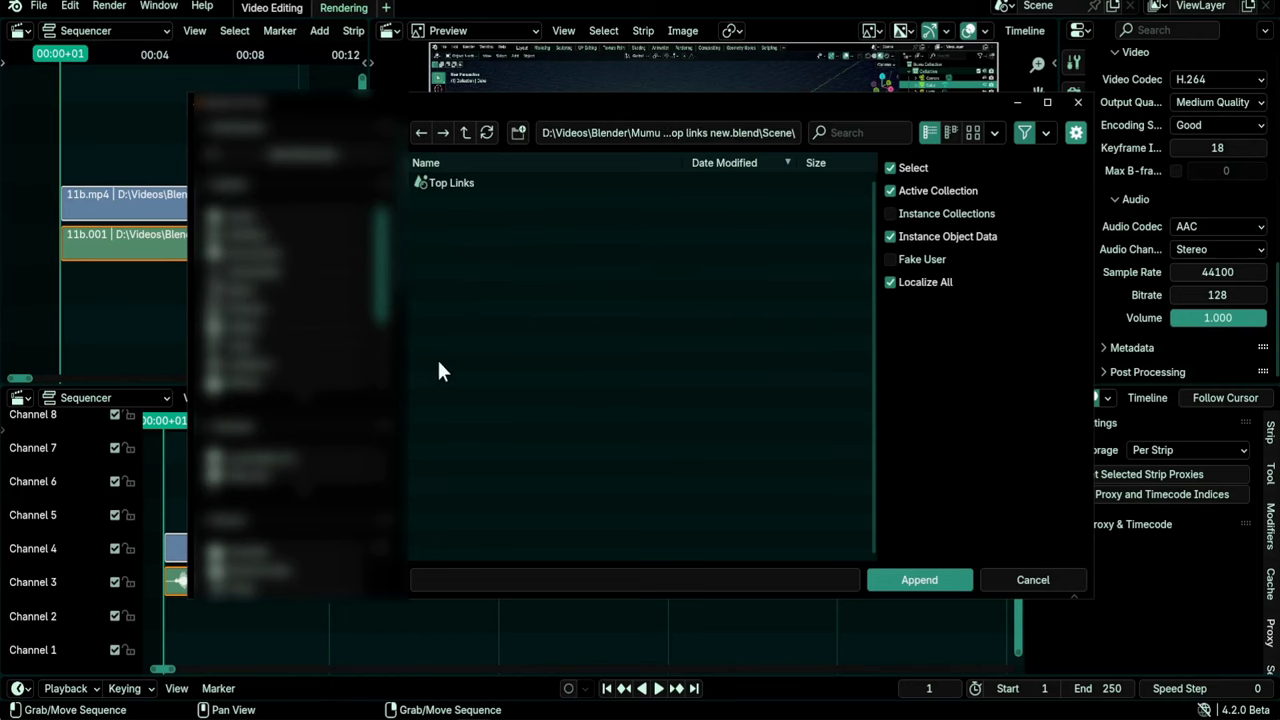
{"action": "left_click", "coordinate": [457, 186]}
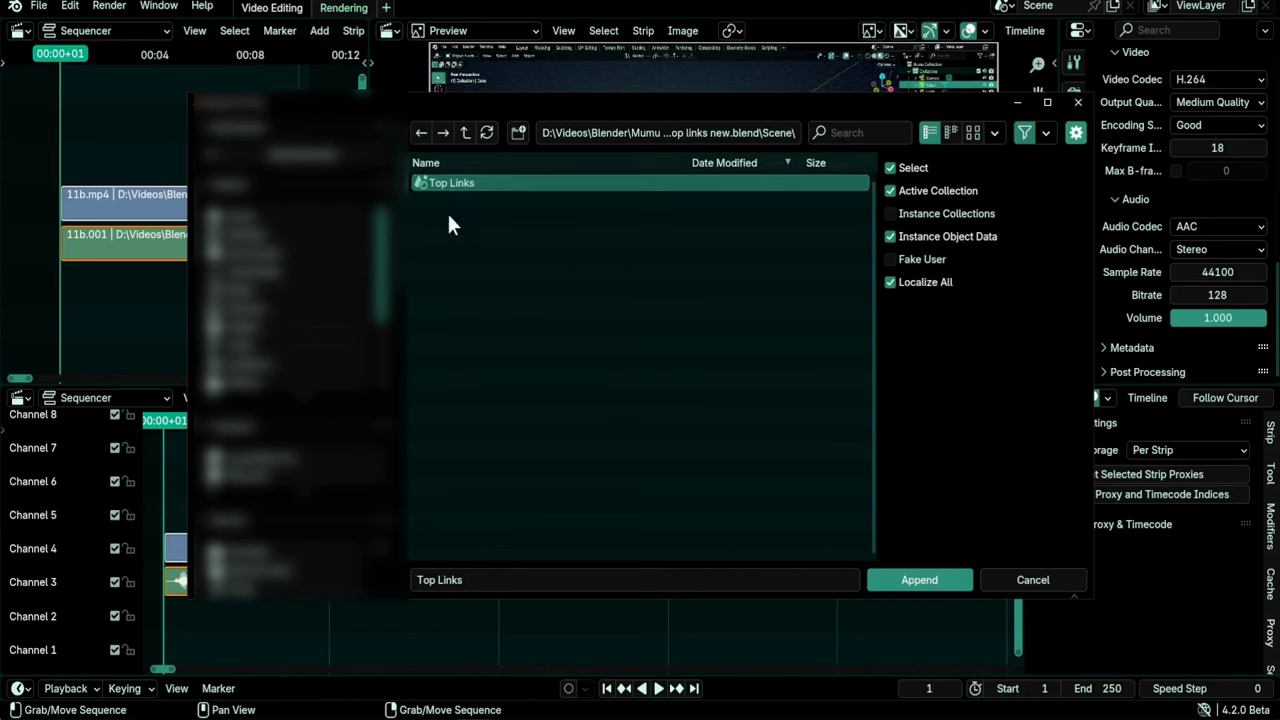
Step: Append the Top Links scene and add it to the sequencer as a scene strip
{"action": "left_click", "coordinate": [920, 580]}
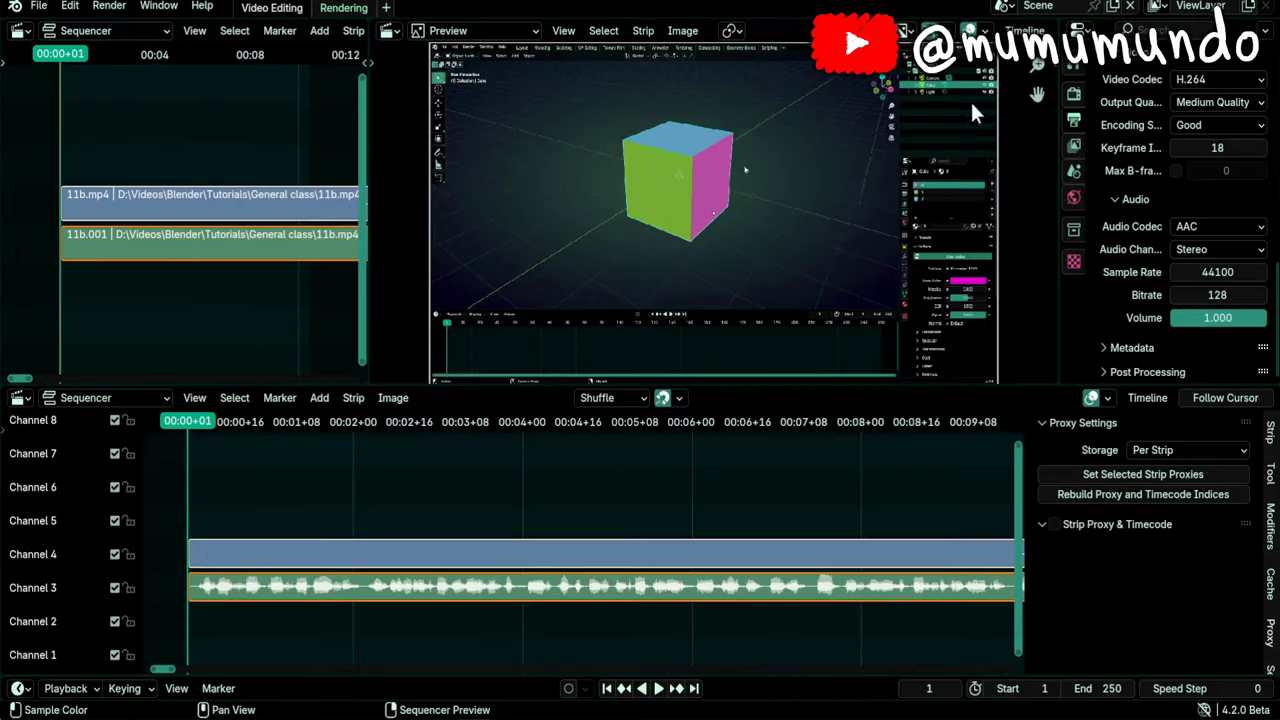
{"action": "left_click", "coordinate": [1008, 7]}
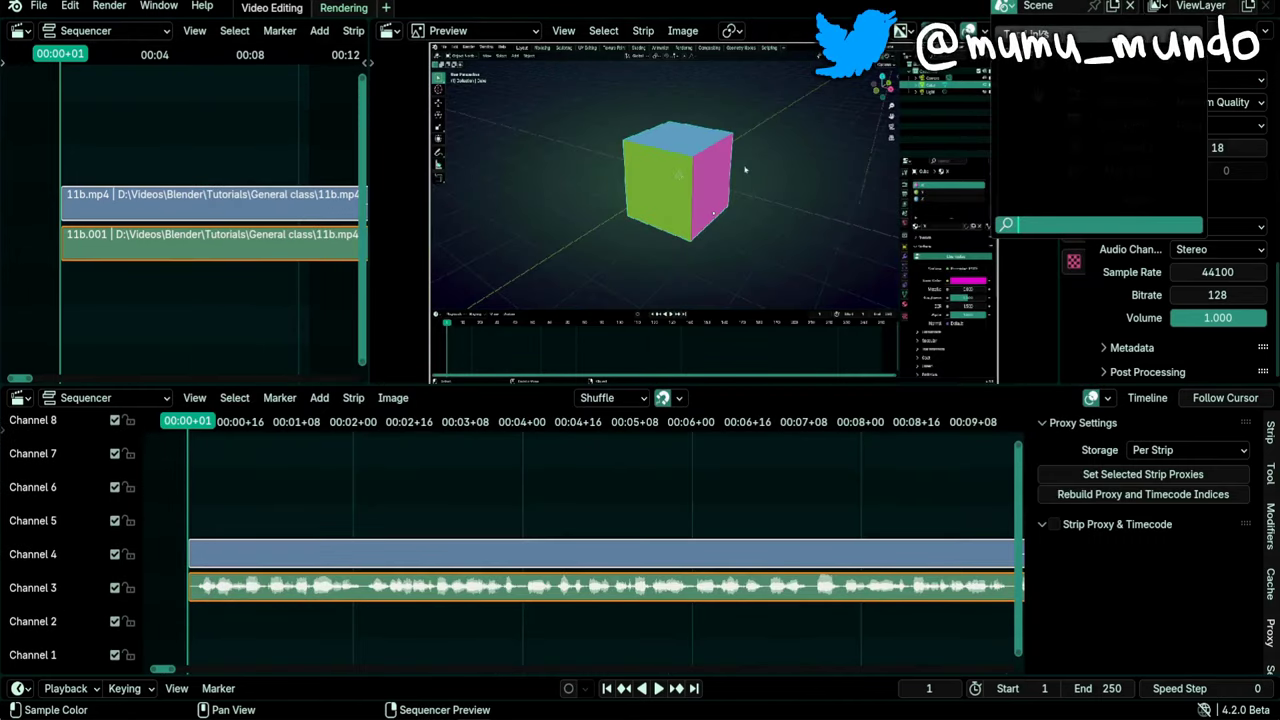
{"action": "left_click", "coordinate": [320, 398]}
{"action": "mouse_move", "coordinate": [330, 420]}
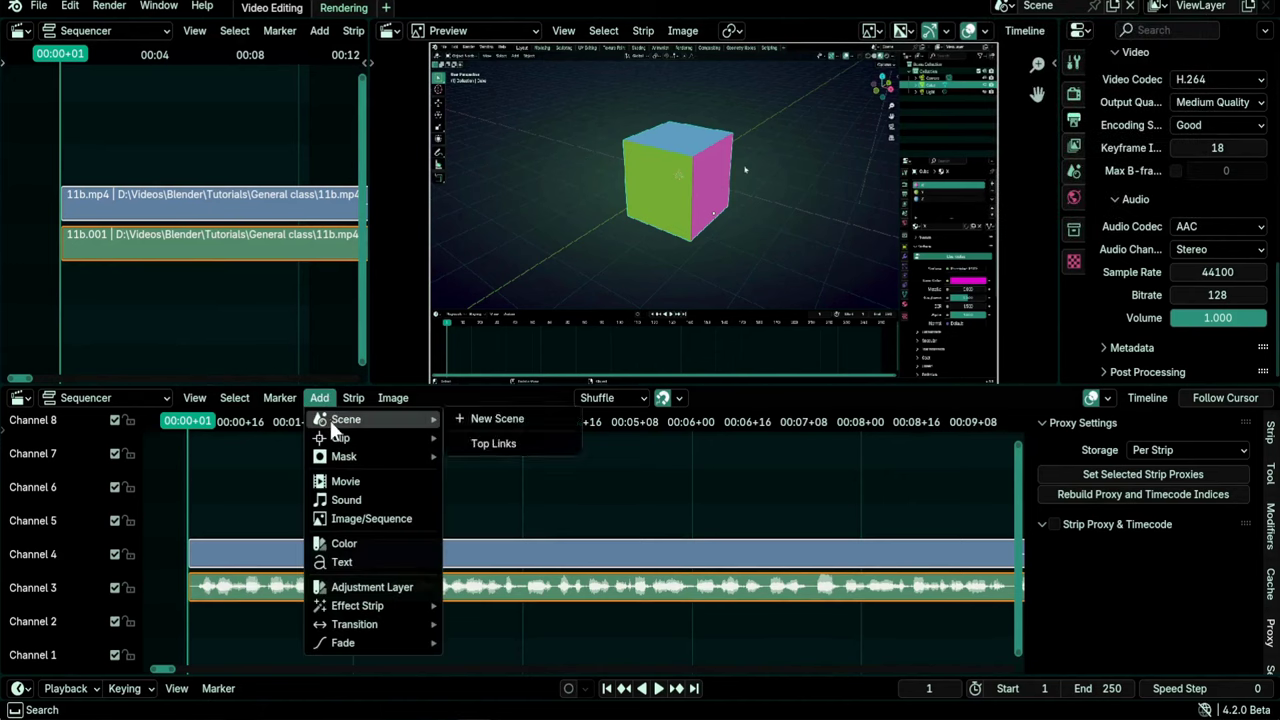
{"action": "left_click", "coordinate": [490, 444]}
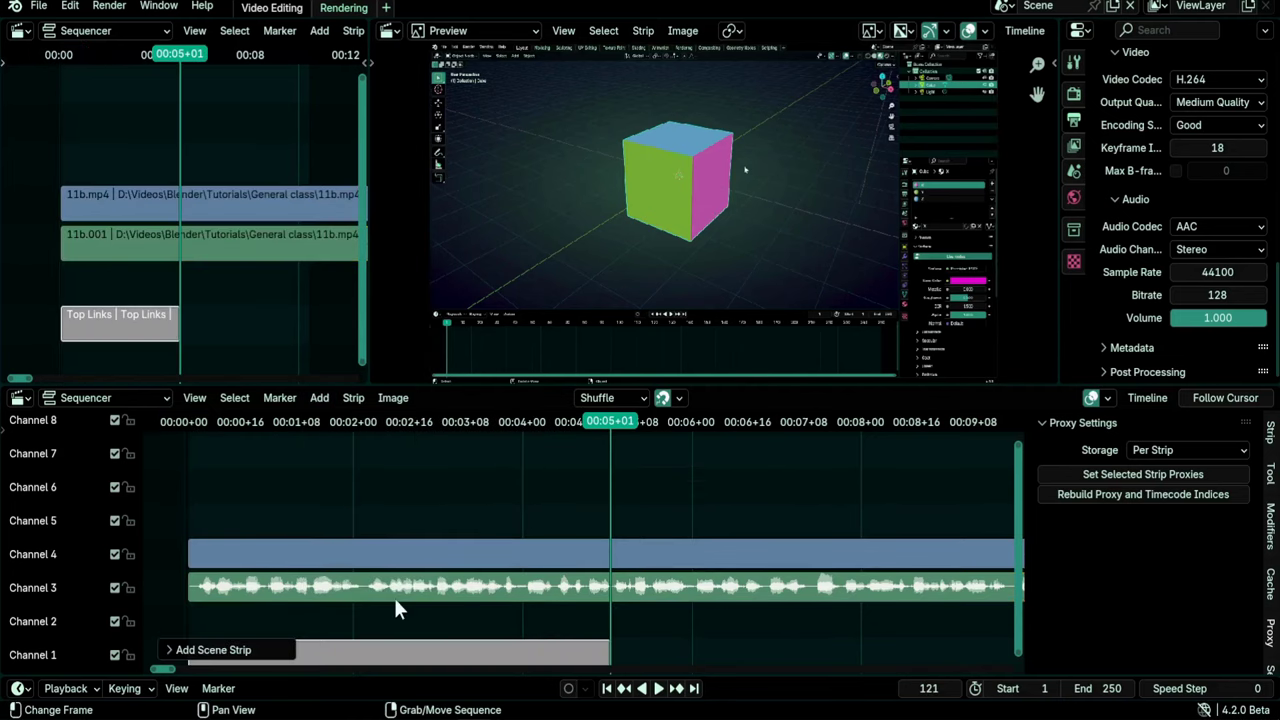
Step: Move the Top Links strip up to Channel 5 with a channel-only move
{"action": "key", "text": "Home"}
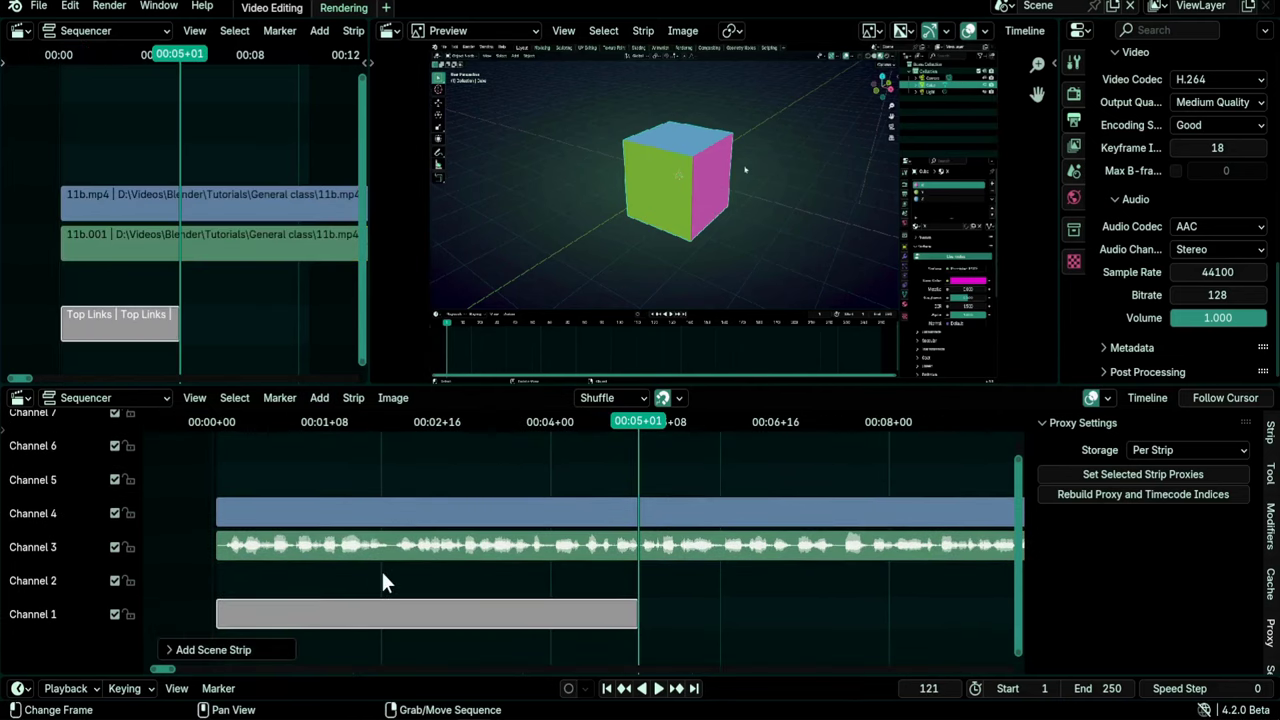
{"action": "key", "text": "g"}
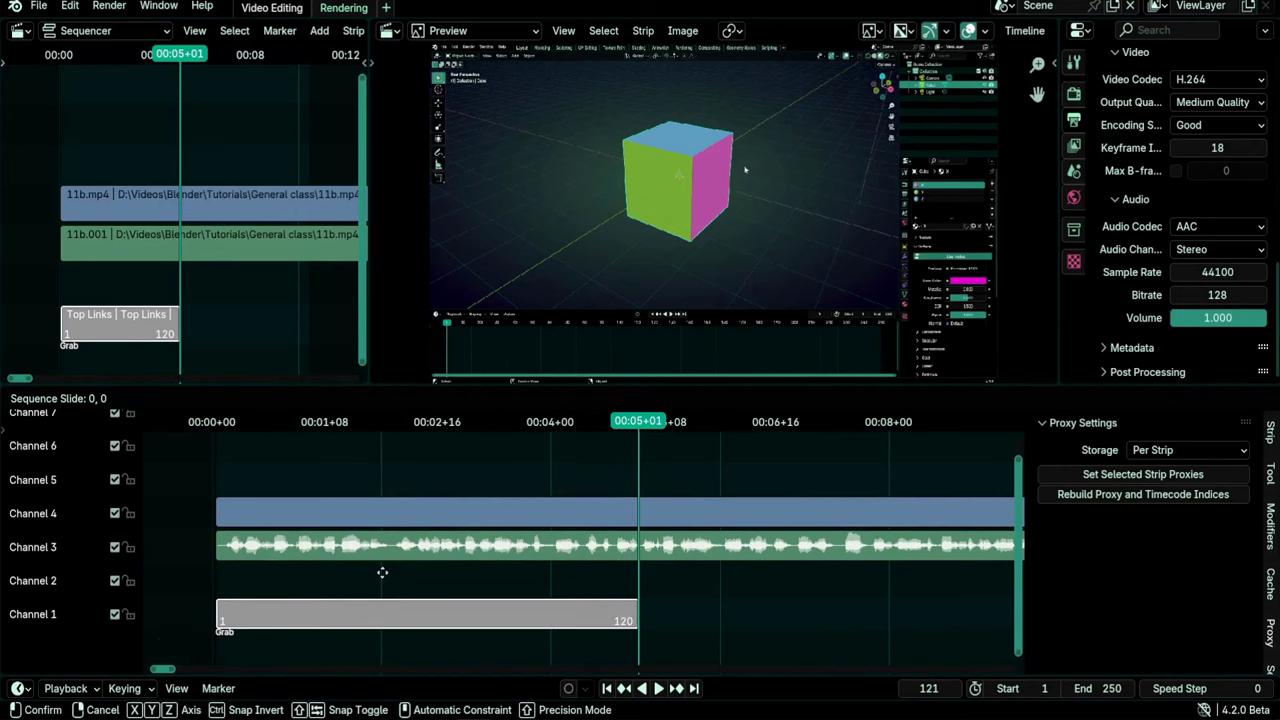
{"action": "key", "text": "y"}
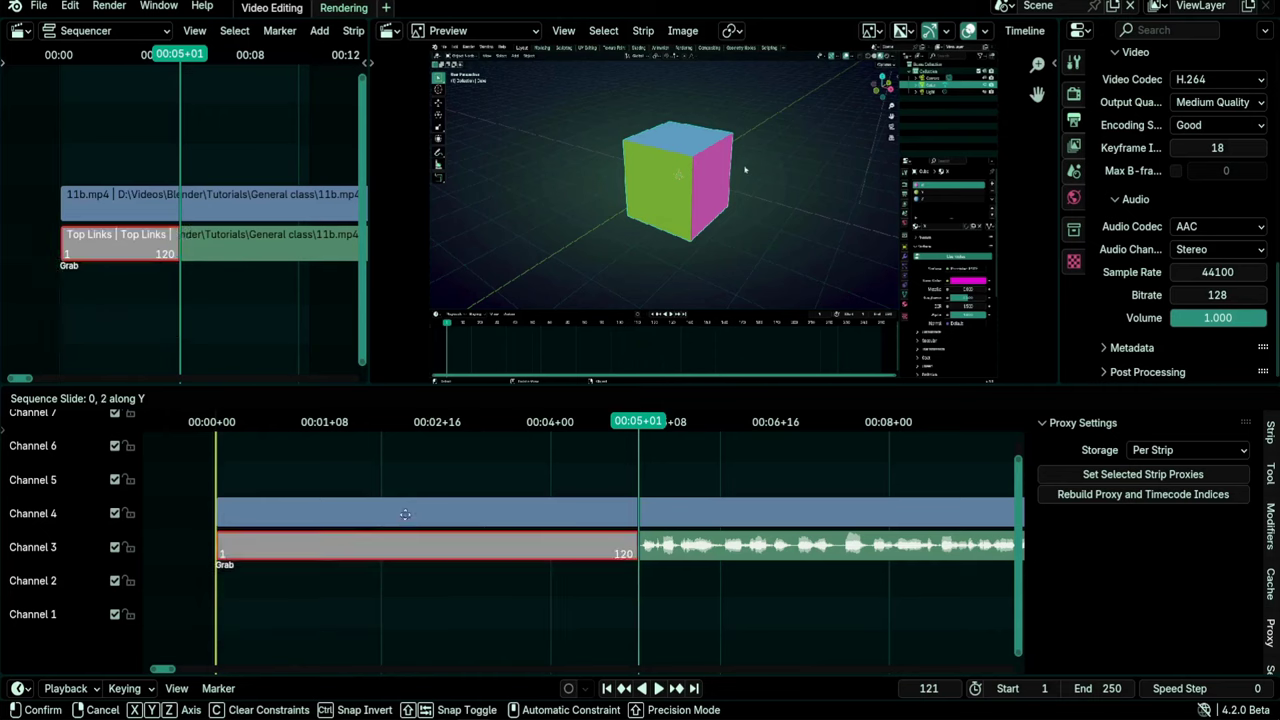
{"action": "left_click", "coordinate": [409, 458]}
Step: Scrub back to an early frame and mute the Channel 3 audio strip
{"action": "scroll", "coordinate": [412, 500], "scroll_direction": "down", "scroll_amount": 2}
{"action": "scroll", "coordinate": [415, 530], "scroll_direction": "down", "scroll_amount": 1}
{"action": "left_click_drag", "start_coordinate": [418, 421], "coordinate": [530, 421]}
{"action": "left_click", "coordinate": [115, 615]}
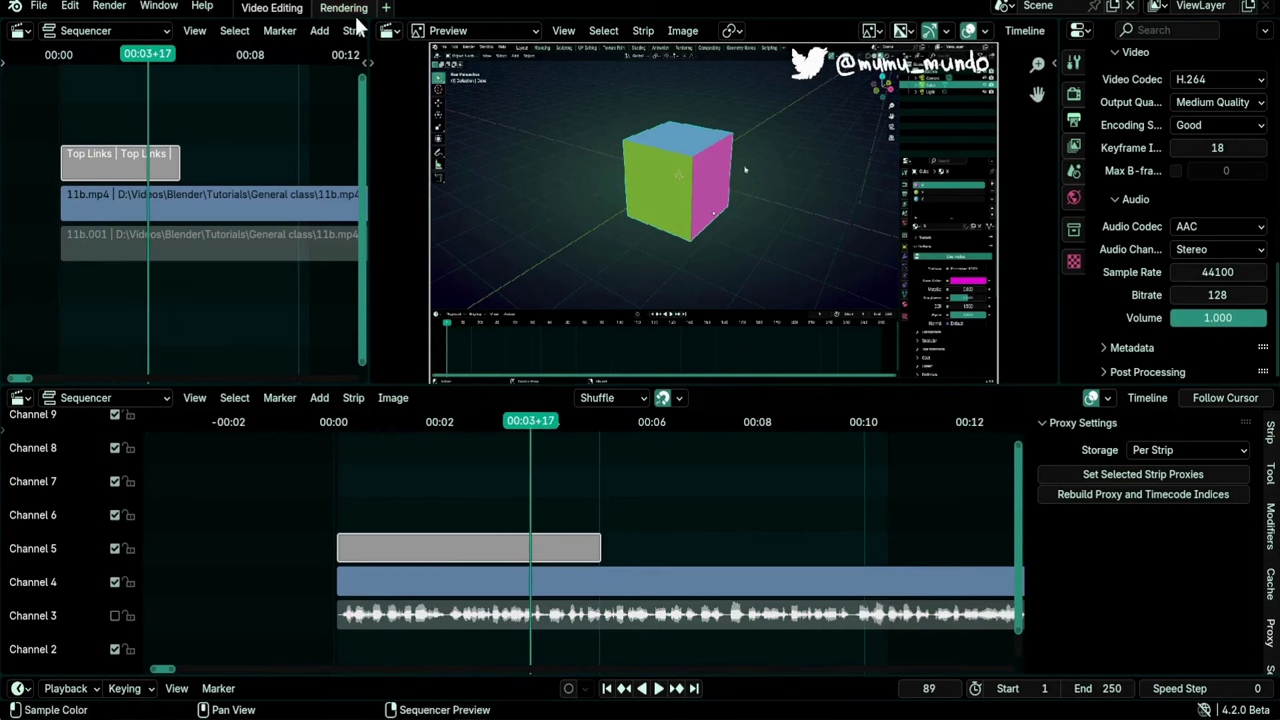
Step: Render the current frame from the Rendering workspace with F12
{"action": "left_click", "coordinate": [350, 9]}
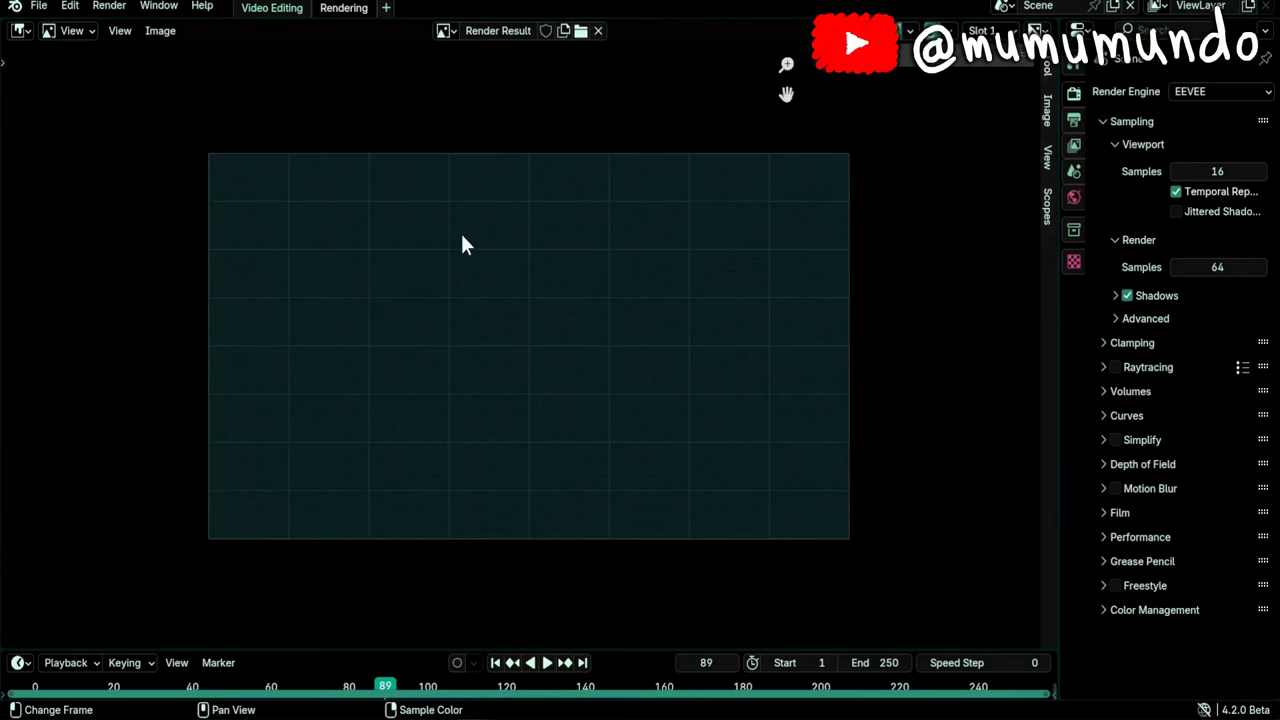
{"action": "key", "text": "F12"}
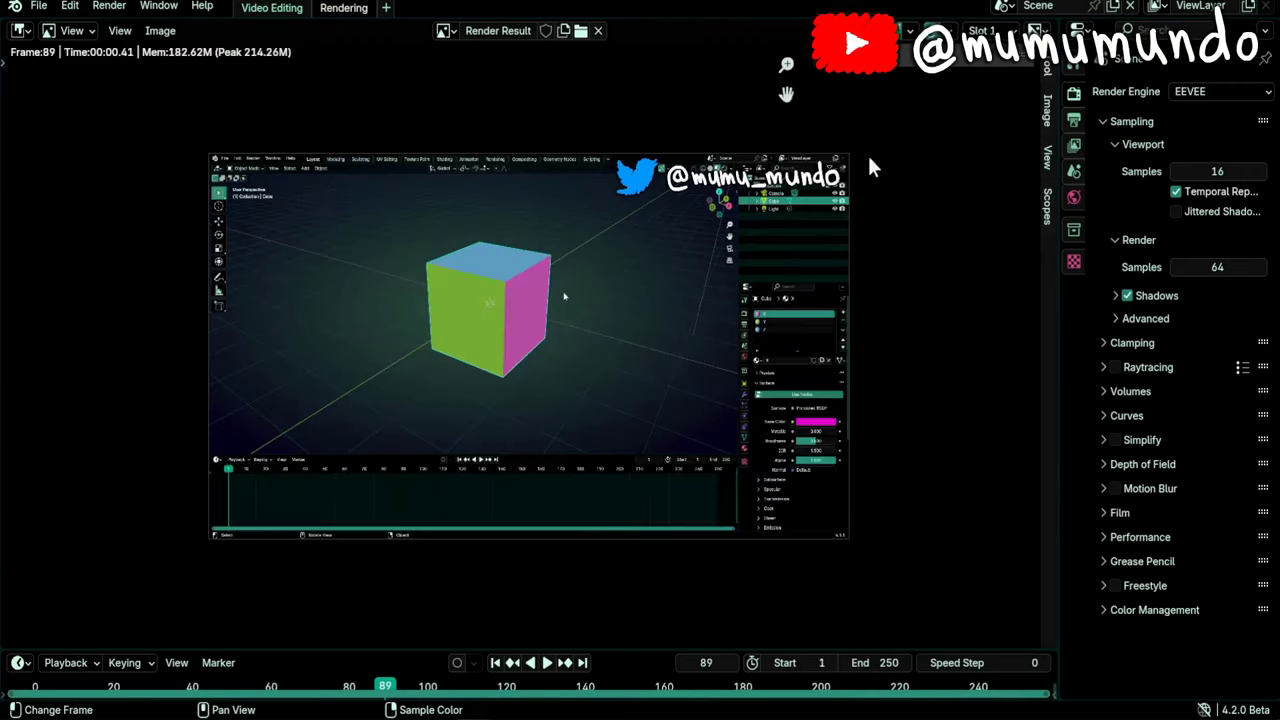
{"action": "left_click", "coordinate": [278, 8]}
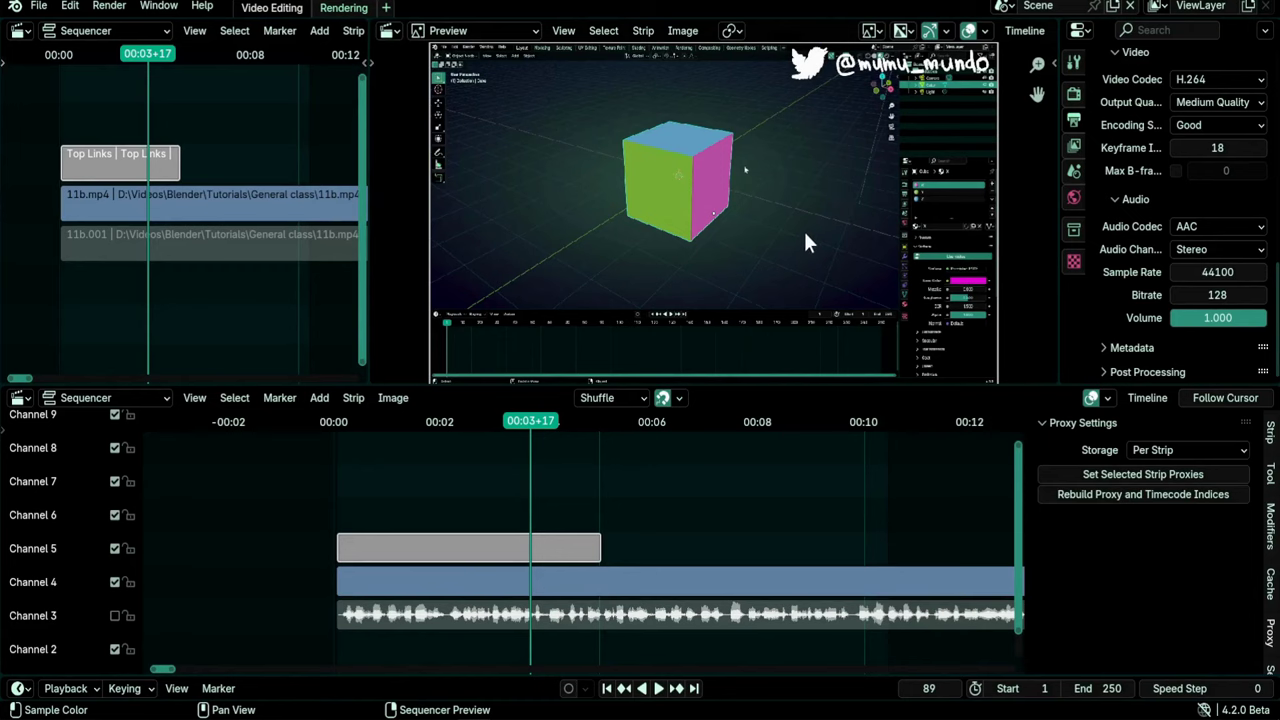
Step: In the Preview sidebar, expand Scene Strip Display and keep shading on Solid
{"action": "key", "text": "n"}
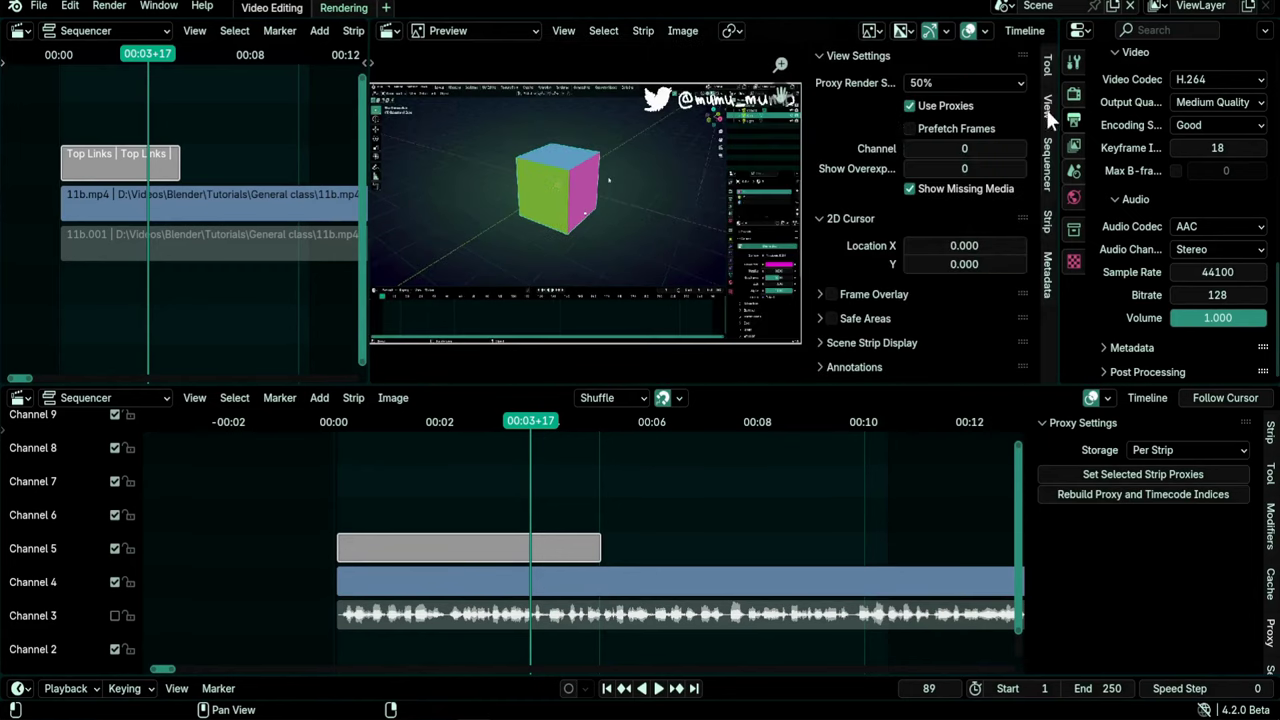
{"action": "left_click", "coordinate": [821, 342]}
{"action": "scroll", "coordinate": [860, 260], "scroll_direction": "down", "scroll_amount": 1}
{"action": "left_click", "coordinate": [965, 322]}
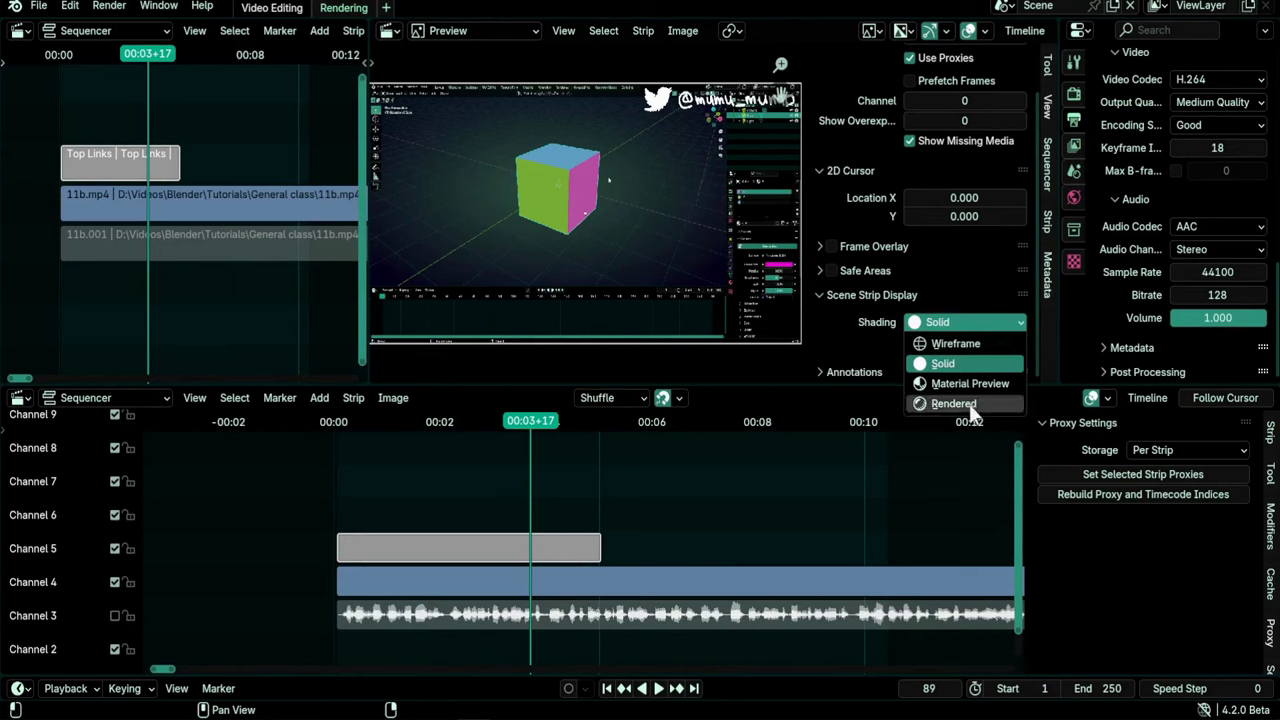
{"action": "left_click", "coordinate": [960, 363]}
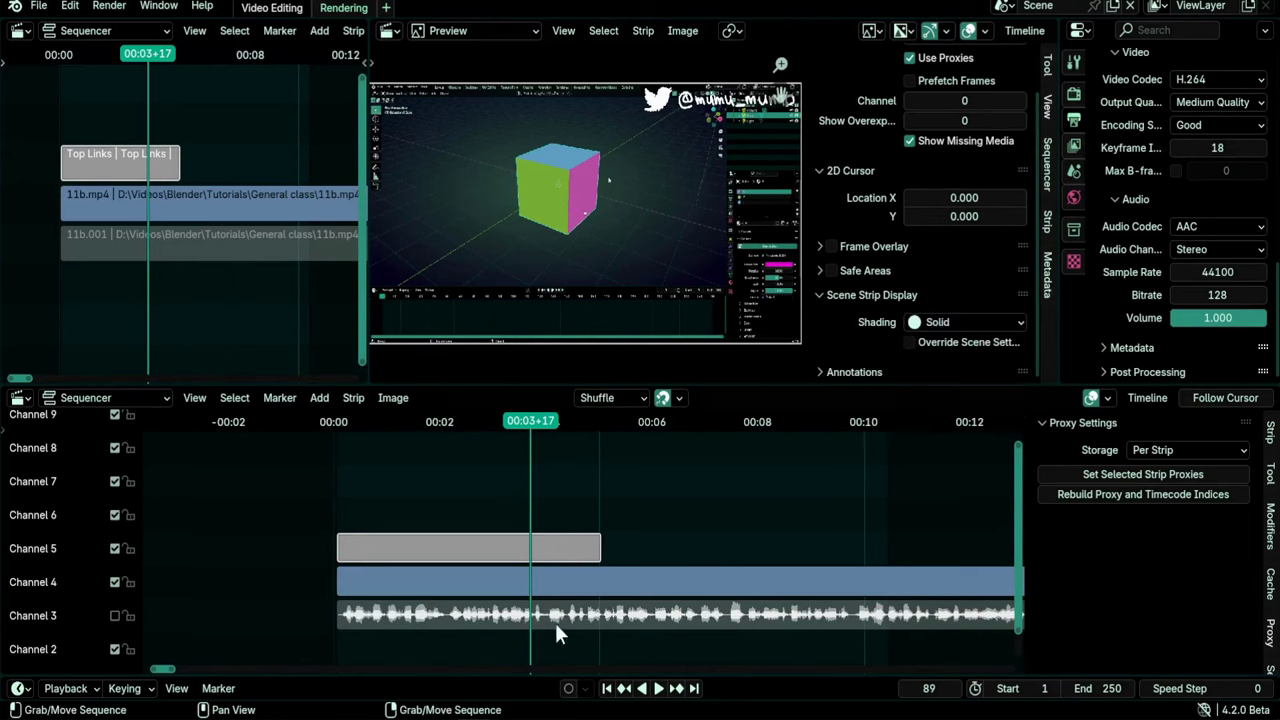
Step: In the Top Links file, compare Solid and Material Preview shading and check the Stroke material
{"action": "left_click", "coordinate": [565, 692]}
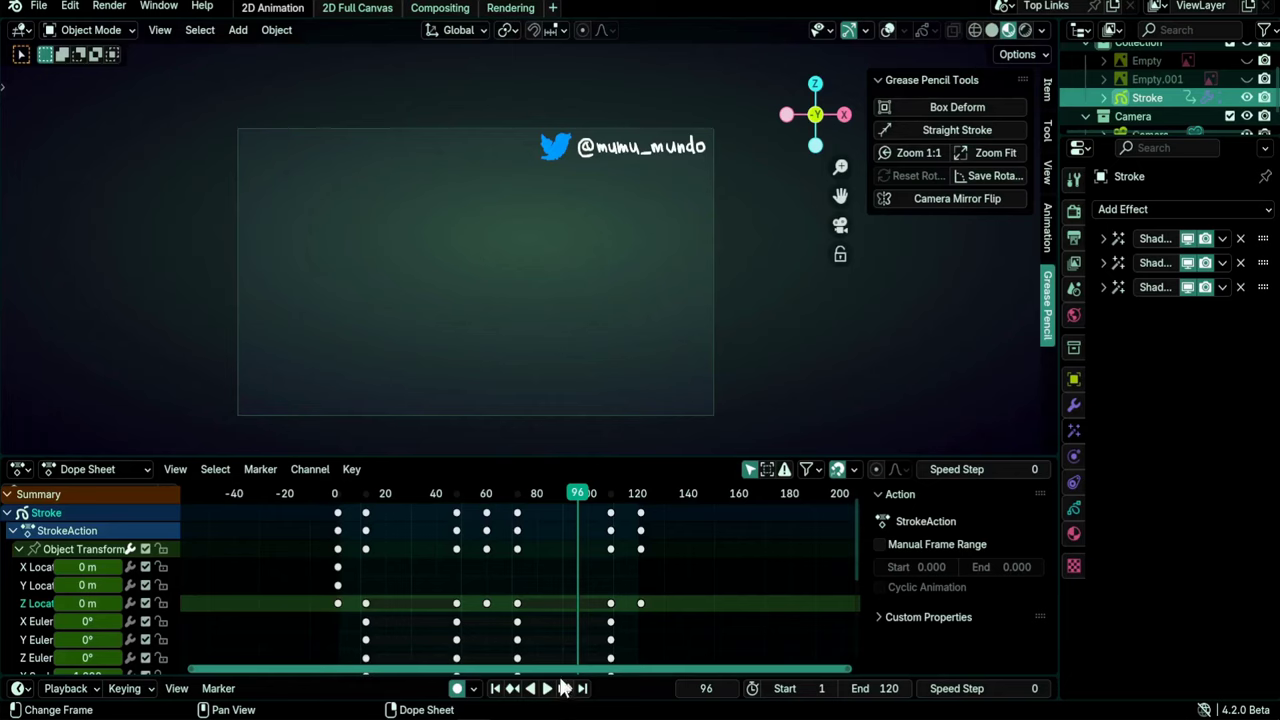
{"action": "left_click", "coordinate": [993, 33]}
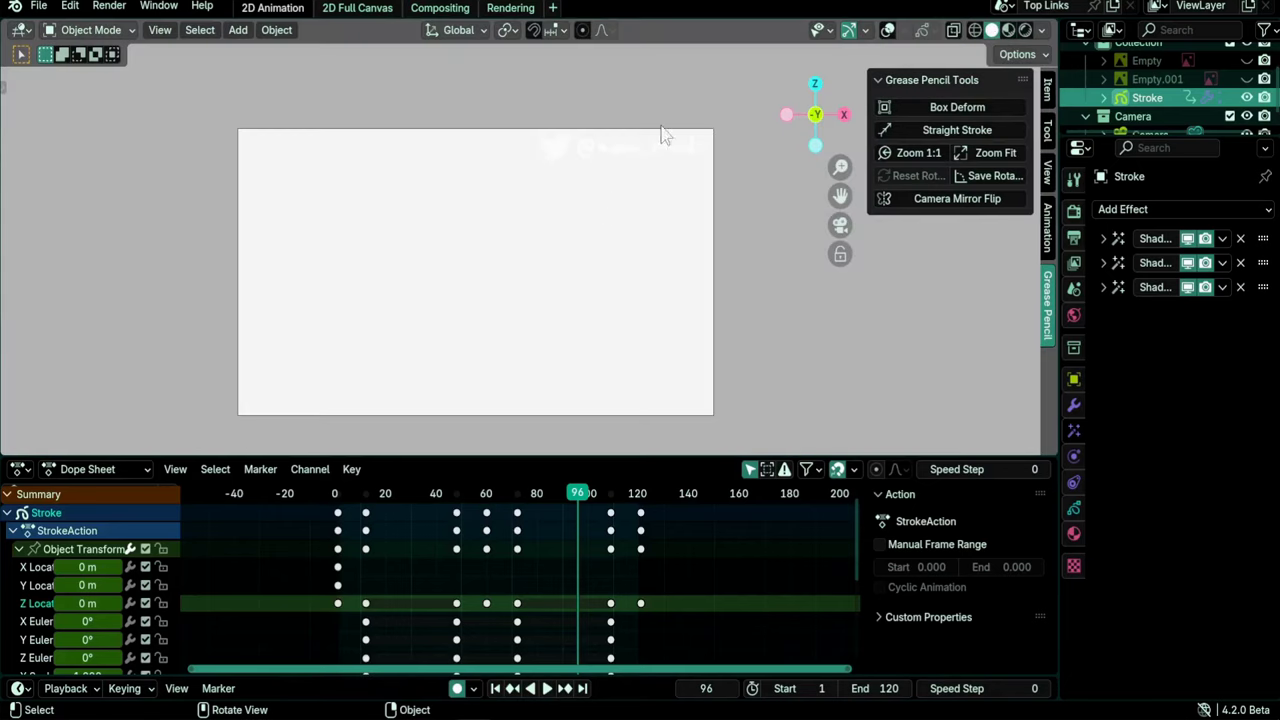
{"action": "left_click", "coordinate": [1073, 534]}
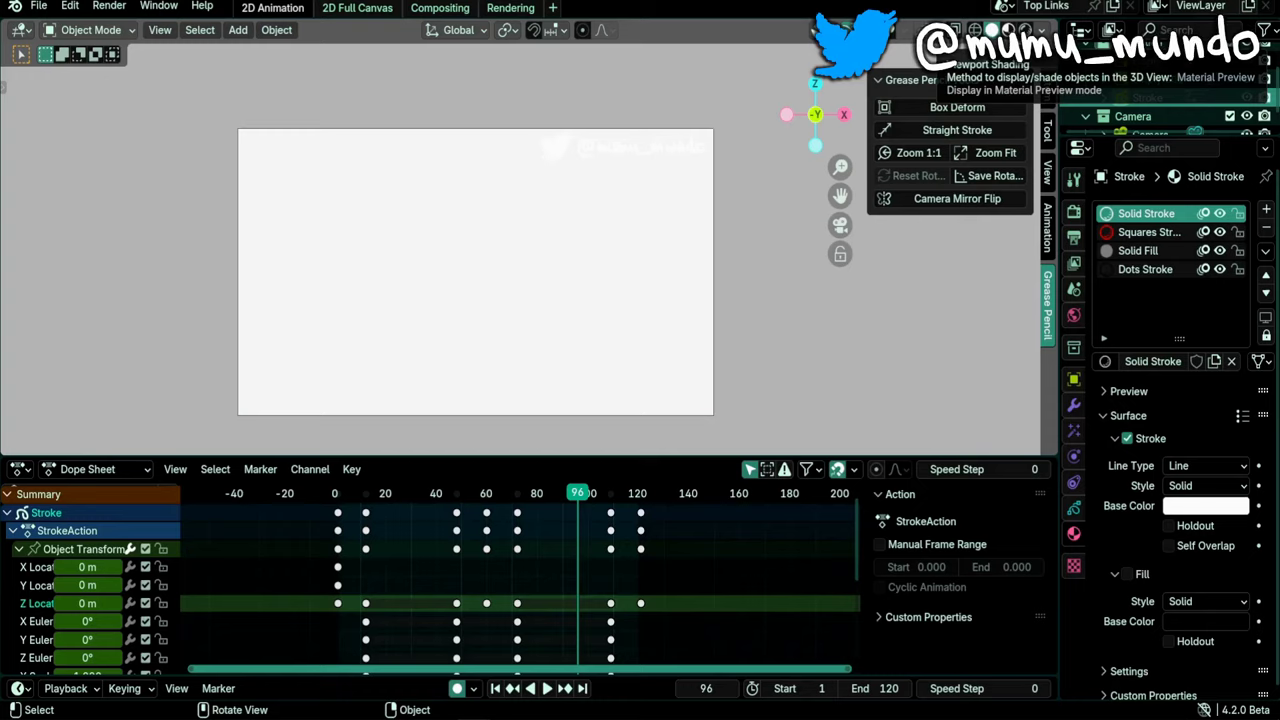
{"action": "left_click", "coordinate": [1009, 31]}
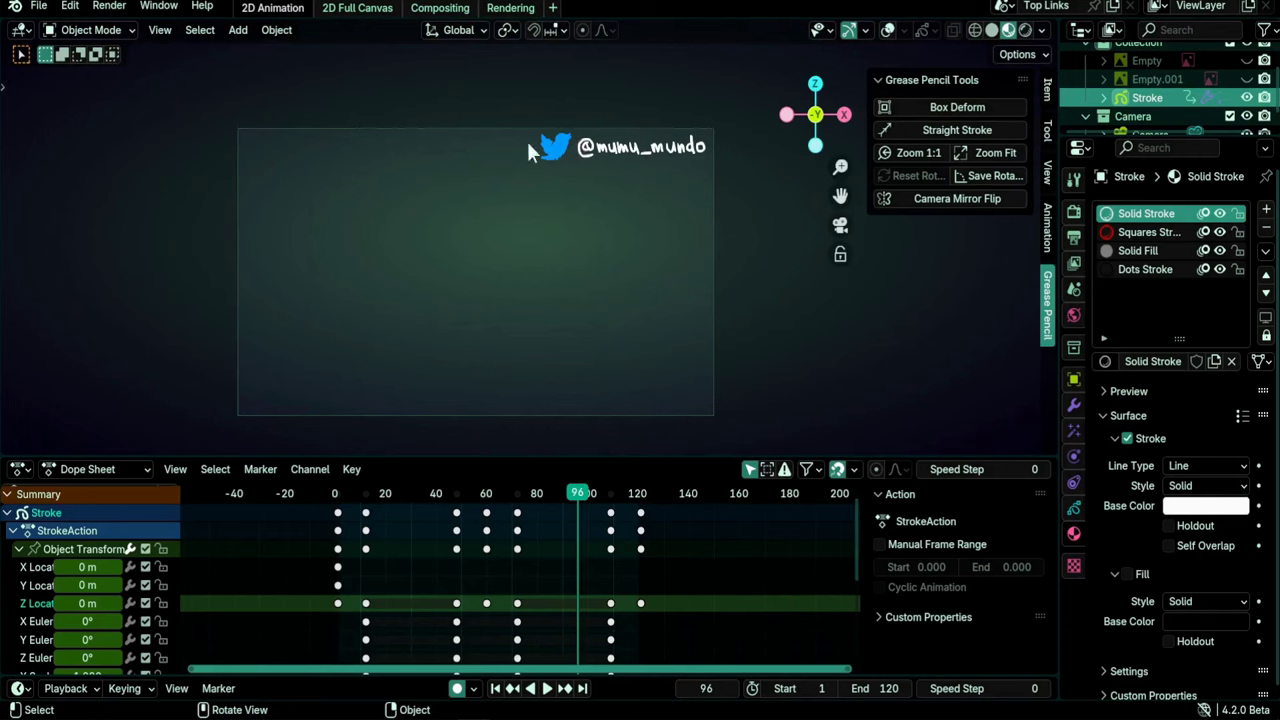
Step: At frame 22, switch to Rendered shading and zoom in on the YouTube logo
{"action": "left_click", "coordinate": [392, 493]}
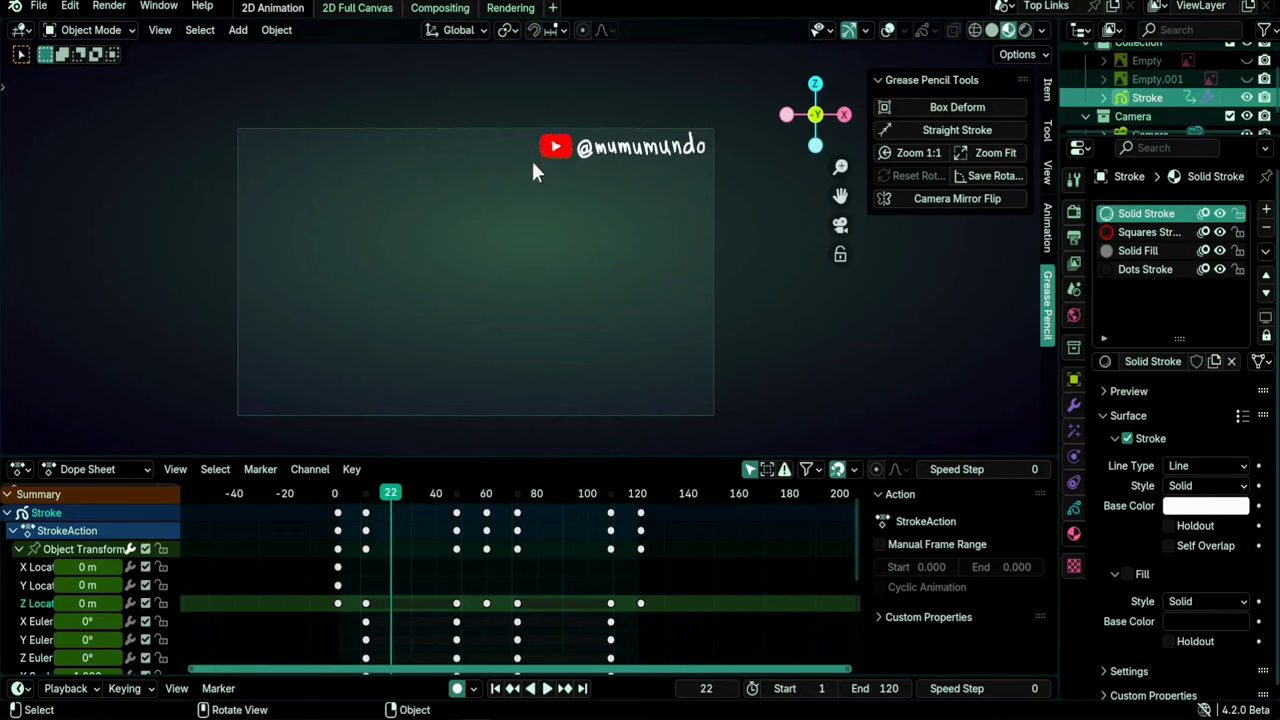
{"action": "left_click", "coordinate": [1028, 31]}
{"action": "scroll", "coordinate": [634, 200], "scroll_direction": "up", "scroll_amount": 2}
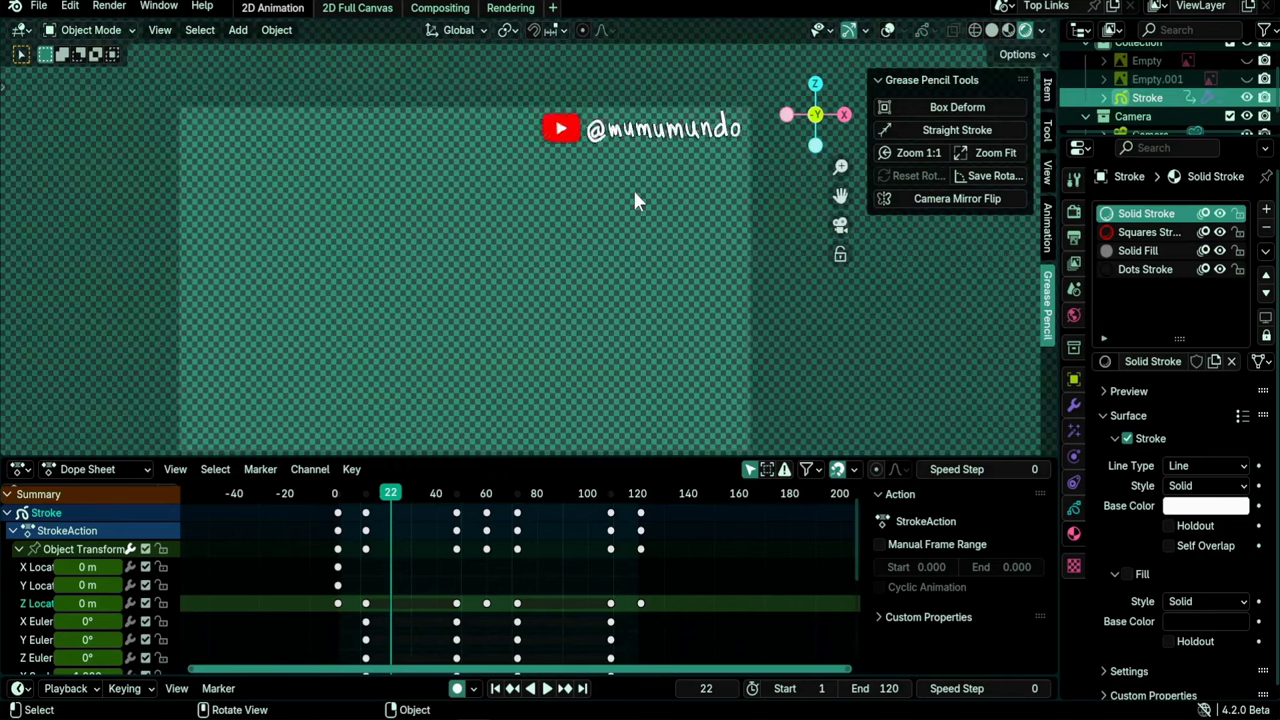
{"action": "middle_click_drag", "start_coordinate": [663, 163], "coordinate": [514, 349], "text": "shift"}
{"action": "scroll", "coordinate": [514, 349], "scroll_direction": "up", "scroll_amount": 2}
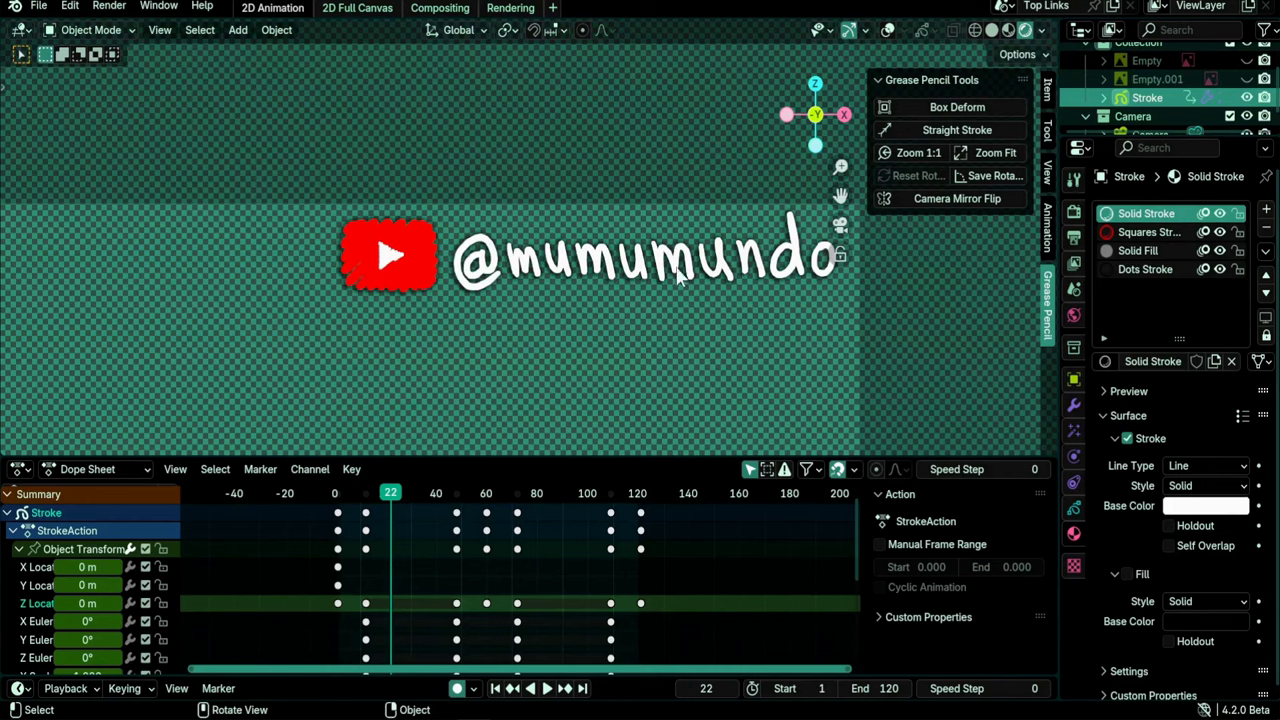
Step: Inspect the Stroke object's Visual Effects list, expanding and collapsing the first Shadow effect
{"action": "left_click", "coordinate": [1073, 431]}
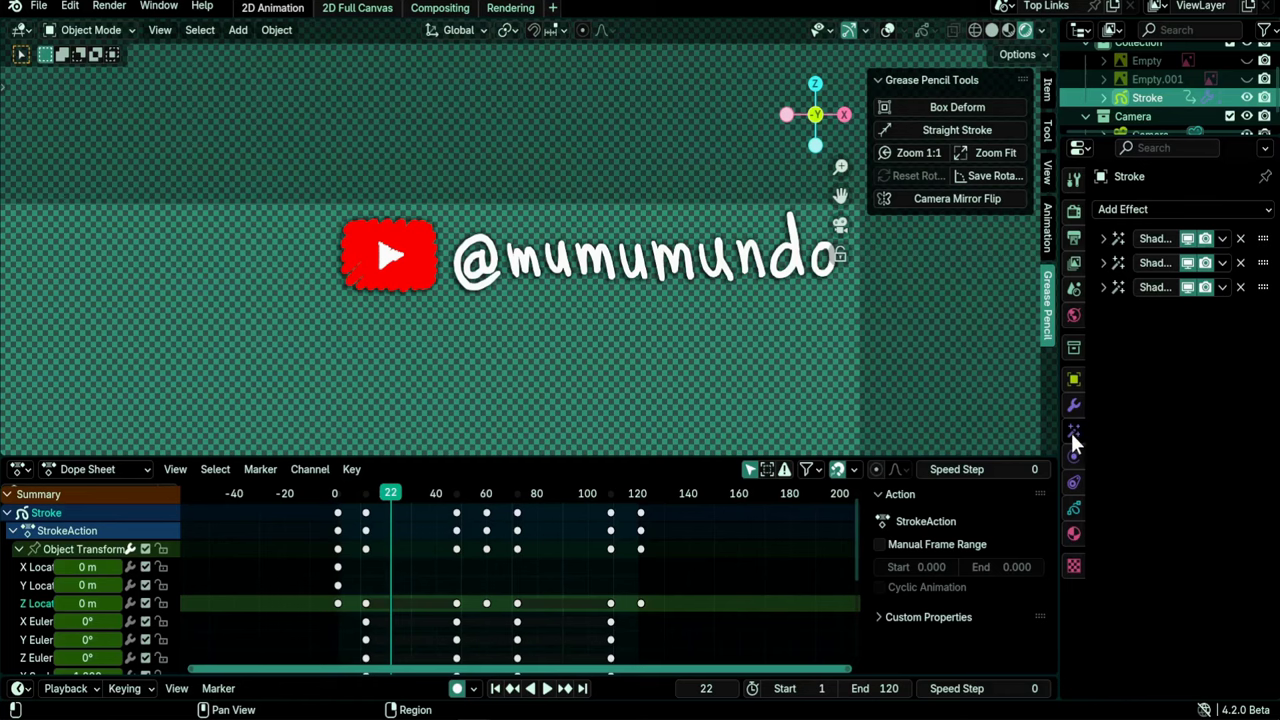
{"action": "left_click", "coordinate": [1105, 238]}
{"action": "left_click", "coordinate": [1106, 238]}
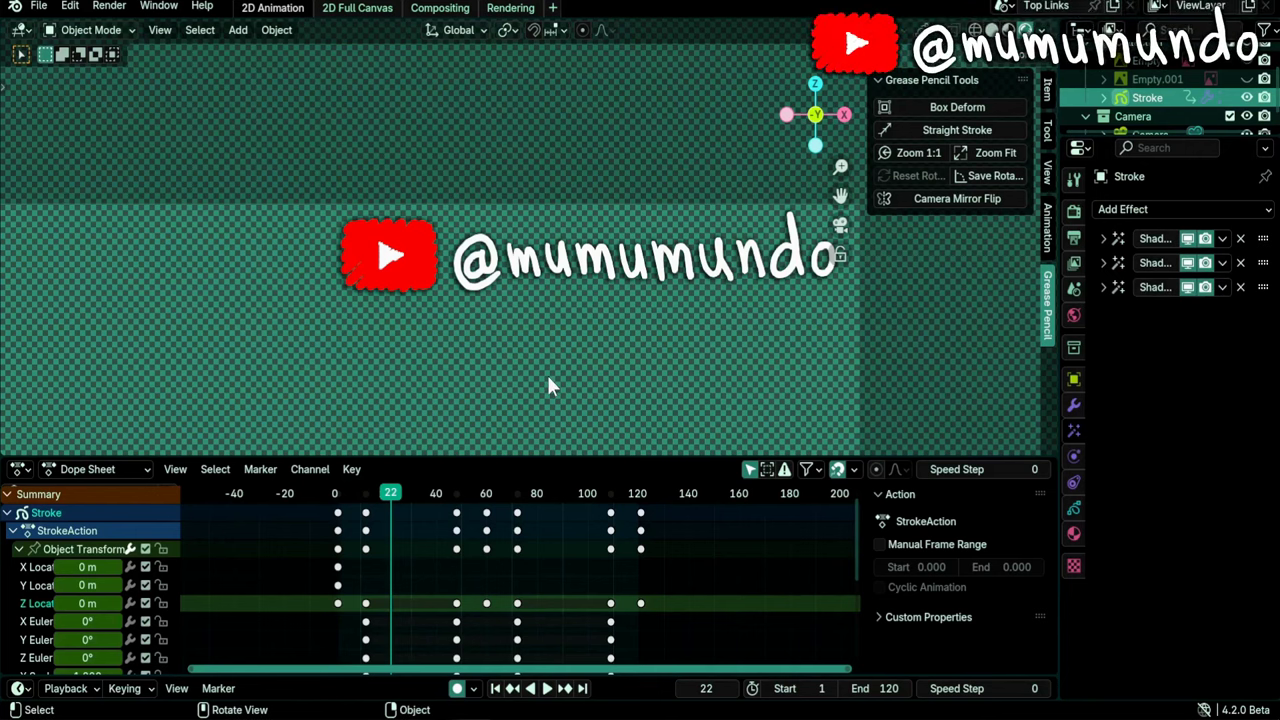
Step: Set scene strip shading to Rendered and play the sequence from frame 1
{"action": "left_click", "coordinate": [402, 669]}
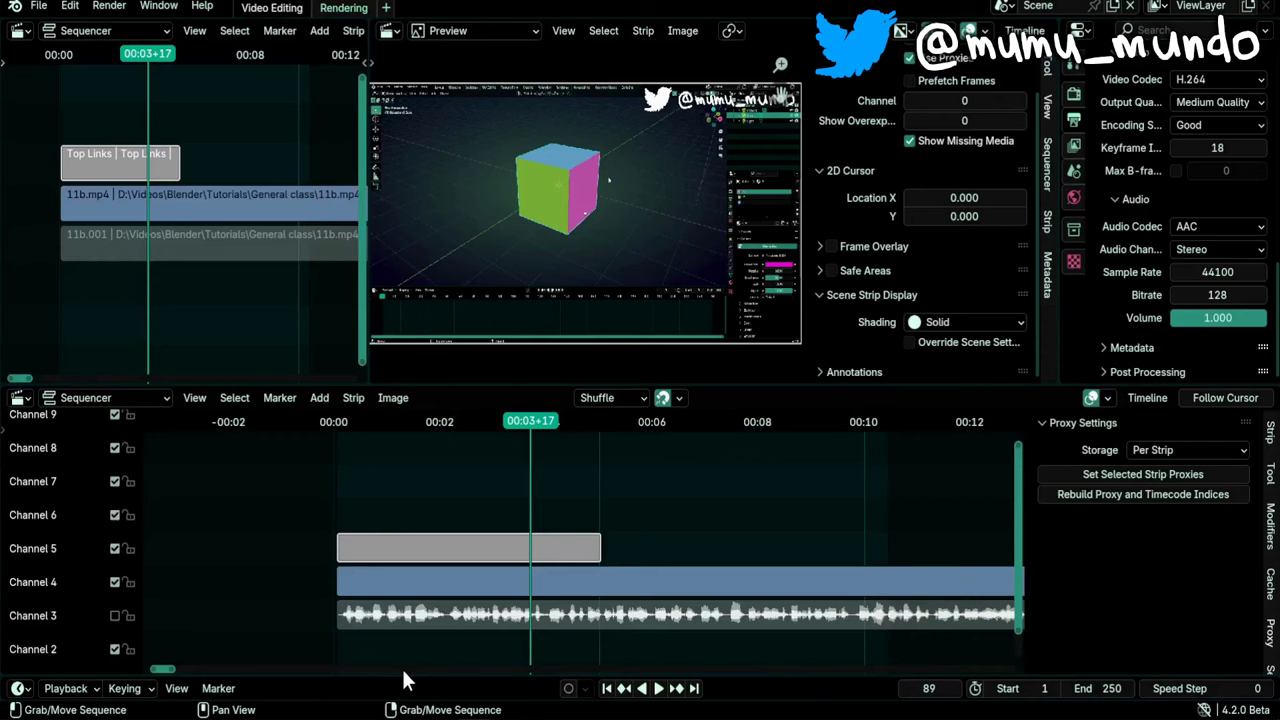
{"action": "left_click", "coordinate": [962, 322]}
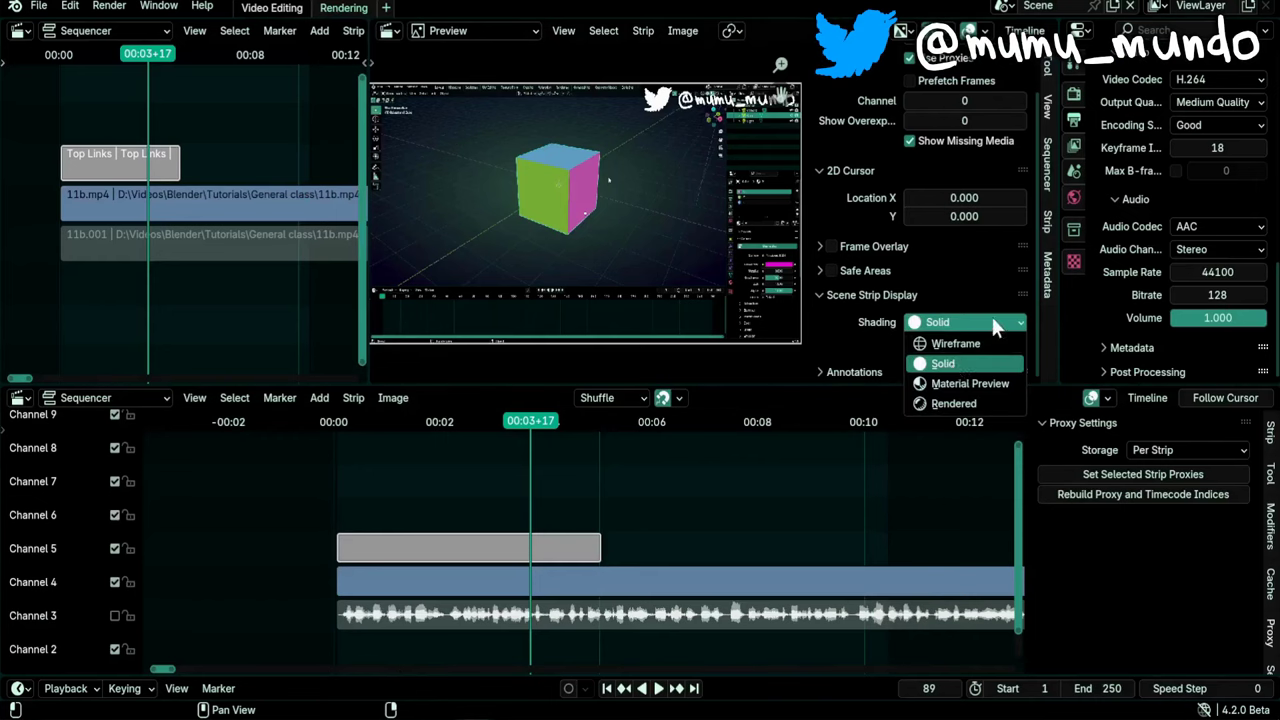
{"action": "left_click", "coordinate": [965, 383]}
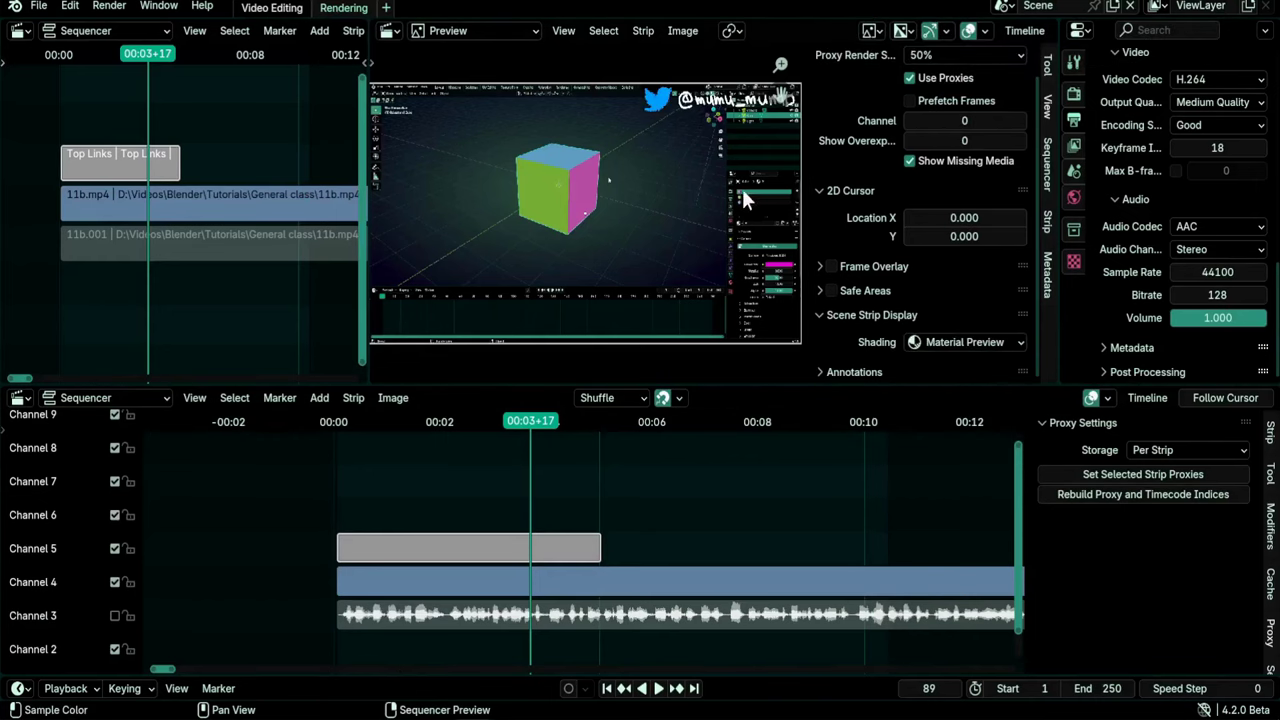
{"action": "left_click", "coordinate": [965, 342]}
{"action": "left_click", "coordinate": [952, 423]}
{"action": "key", "text": "shift"}
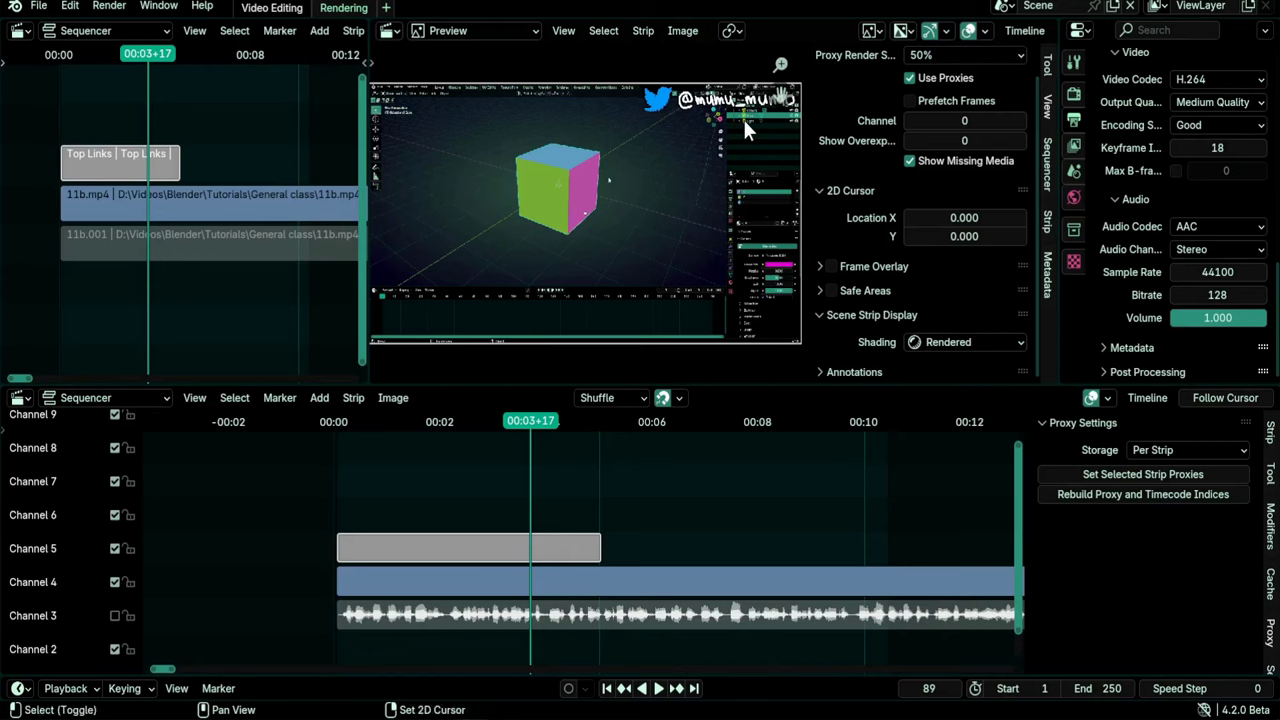
{"action": "key", "text": "shift+Left"}
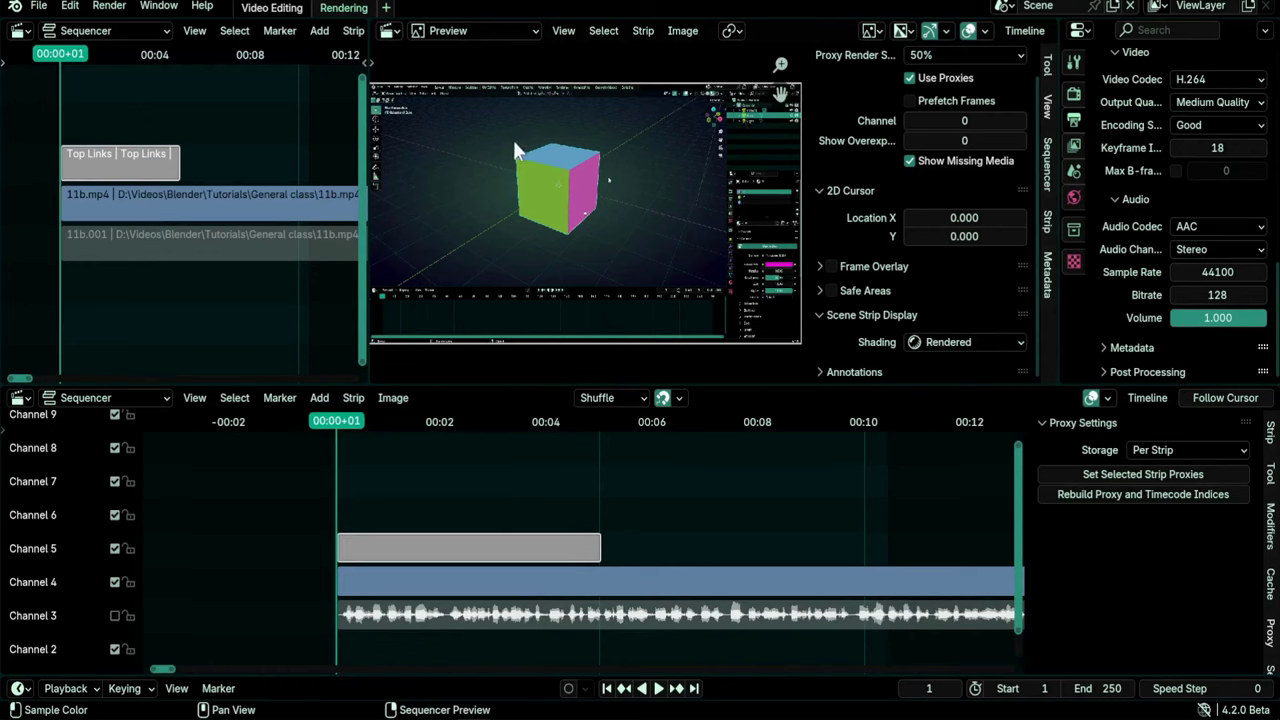
{"action": "key", "text": "space"}
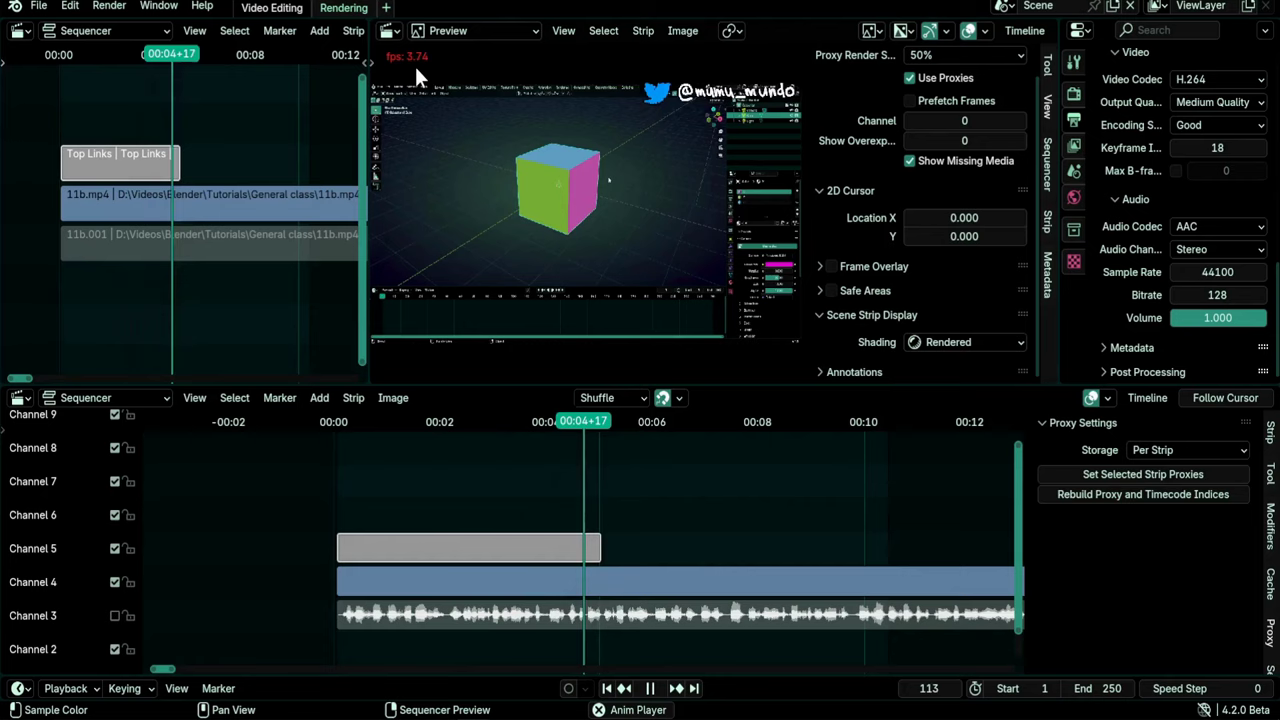
{"action": "key", "text": "Escape"}
Step: Switch scene strip shading to Material Preview and play back to compare frame rate
{"action": "left_click", "coordinate": [990, 342]}
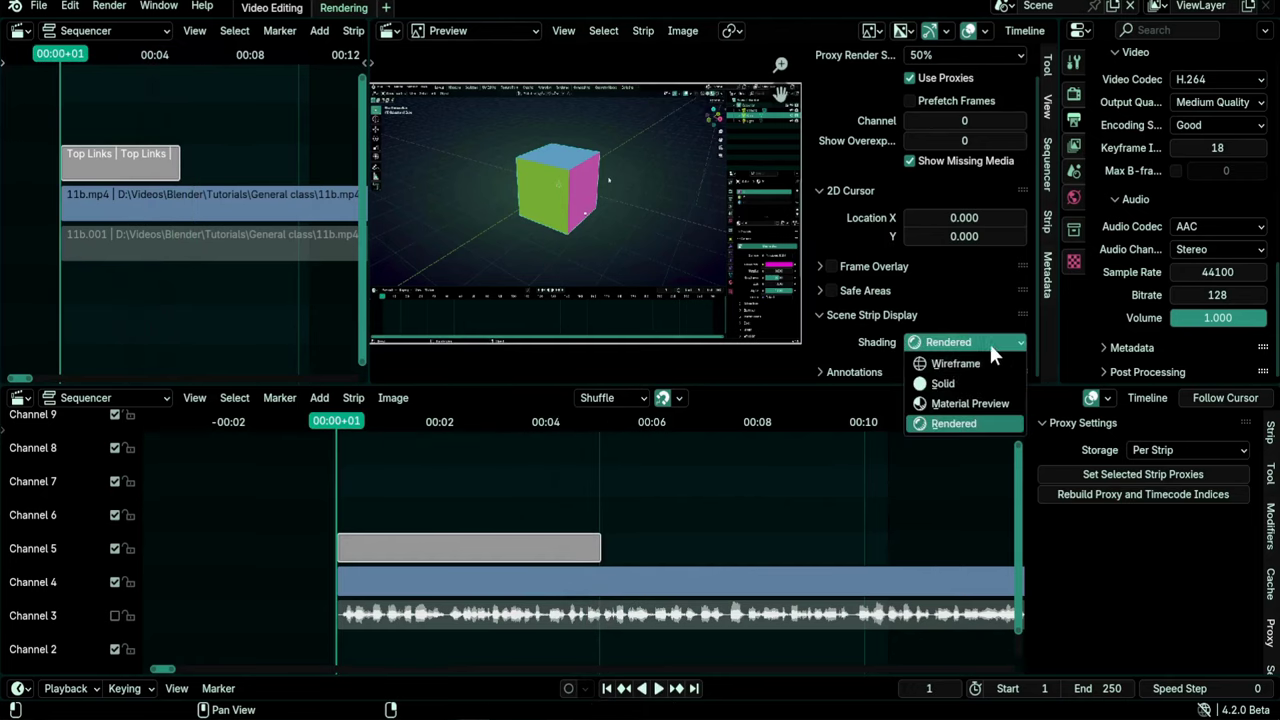
{"action": "left_click", "coordinate": [965, 403]}
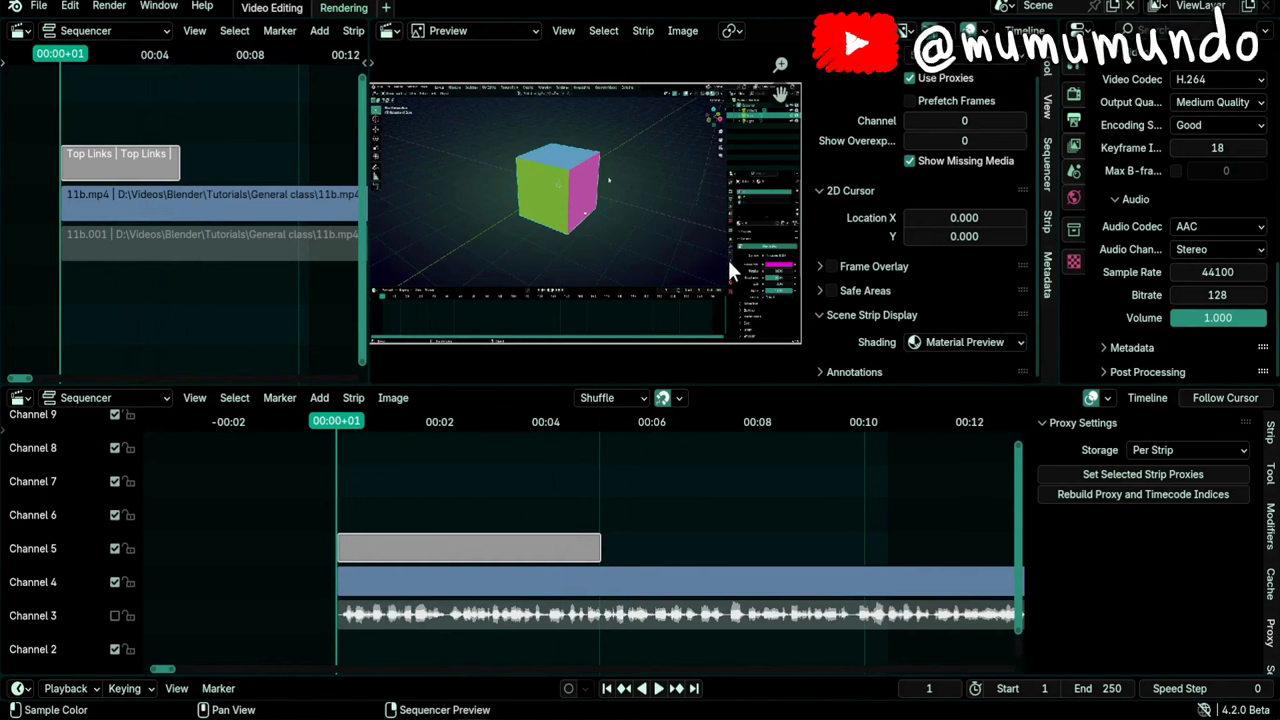
{"action": "key", "text": "space"}
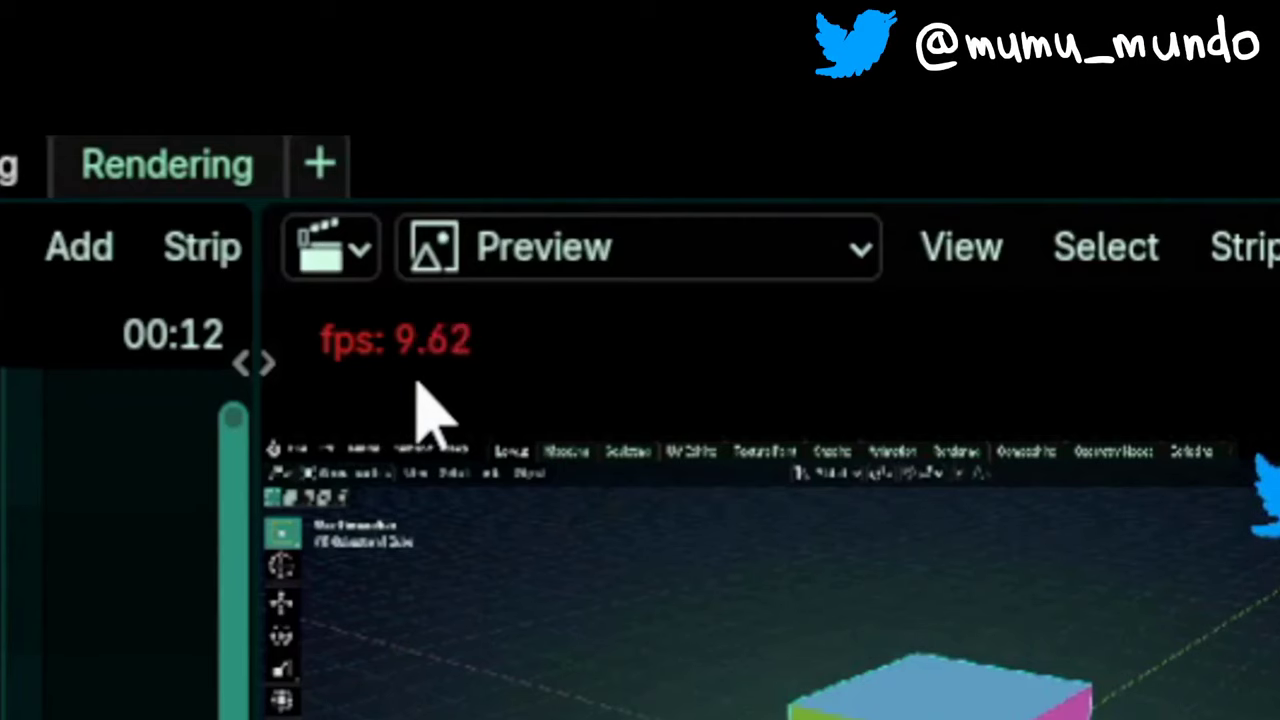
{"action": "key", "text": "Escape"}
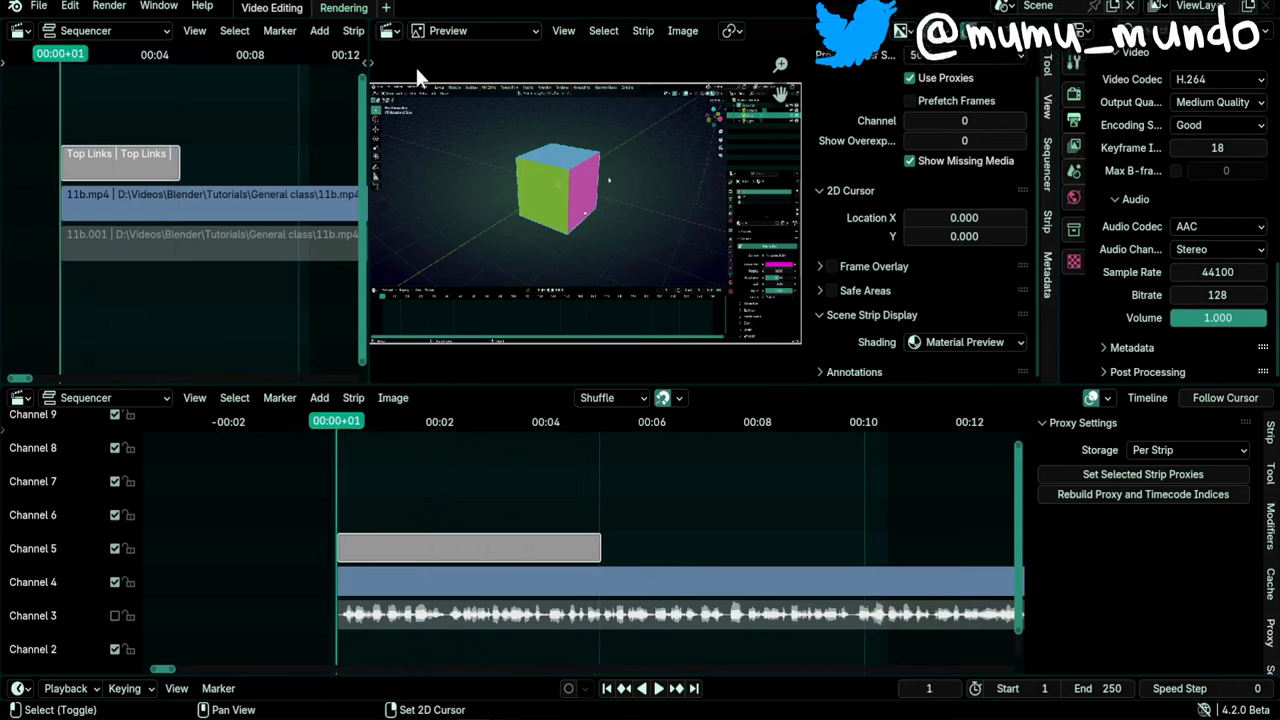
Step: Return scene strip shading to Solid, play back, and park the playhead at frame 36
{"action": "left_click", "coordinate": [931, 343]}
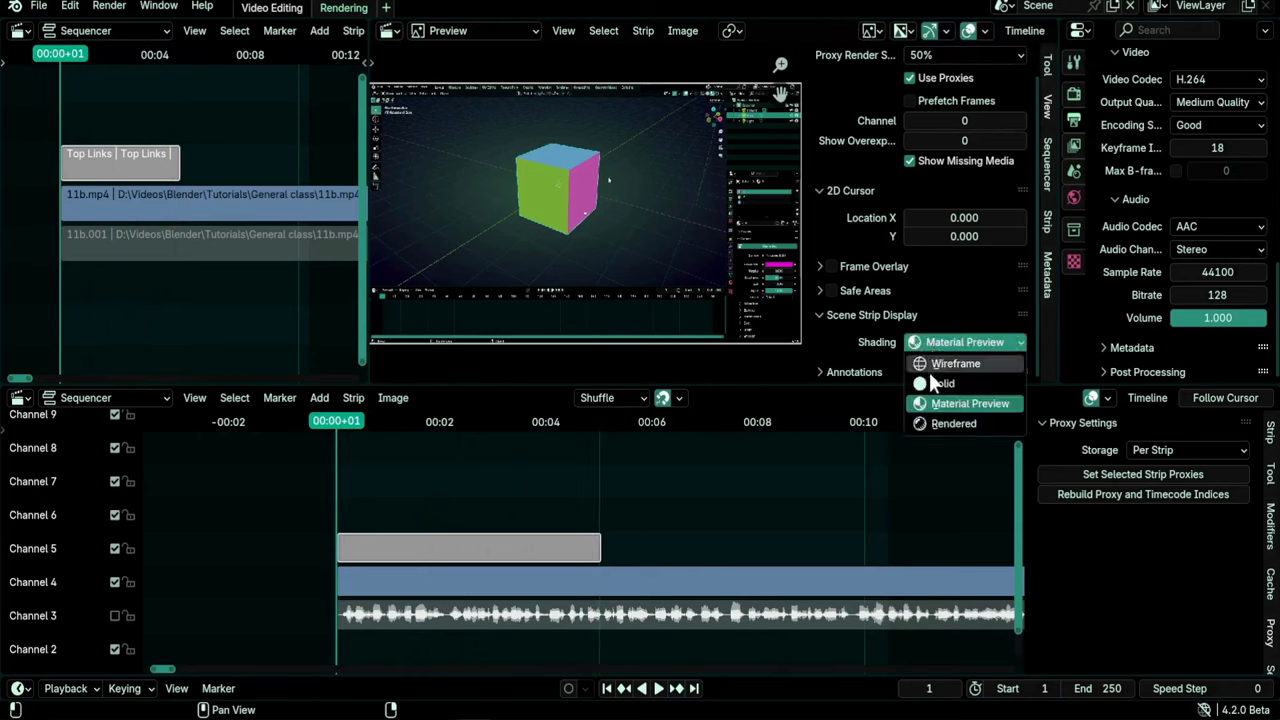
{"action": "left_click", "coordinate": [942, 383]}
{"action": "key", "text": "space"}
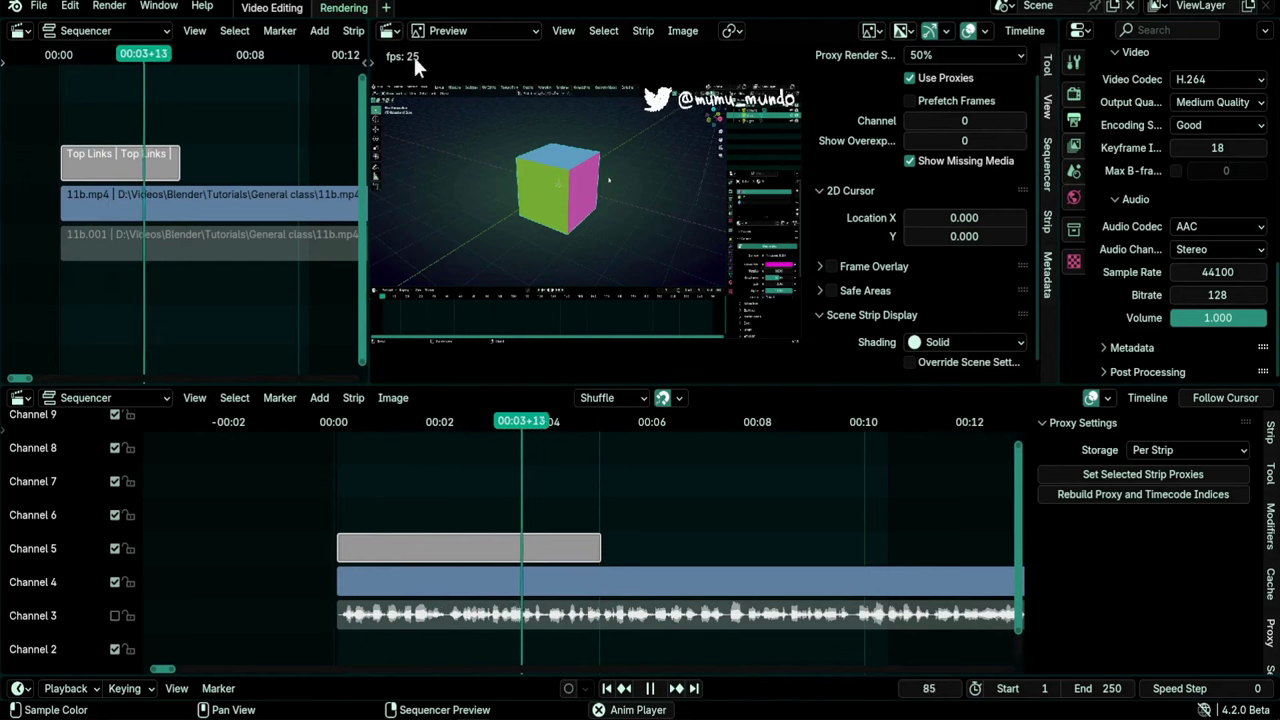
{"action": "left_click", "coordinate": [382, 421]}
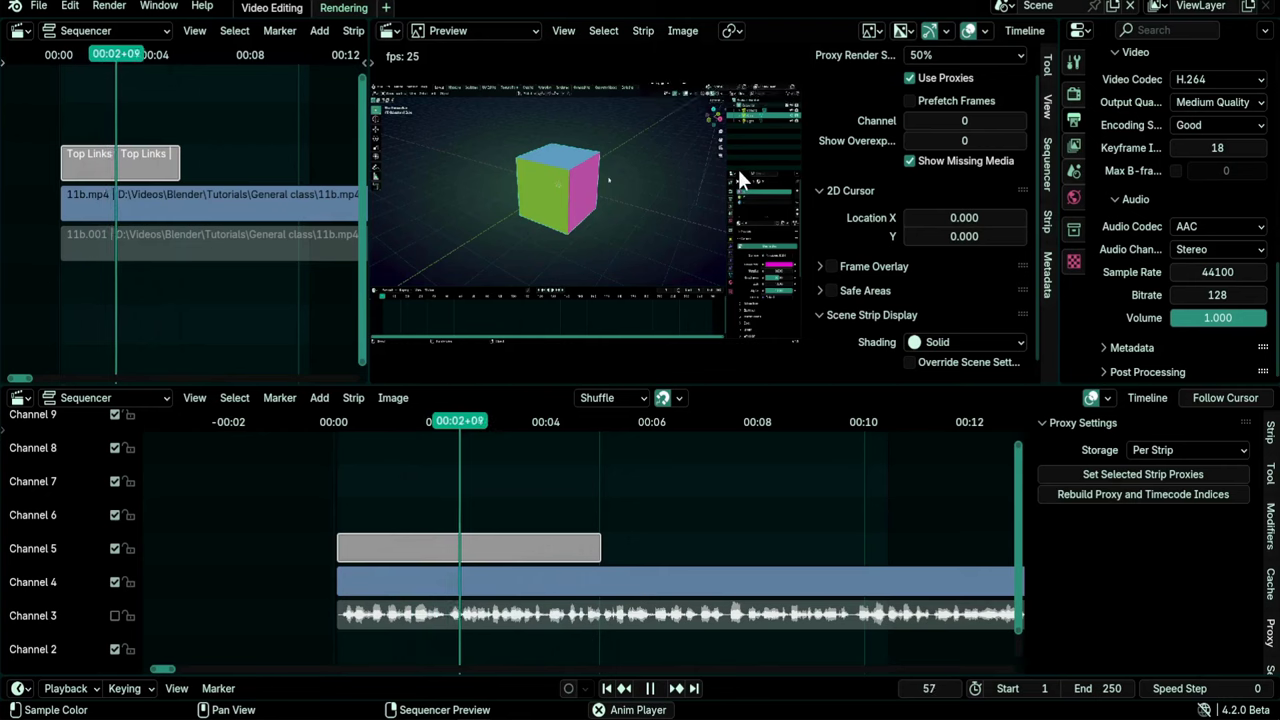
{"action": "key", "text": "space"}
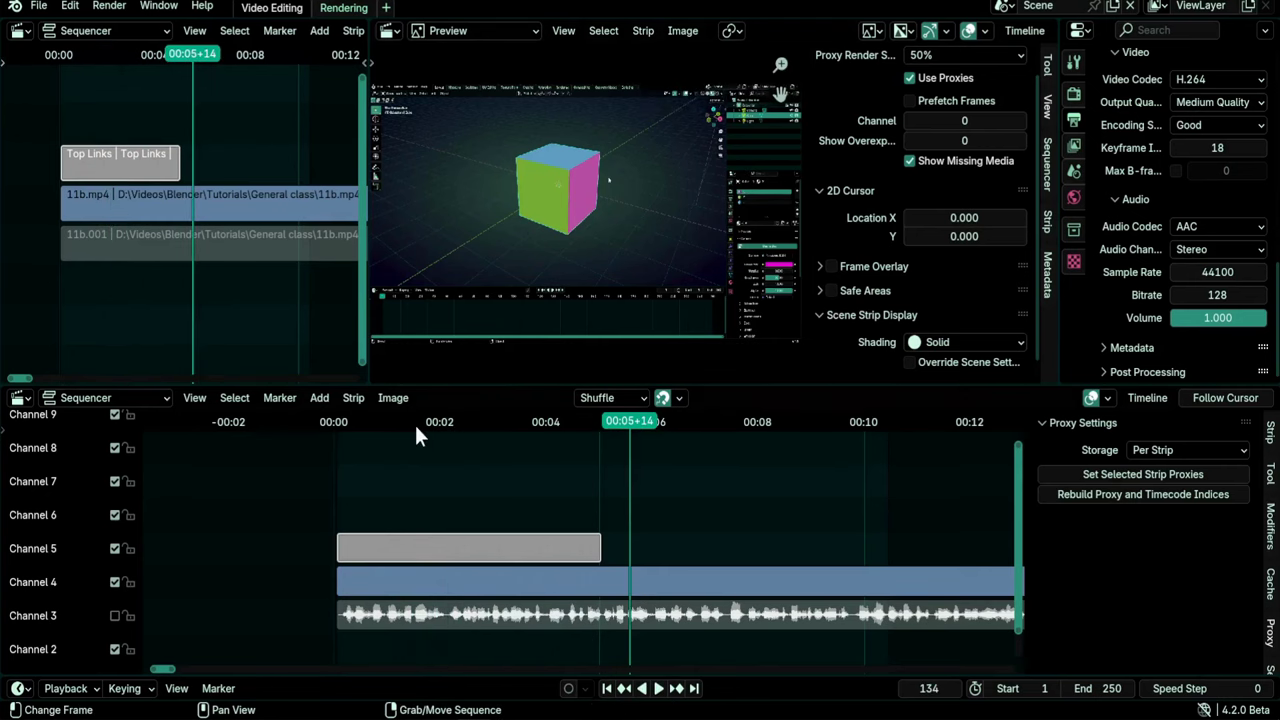
{"action": "mouse_move", "coordinate": [414, 422]}
{"action": "left_mouse_down"}
{"action": "mouse_move", "coordinate": [430, 425]}
{"action": "mouse_move", "coordinate": [414, 422]}
{"action": "left_mouse_up"}
{"action": "left_click", "coordinate": [945, 342]}
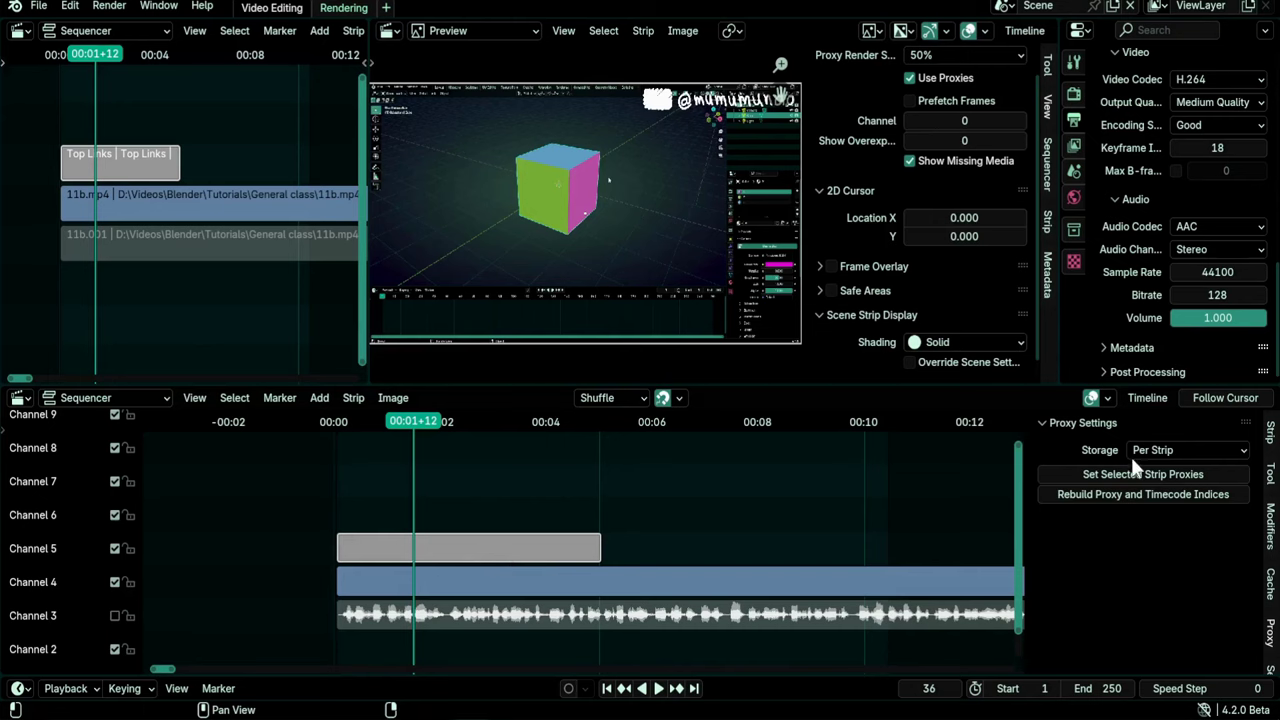
{"action": "left_click", "coordinate": [1271, 432]}
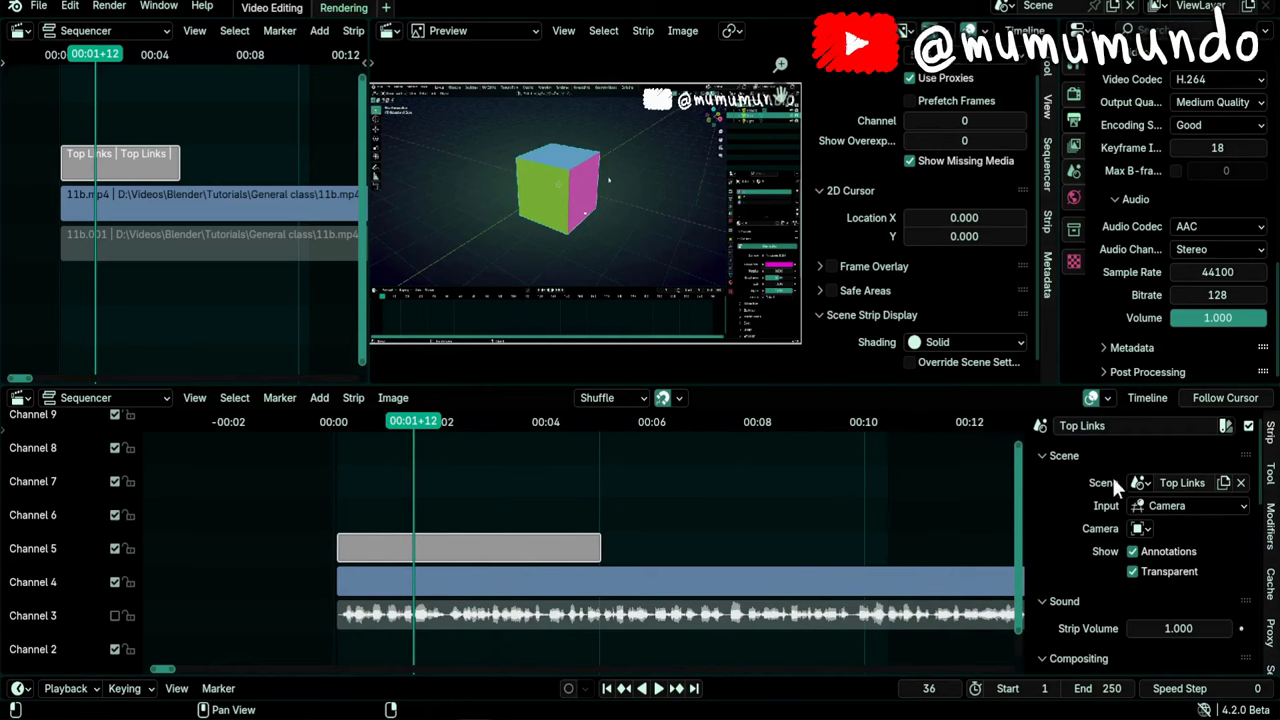
{"action": "left_click", "coordinate": [1180, 506]}
{"action": "left_click", "coordinate": [1183, 505]}
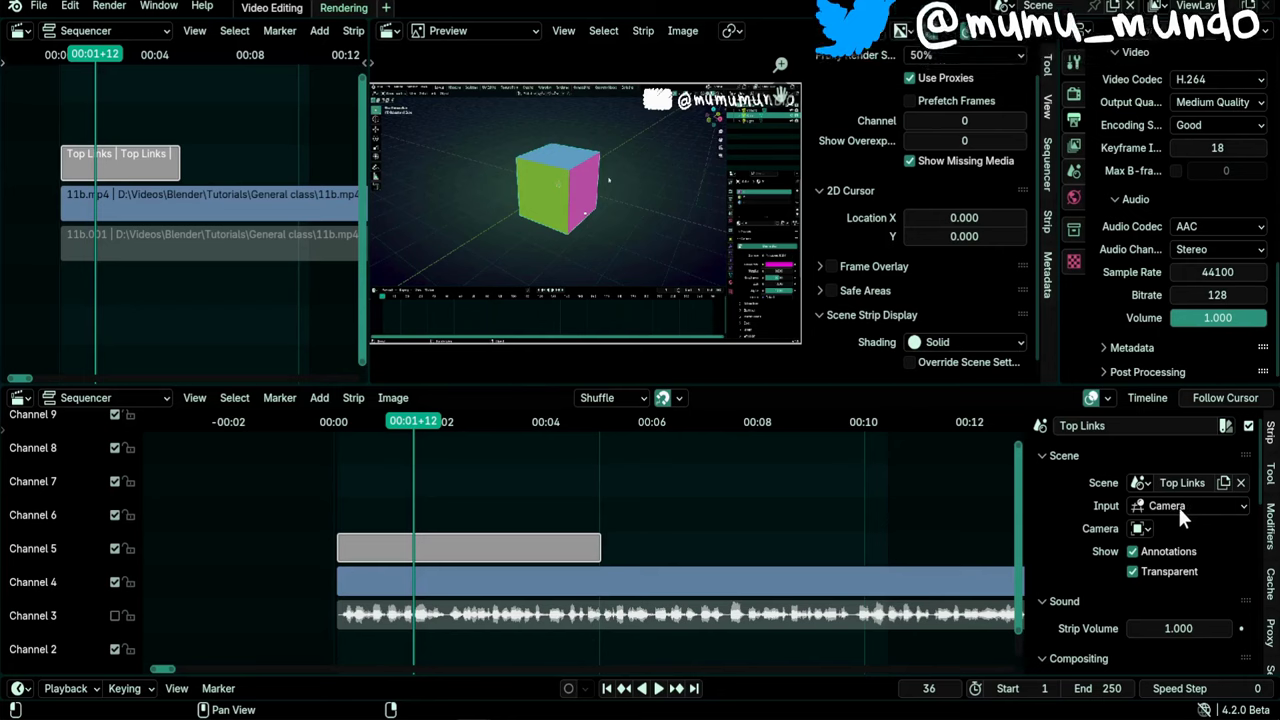
{"action": "left_click", "coordinate": [1160, 506]}
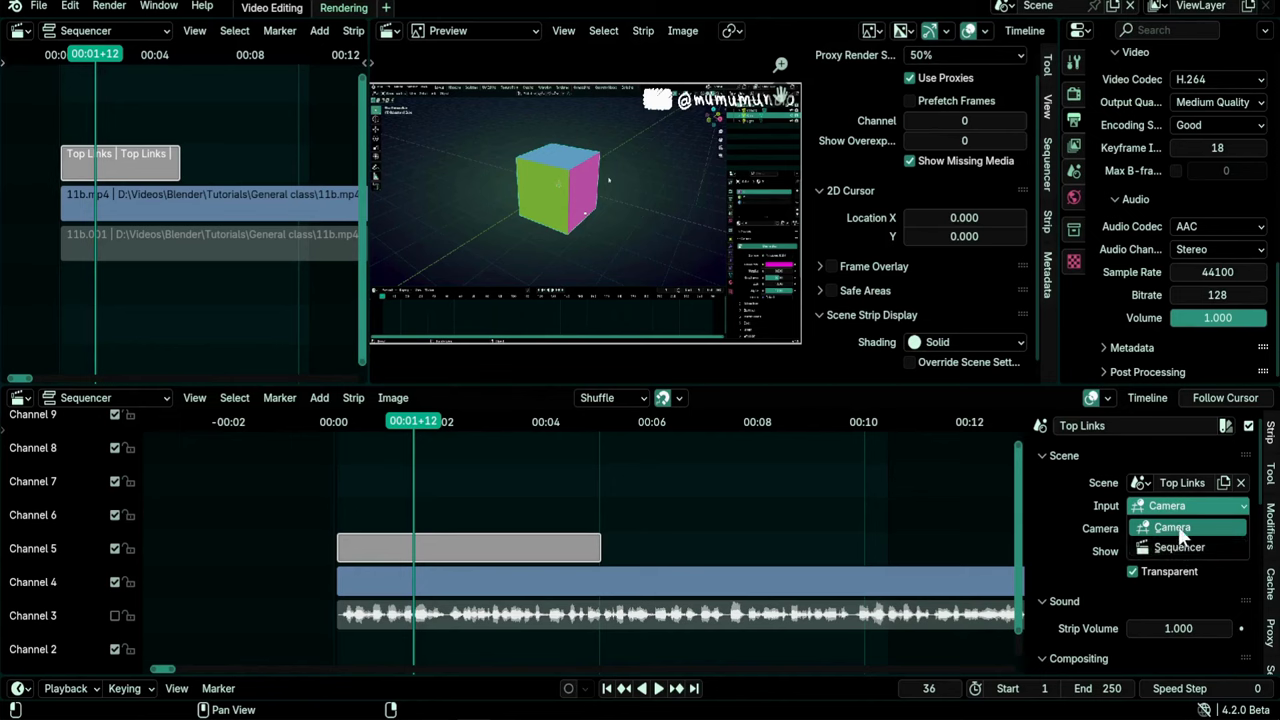
{"action": "left_click", "coordinate": [1183, 530]}
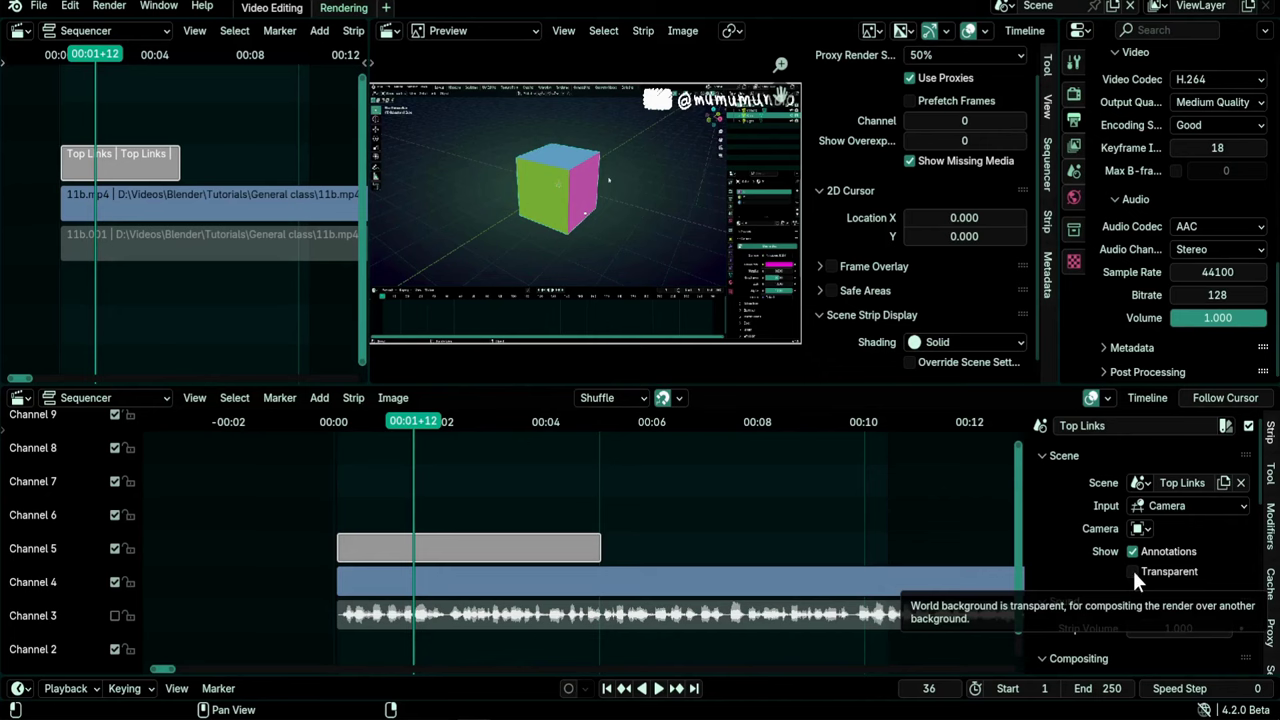
{"action": "mouse_move", "coordinate": [438, 422]}
{"action": "left_mouse_down"}
{"action": "mouse_move", "coordinate": [457, 421]}
{"action": "mouse_move", "coordinate": [426, 421]}
{"action": "left_mouse_up"}
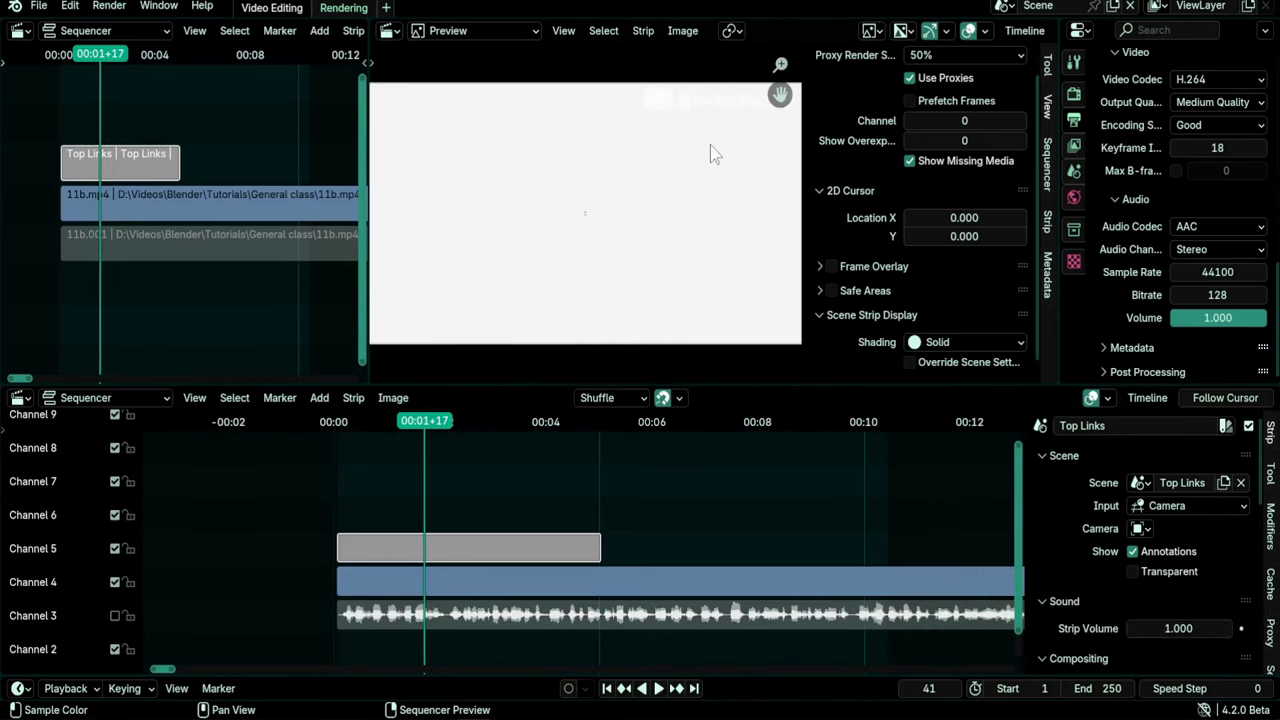
{"action": "left_click", "coordinate": [1133, 572]}
{"action": "left_click", "coordinate": [419, 421]}
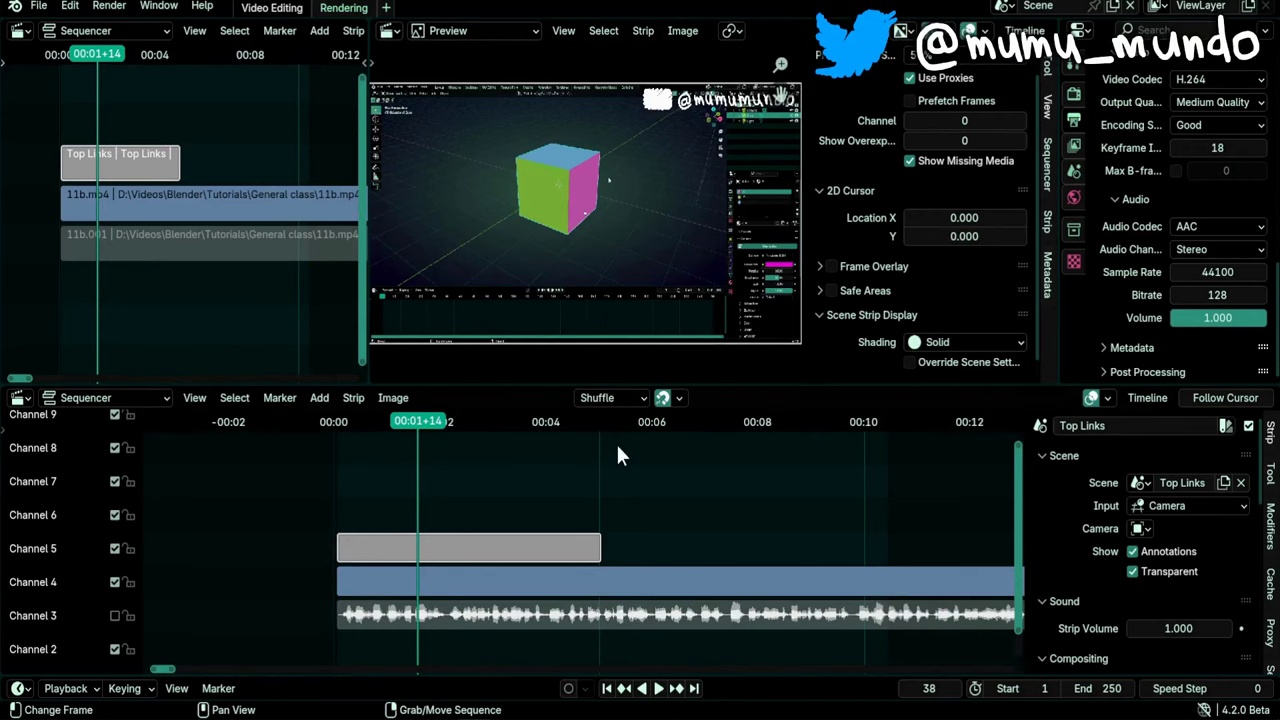
Step: Back in the video editing project, add a General > Layout workspace
{"action": "left_click", "coordinate": [365, 668]}
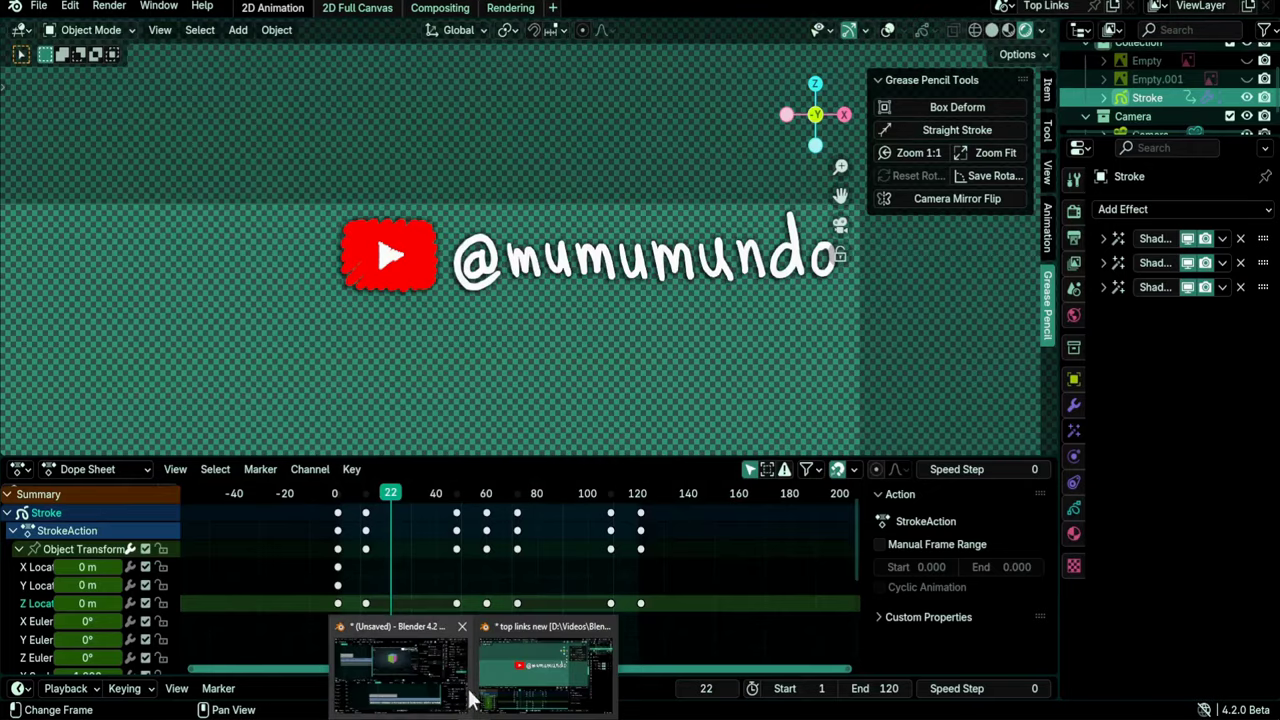
{"action": "left_click", "coordinate": [423, 684]}
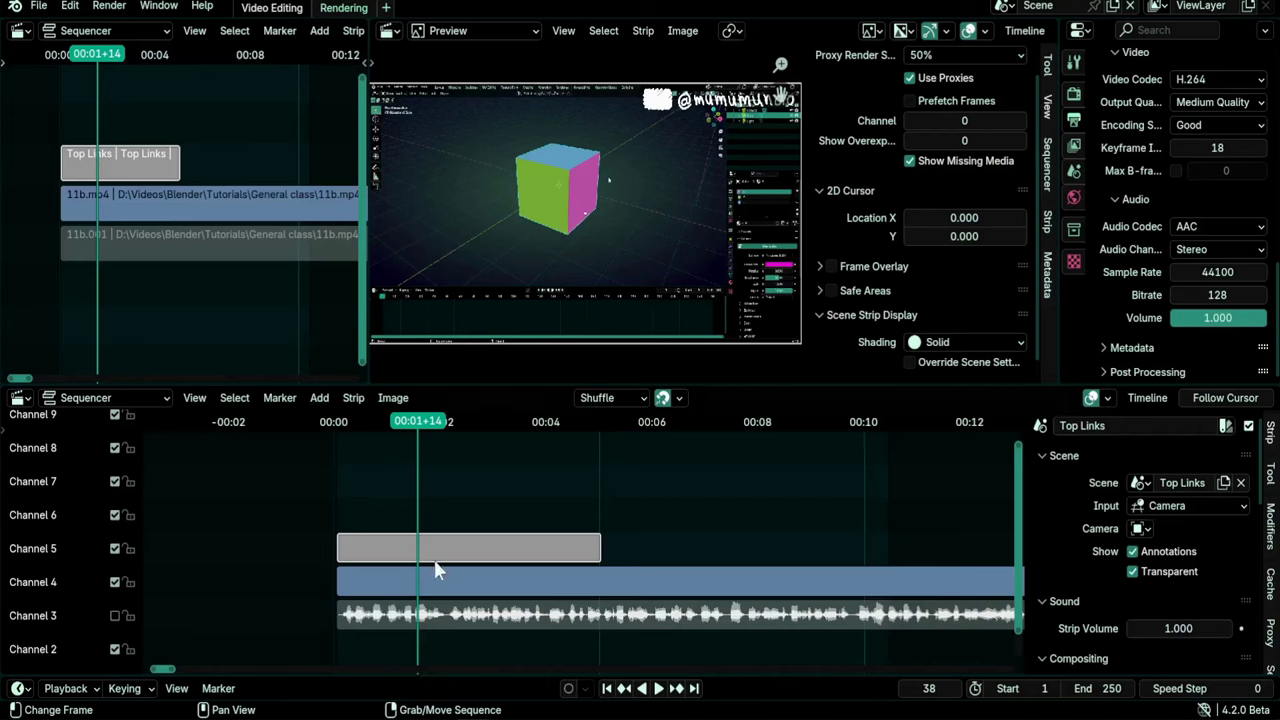
{"action": "left_click", "coordinate": [385, 7]}
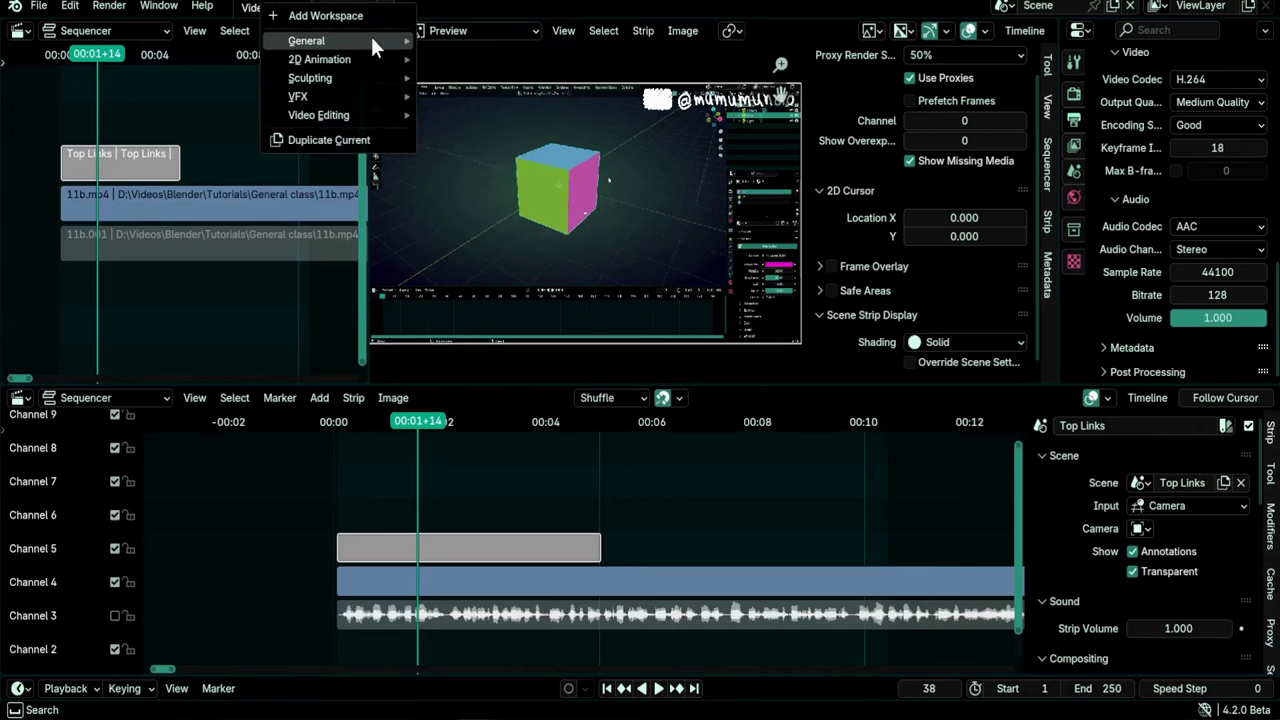
{"action": "left_click", "coordinate": [476, 98]}
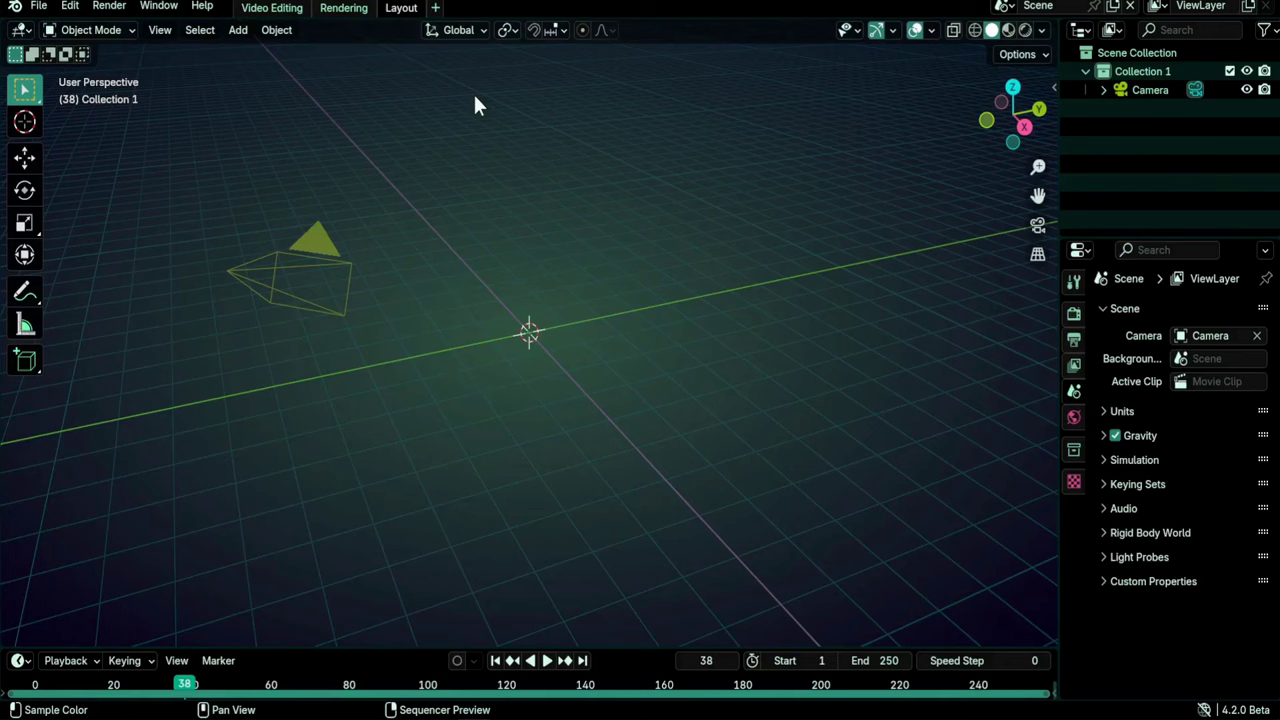
Step: Set the Layout workspace scene to Top Links and play it through the camera view
{"action": "left_click", "coordinate": [1004, 6]}
{"action": "left_click", "coordinate": [1027, 34]}
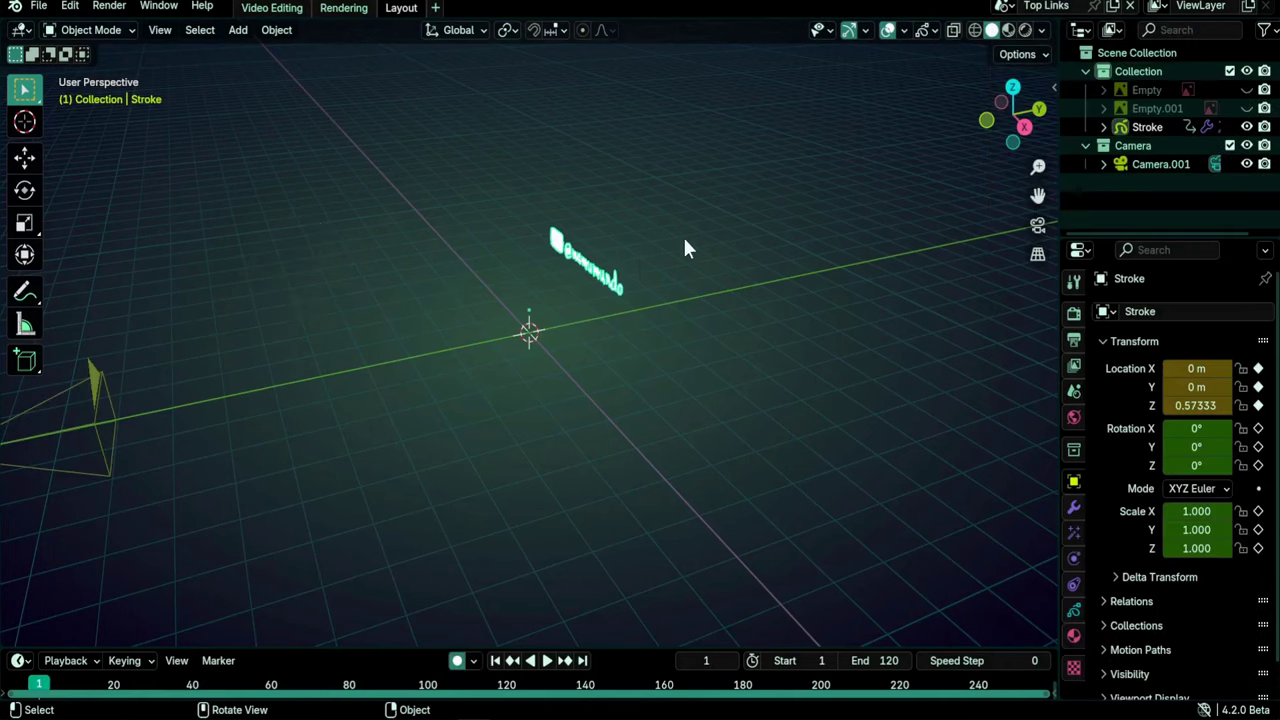
{"action": "key", "text": "KP_0"}
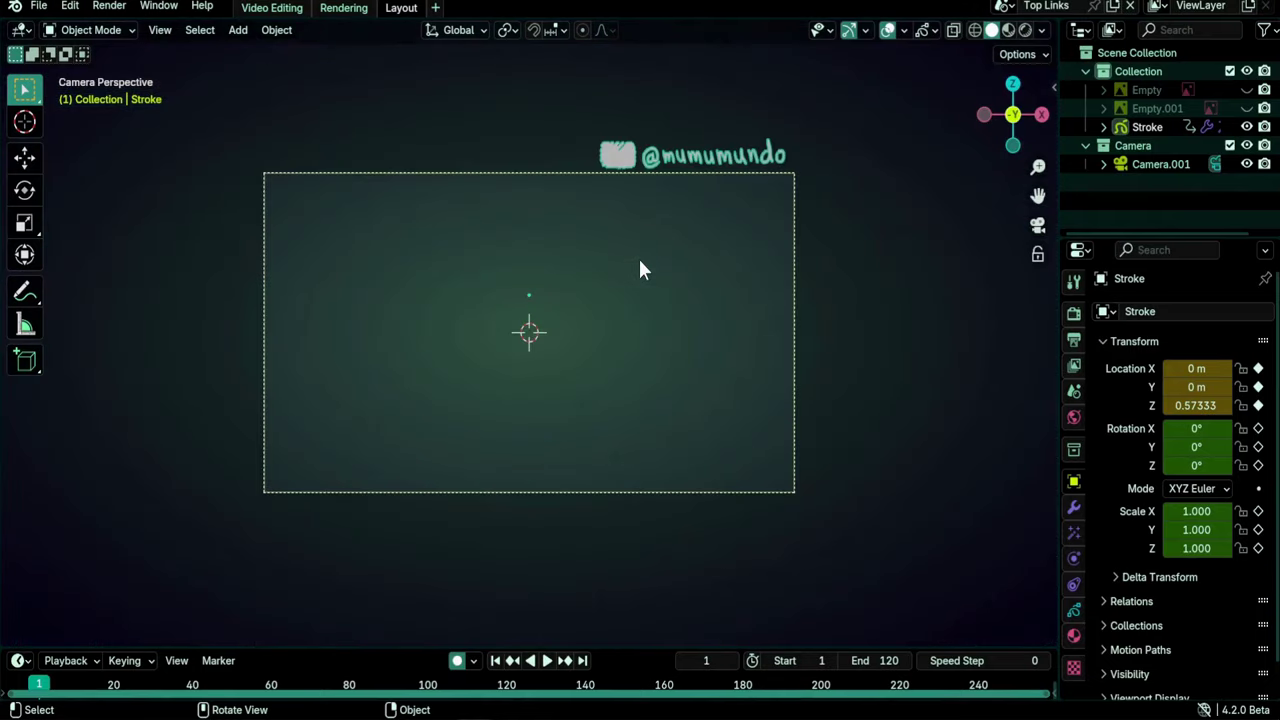
{"action": "key", "text": "space"}
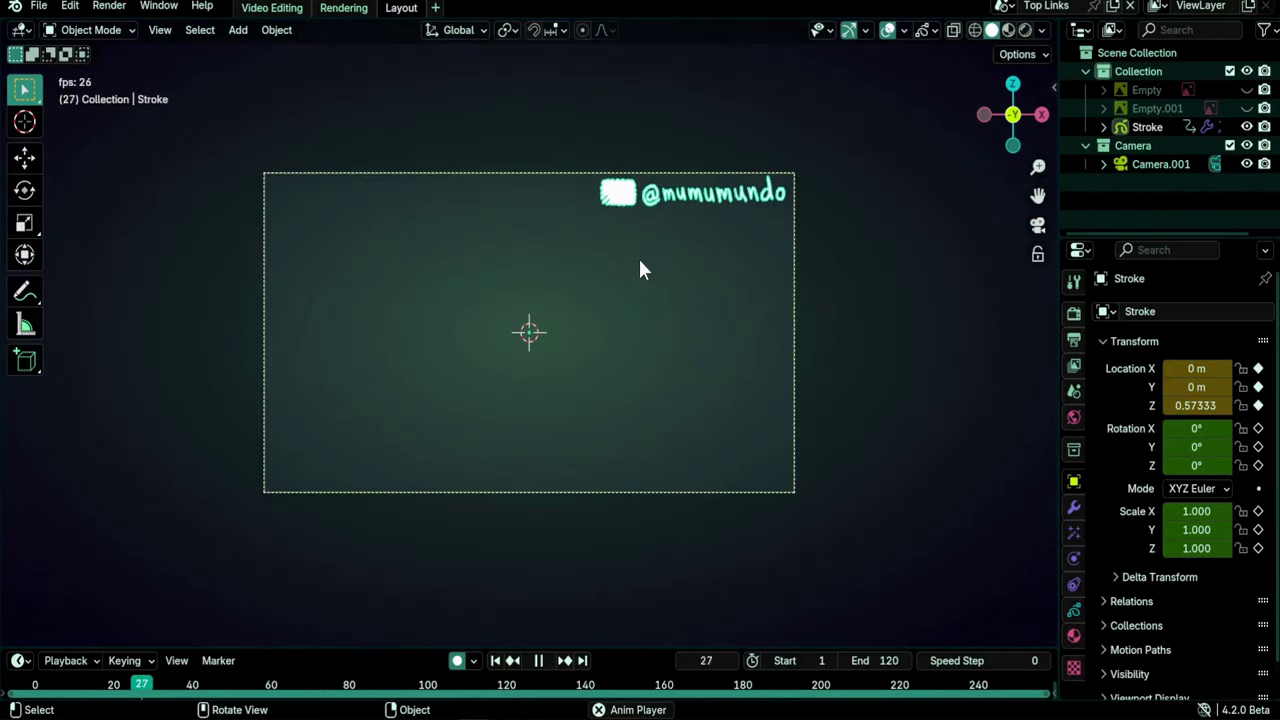
{"action": "key", "text": "space"}
Step: Preview Top Links in Material Preview at frame 89, select Stroke, and reveal its keyframes
{"action": "left_click", "coordinate": [1012, 32]}
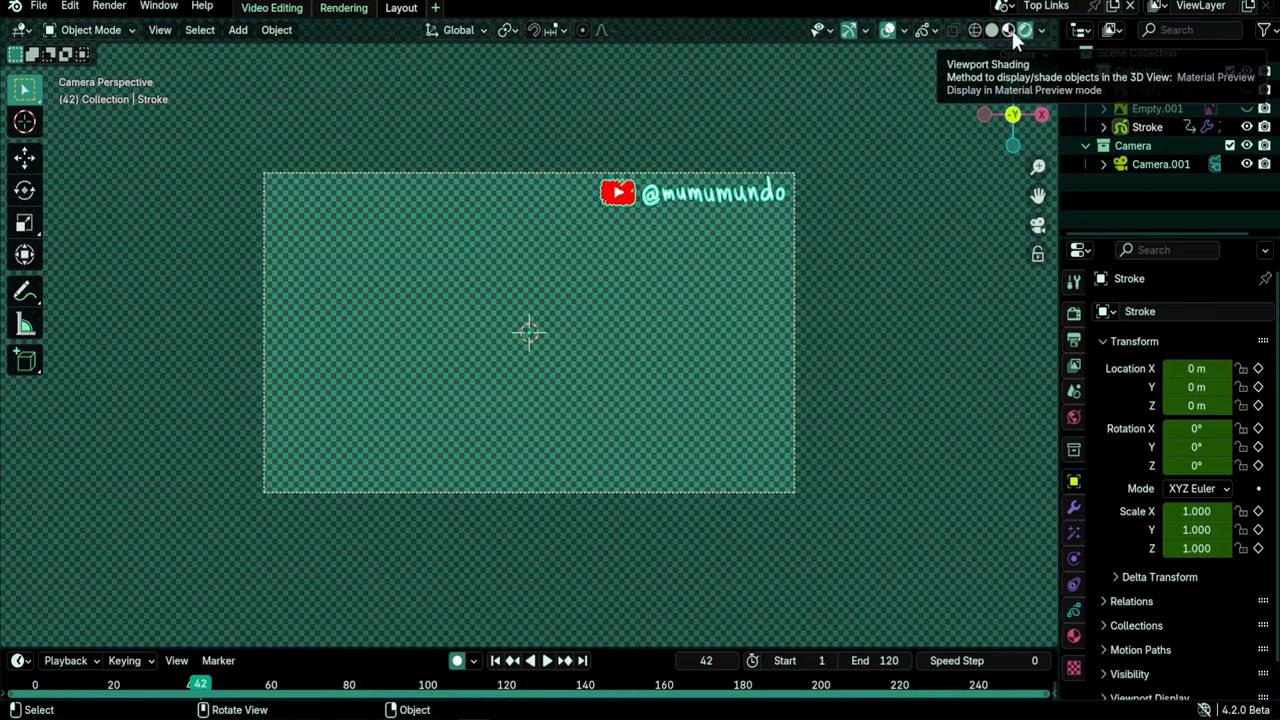
{"action": "key", "text": "Up"}
{"action": "key", "text": "Home"}
{"action": "left_click", "coordinate": [1144, 128]}
{"action": "left_click_drag", "start_coordinate": [408, 647], "coordinate": [408, 611]}
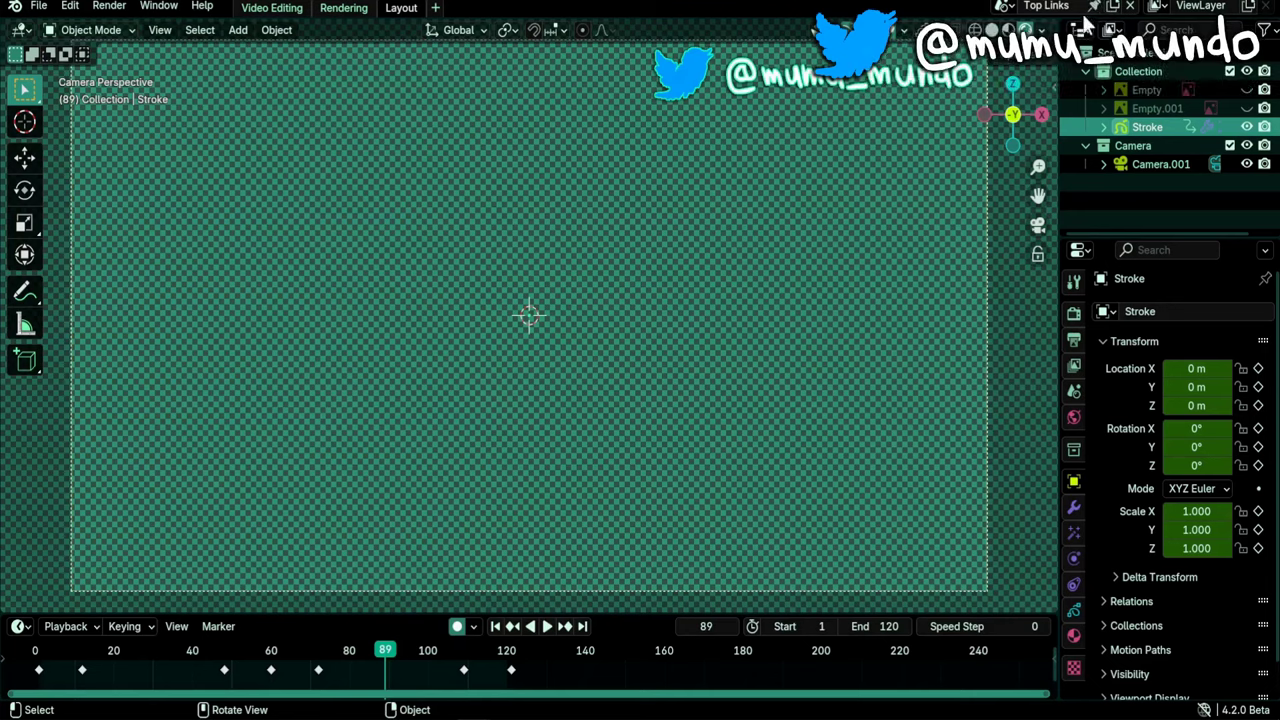
Step: Rename the video editing scene to 'VSE'
{"action": "left_click", "coordinate": [271, 8]}
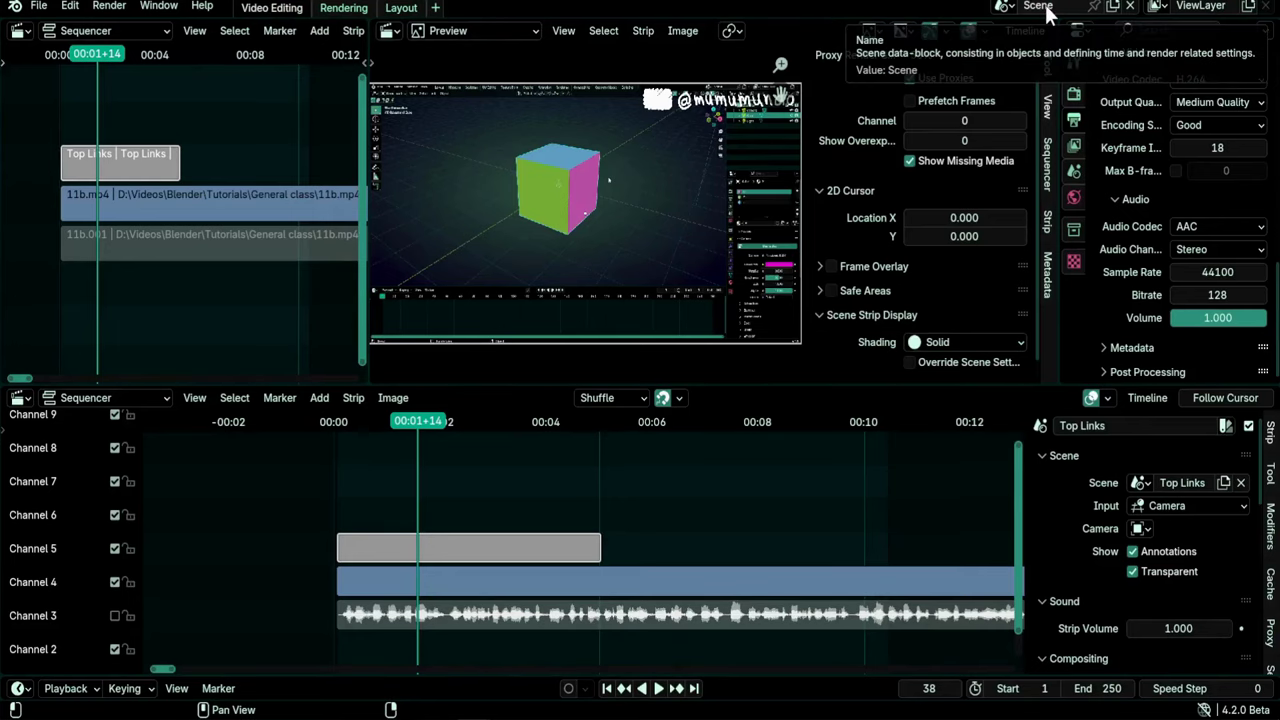
{"action": "left_click", "coordinate": [1040, 6]}
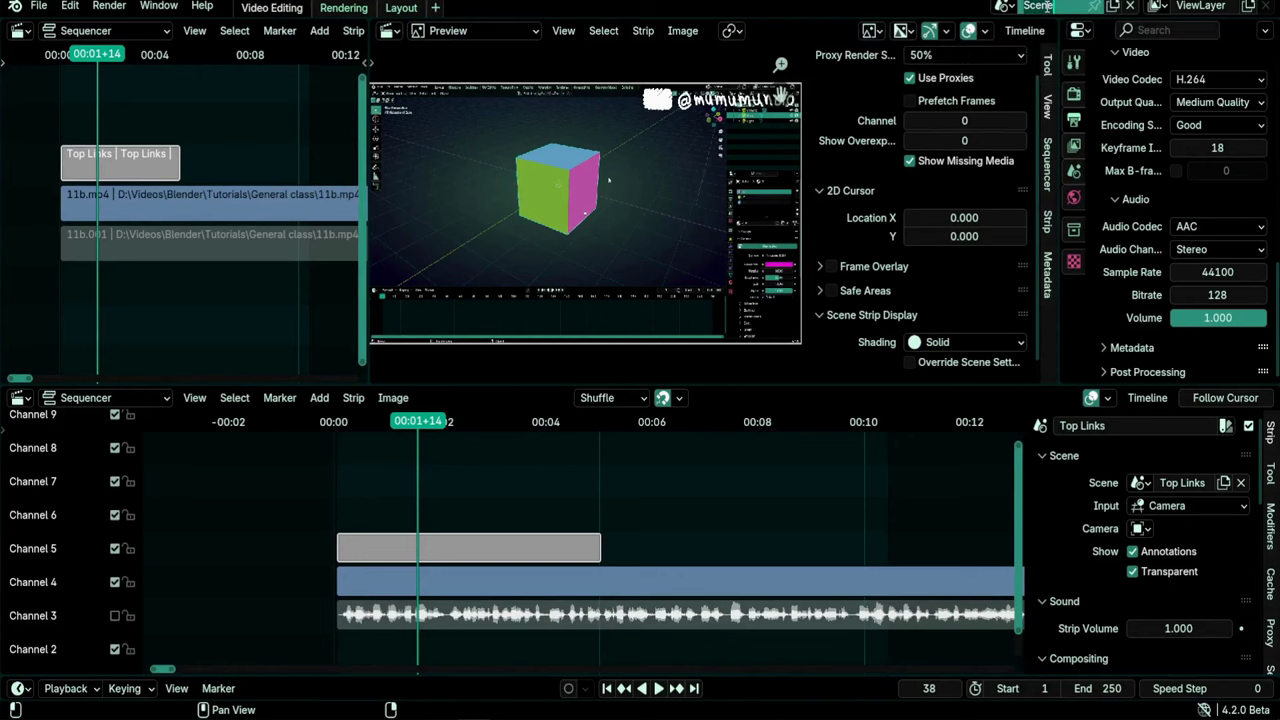
{"action": "type", "text": "VSE"}
{"action": "key", "text": "Return"}
Step: Glance at the Rendering and Layout workspaces, then set the sequencer playhead to frame 130
{"action": "left_click", "coordinate": [343, 8]}
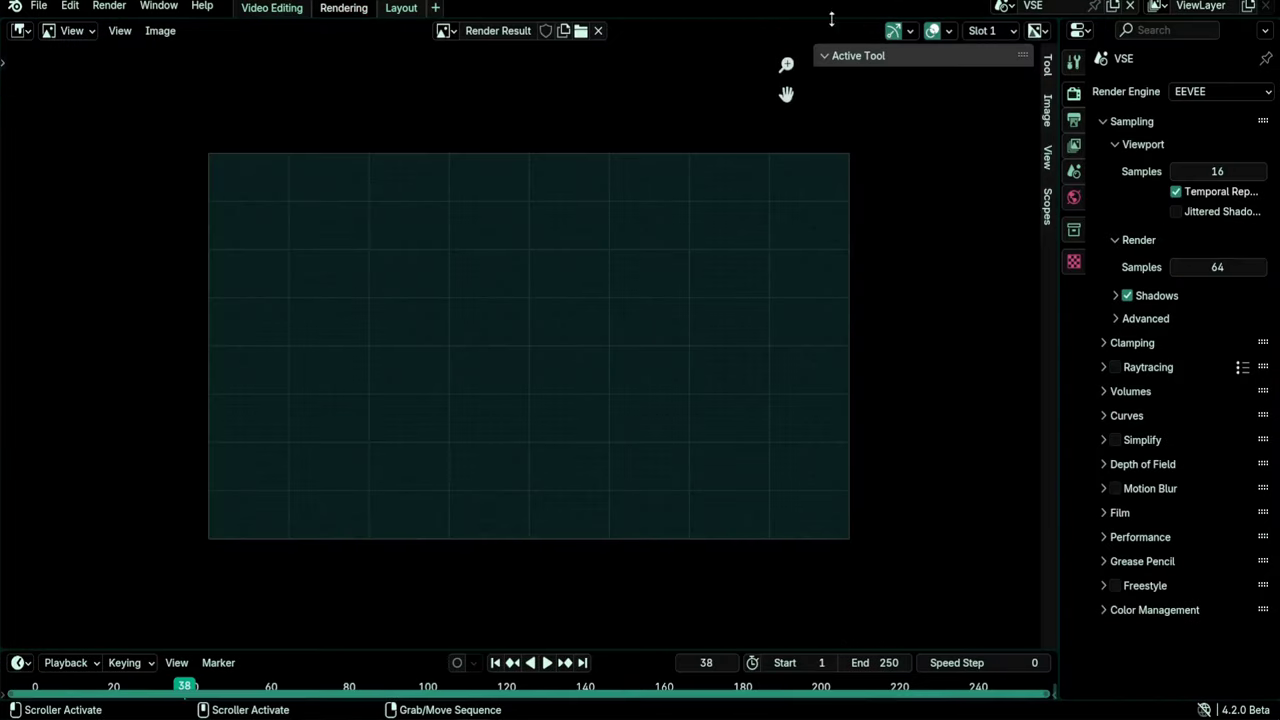
{"action": "left_click", "coordinate": [401, 8]}
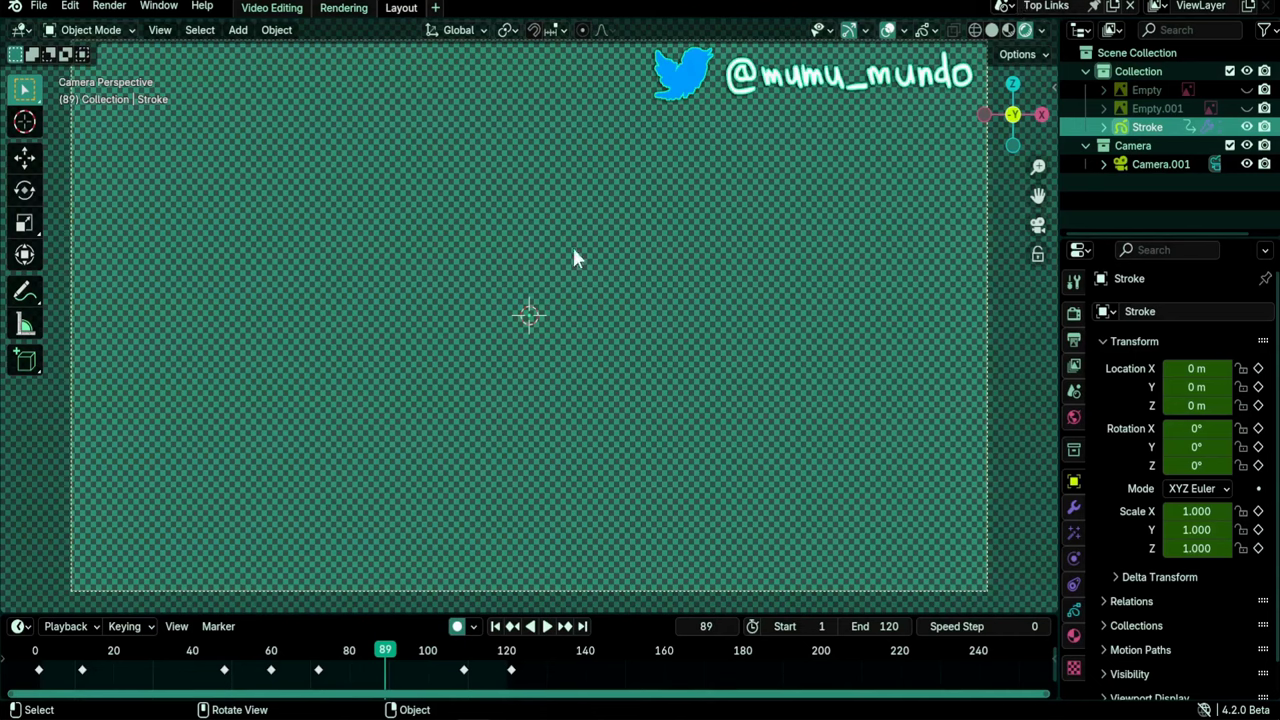
{"action": "left_click", "coordinate": [271, 8]}
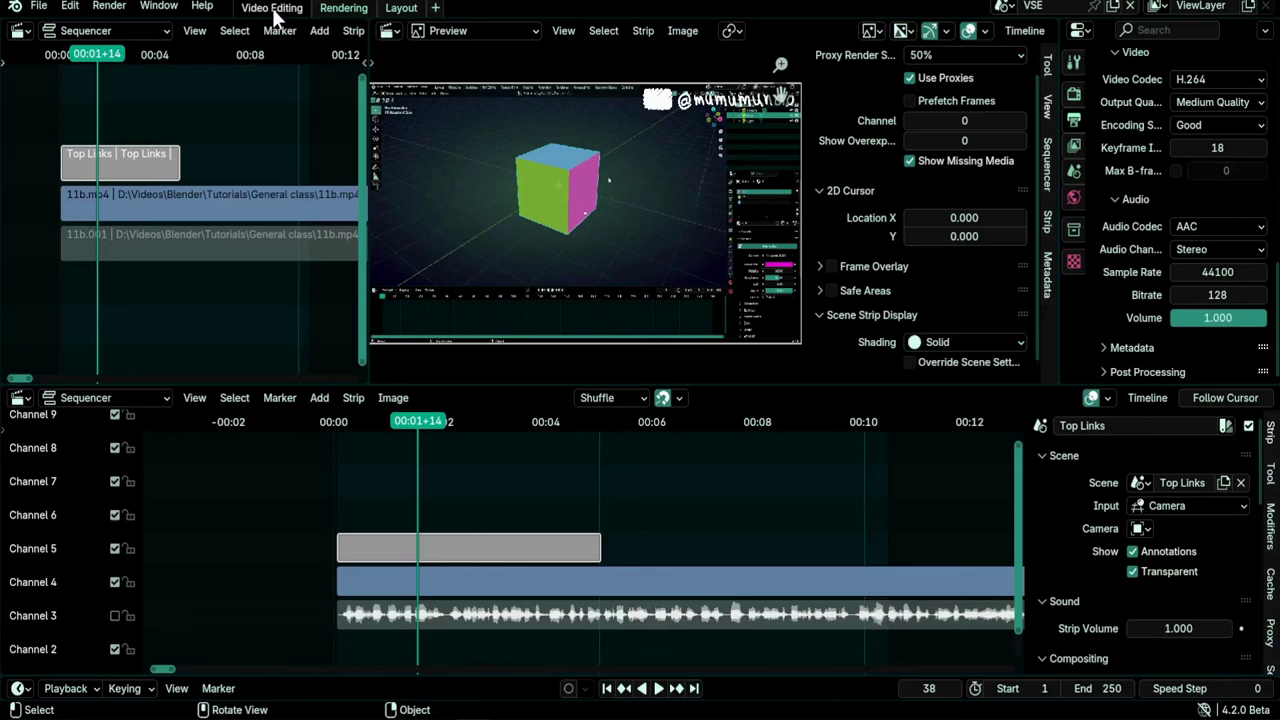
{"action": "left_click", "coordinate": [621, 421]}
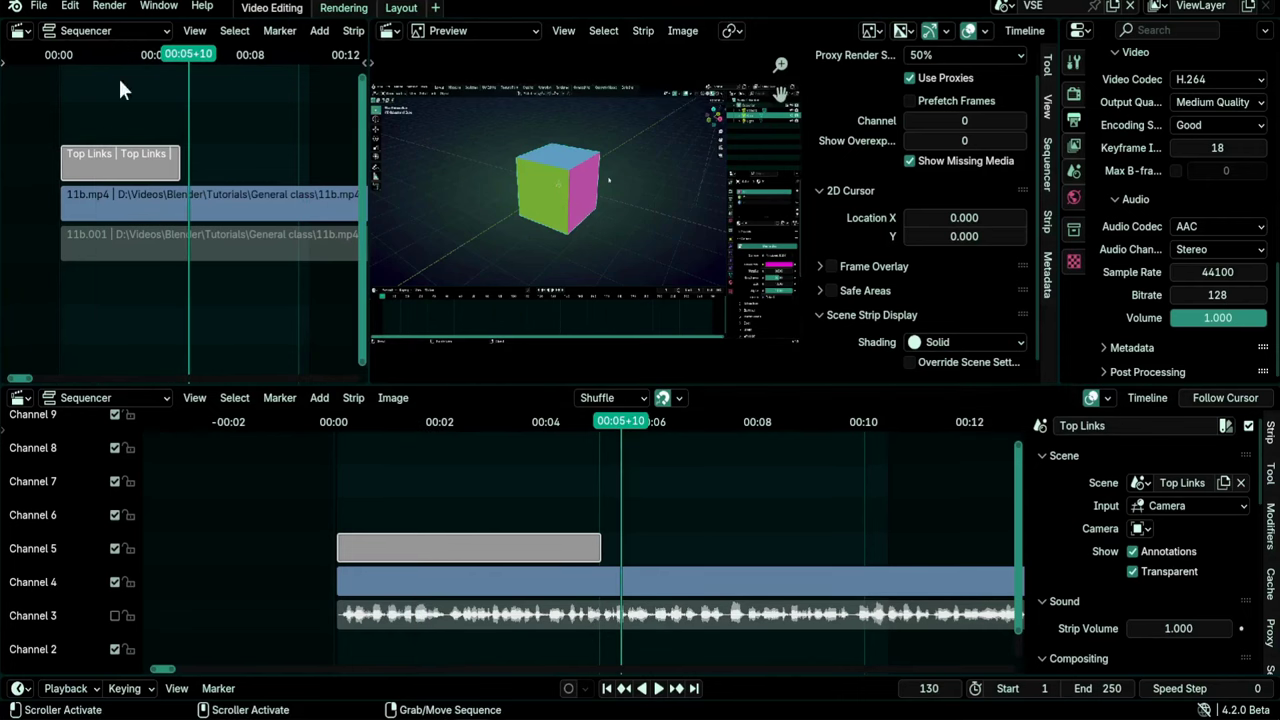
Step: Append the Arrow scene from vse arrow.blend into the project
{"action": "left_click", "coordinate": [38, 6]}
{"action": "left_click", "coordinate": [70, 225]}
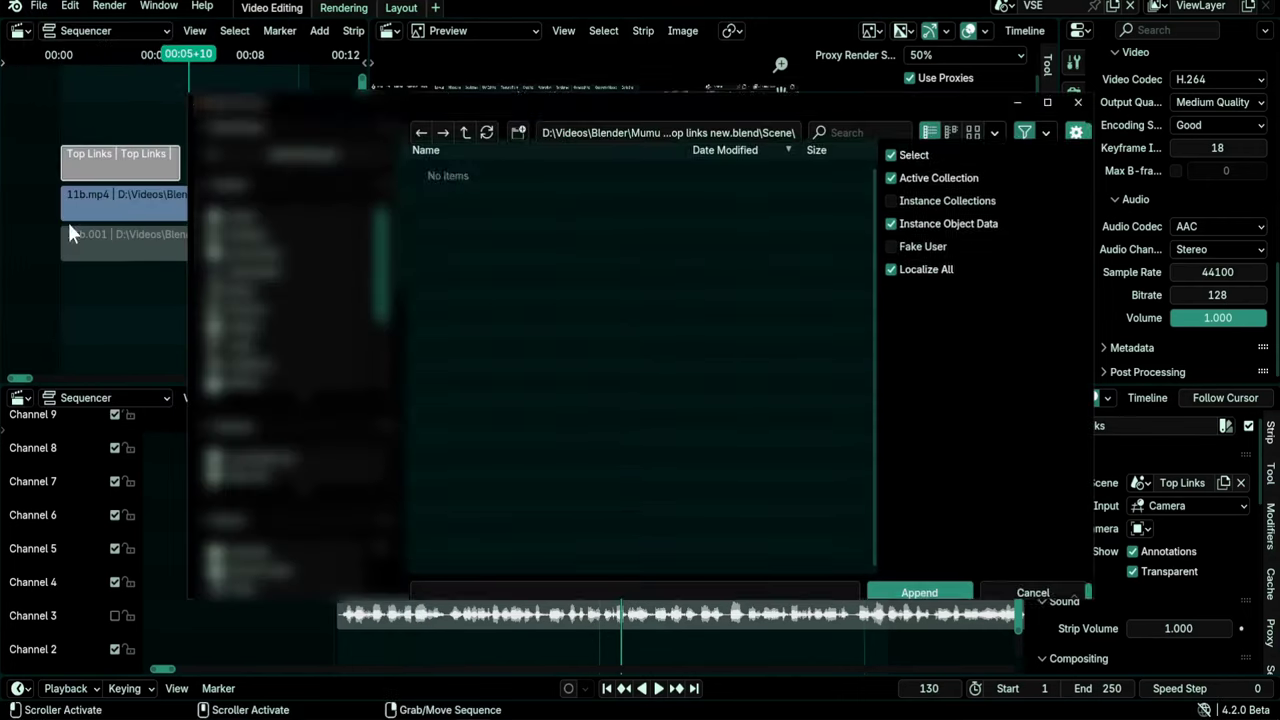
{"action": "left_click", "coordinate": [455, 204]}
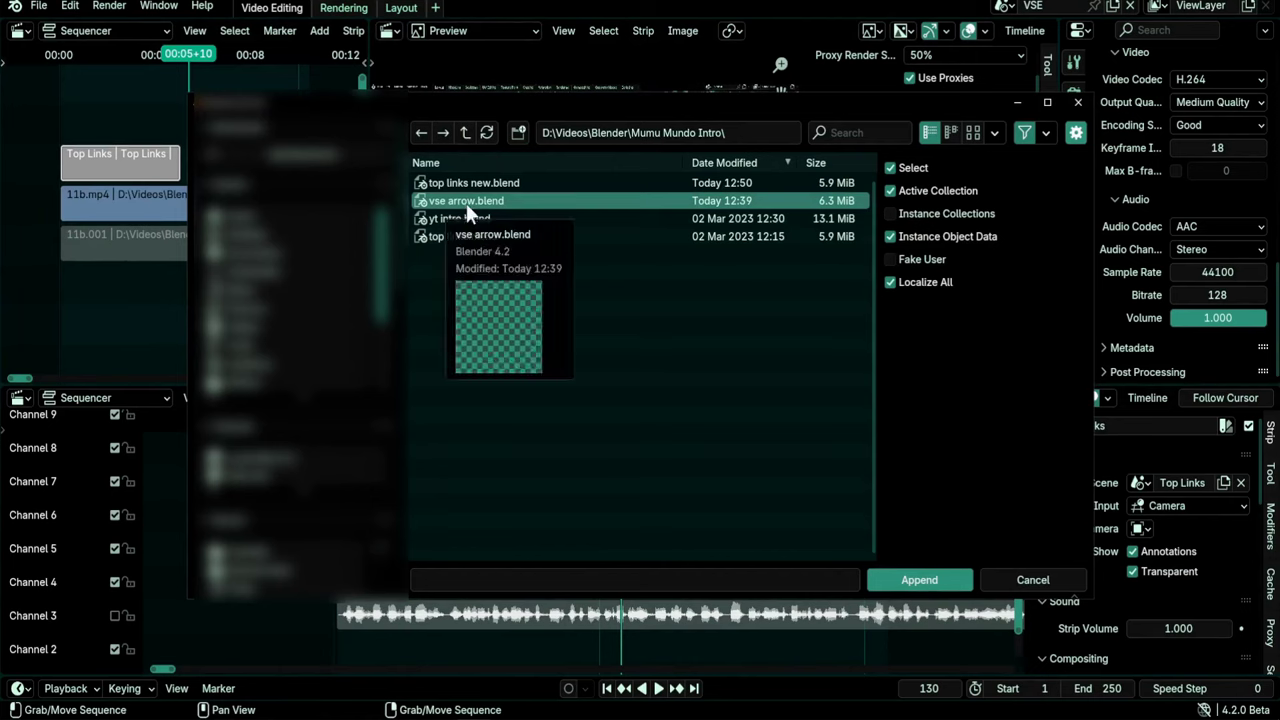
{"action": "double_click", "coordinate": [465, 201]}
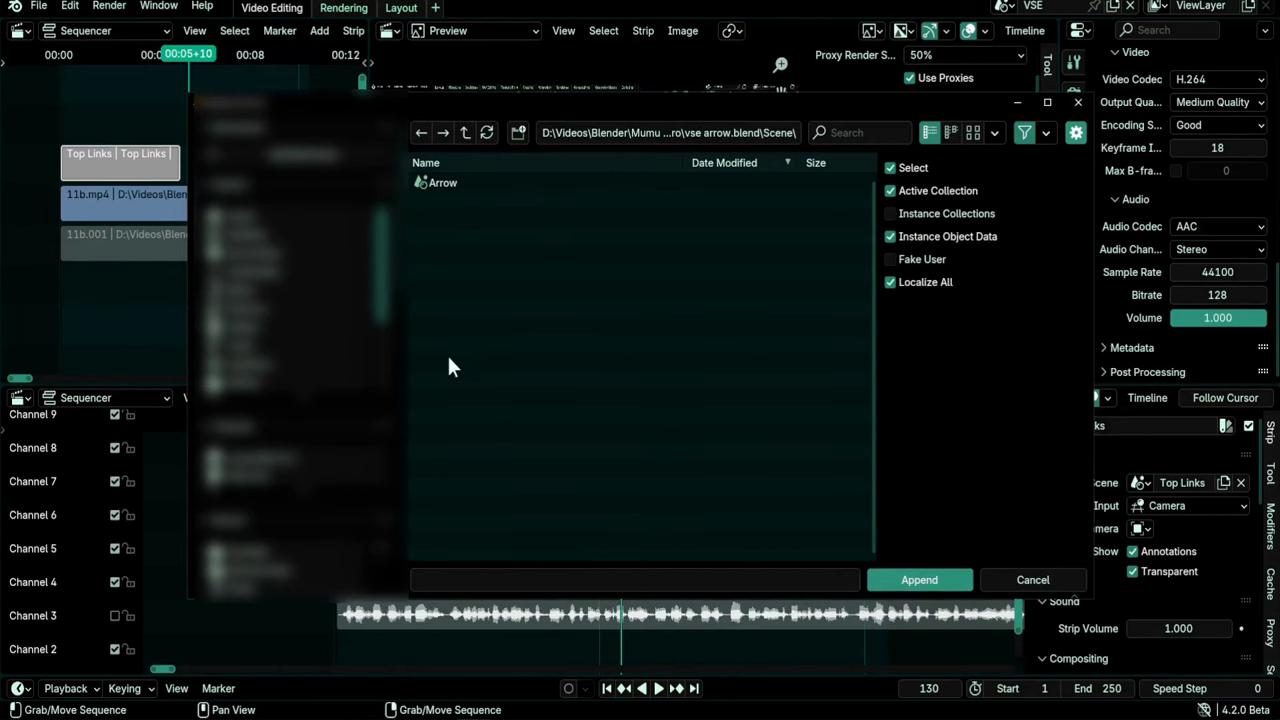
{"action": "left_click", "coordinate": [443, 184]}
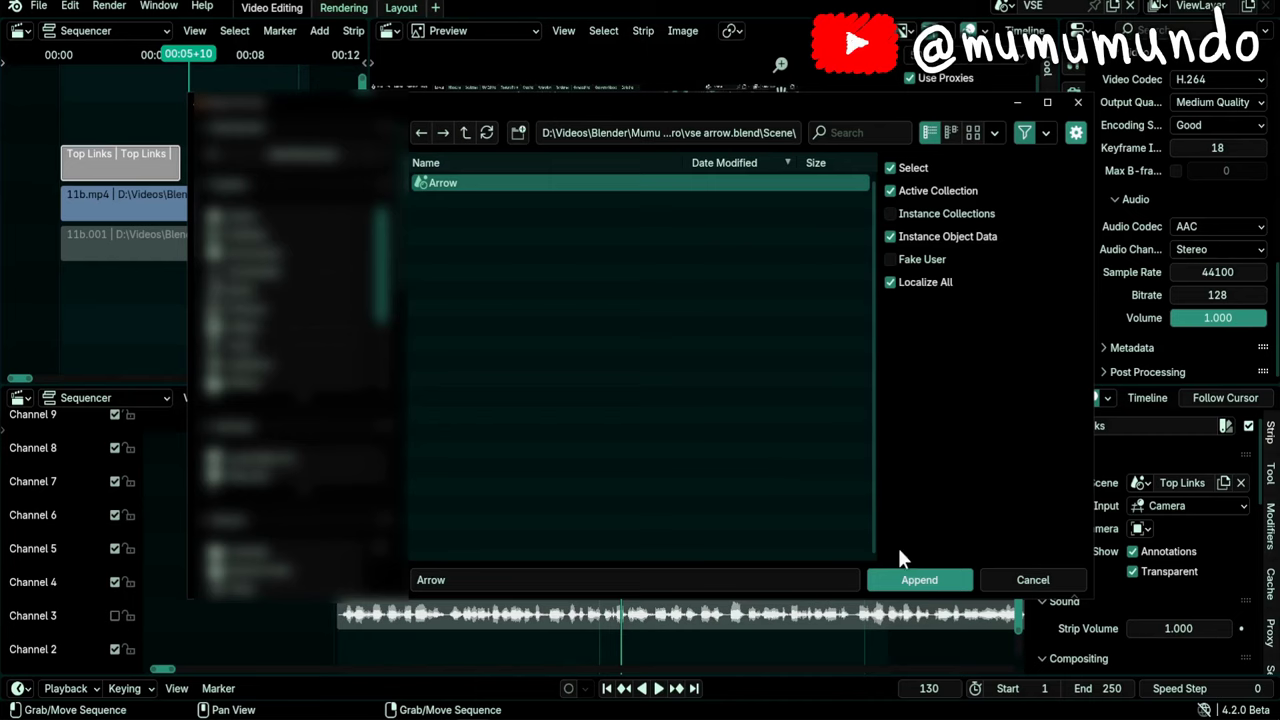
{"action": "left_click", "coordinate": [907, 579]}
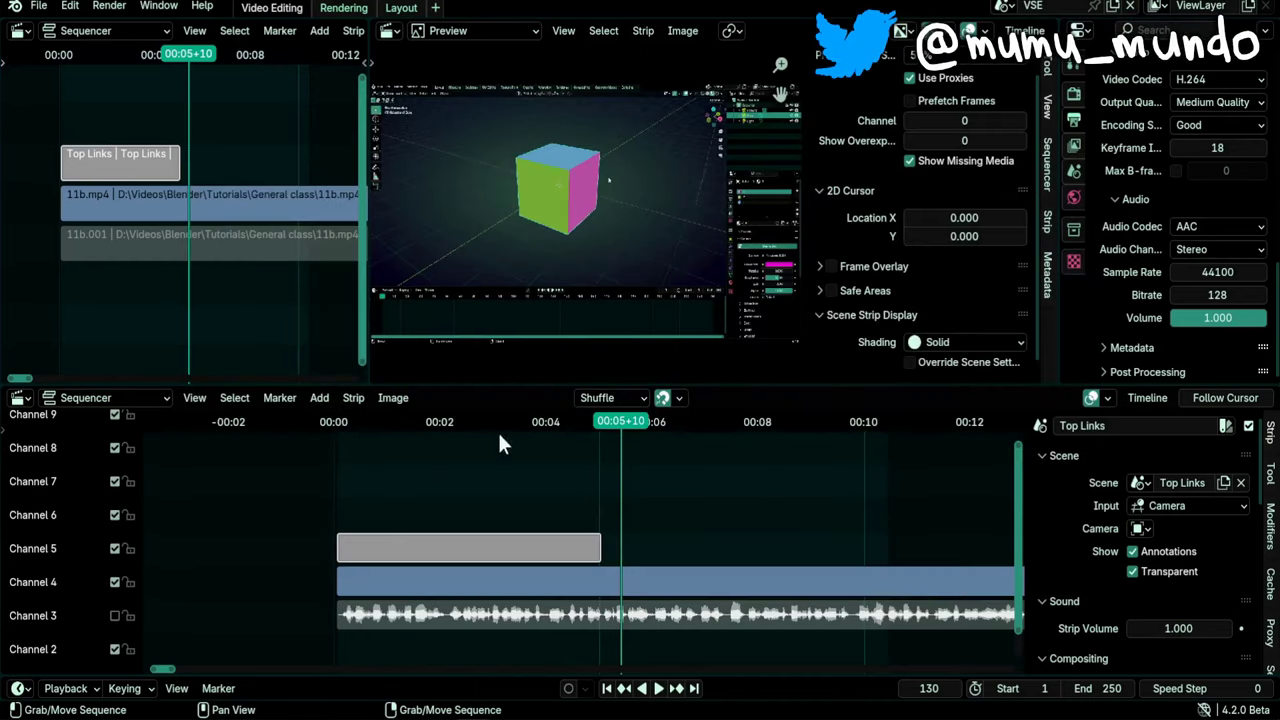
Step: Add the Arrow scene as a strip on channel 5 and play to preview it
{"action": "left_click", "coordinate": [320, 397]}
{"action": "mouse_move", "coordinate": [352, 419]}
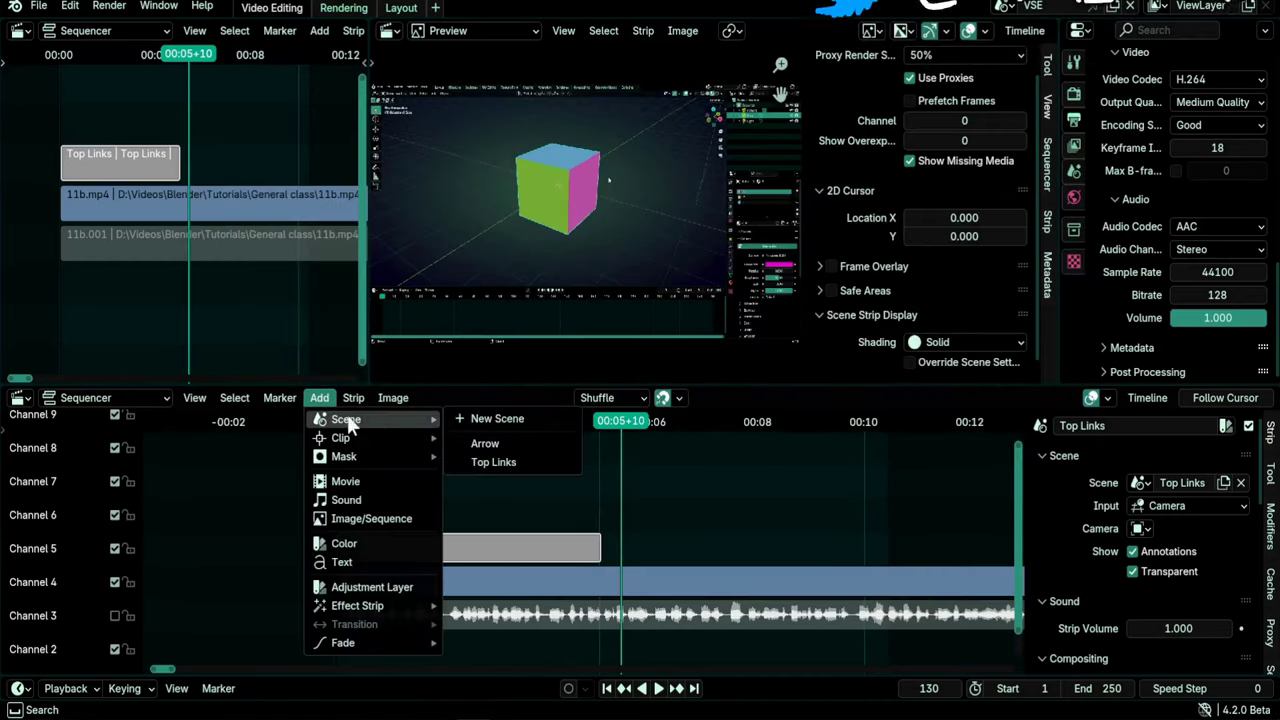
{"action": "left_click", "coordinate": [506, 443]}
{"action": "key", "text": "space"}
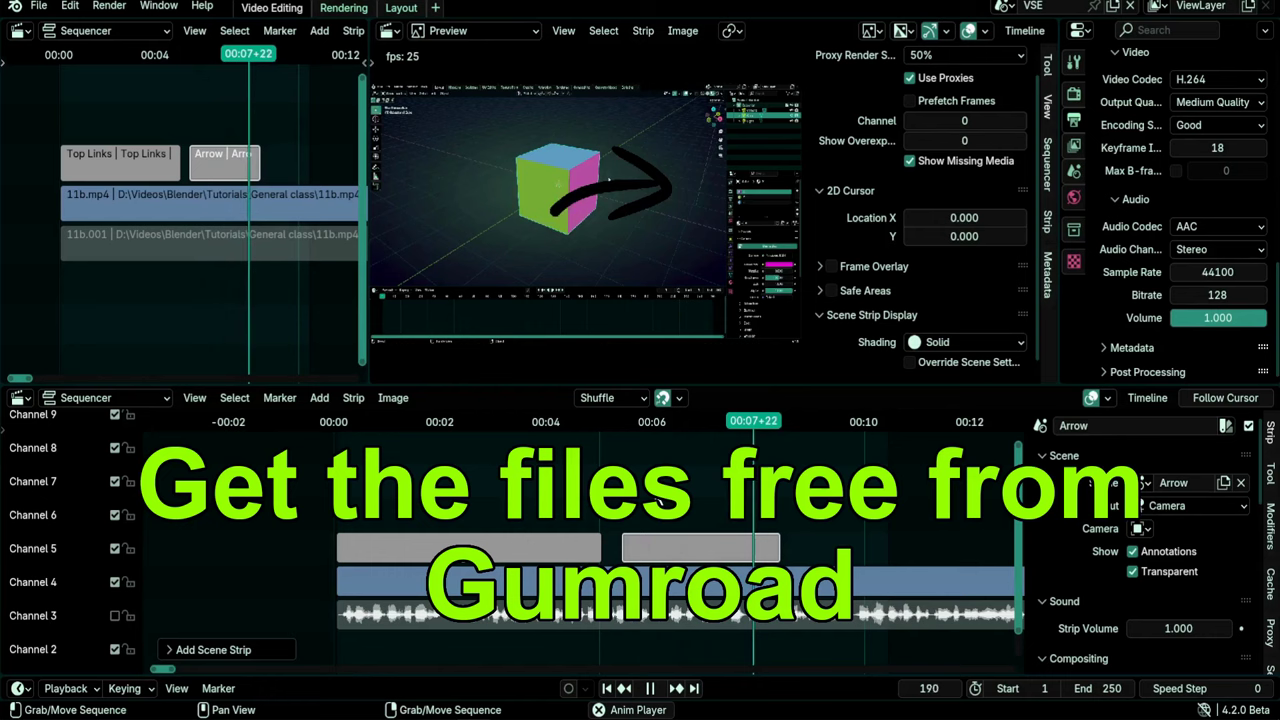
{"action": "key", "text": "space"}
Step: Play the sequence from around frame 128 to view the arrow
{"action": "left_click", "coordinate": [604, 421]}
{"action": "key", "text": "space"}
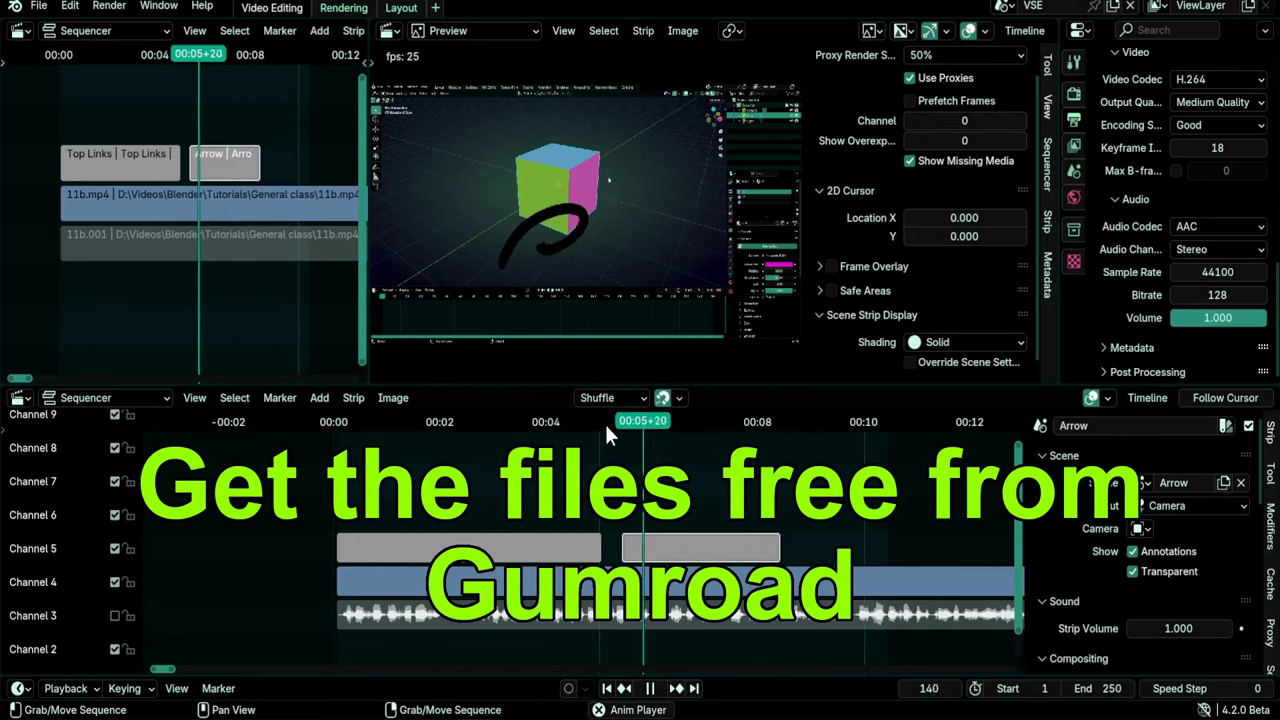
{"action": "key", "text": "Escape"}
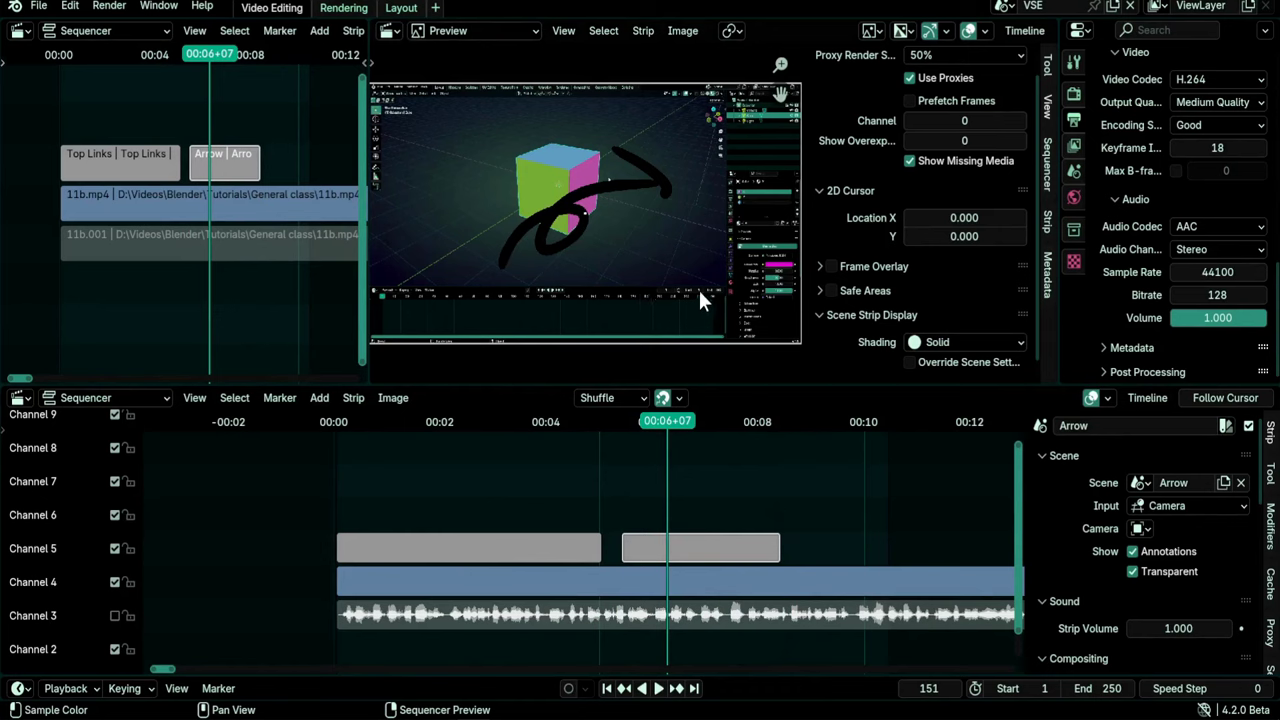
Step: Rotate the Arrow strip twice and move it up-left to point at the cube
{"action": "key", "text": "r"}
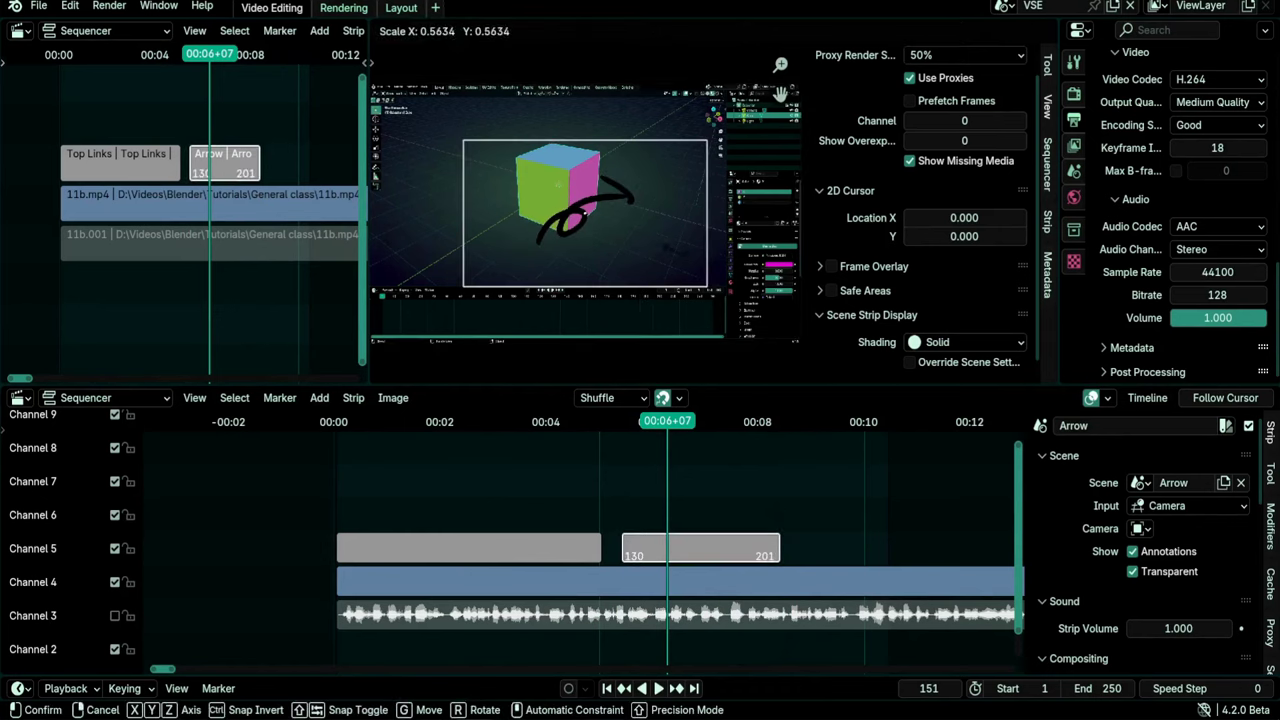
{"action": "left_click", "coordinate": [665, 262]}
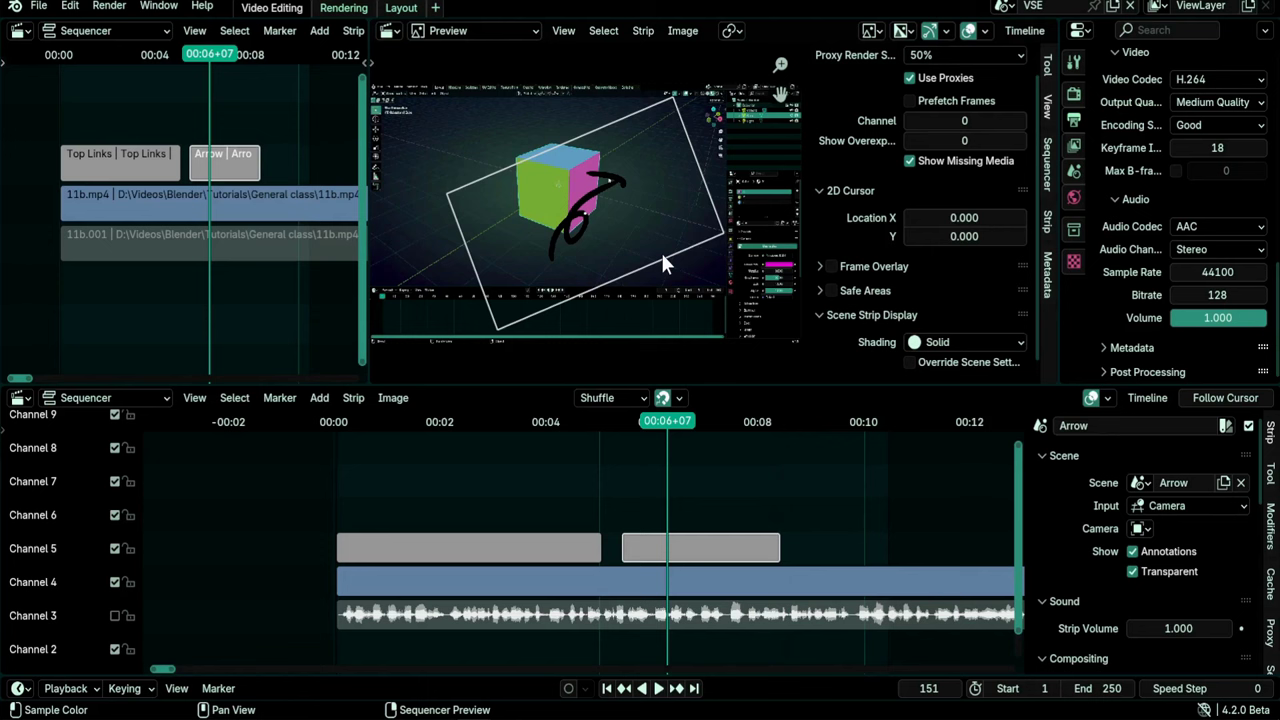
{"action": "key", "text": "r"}
{"action": "left_click", "coordinate": [649, 354]}
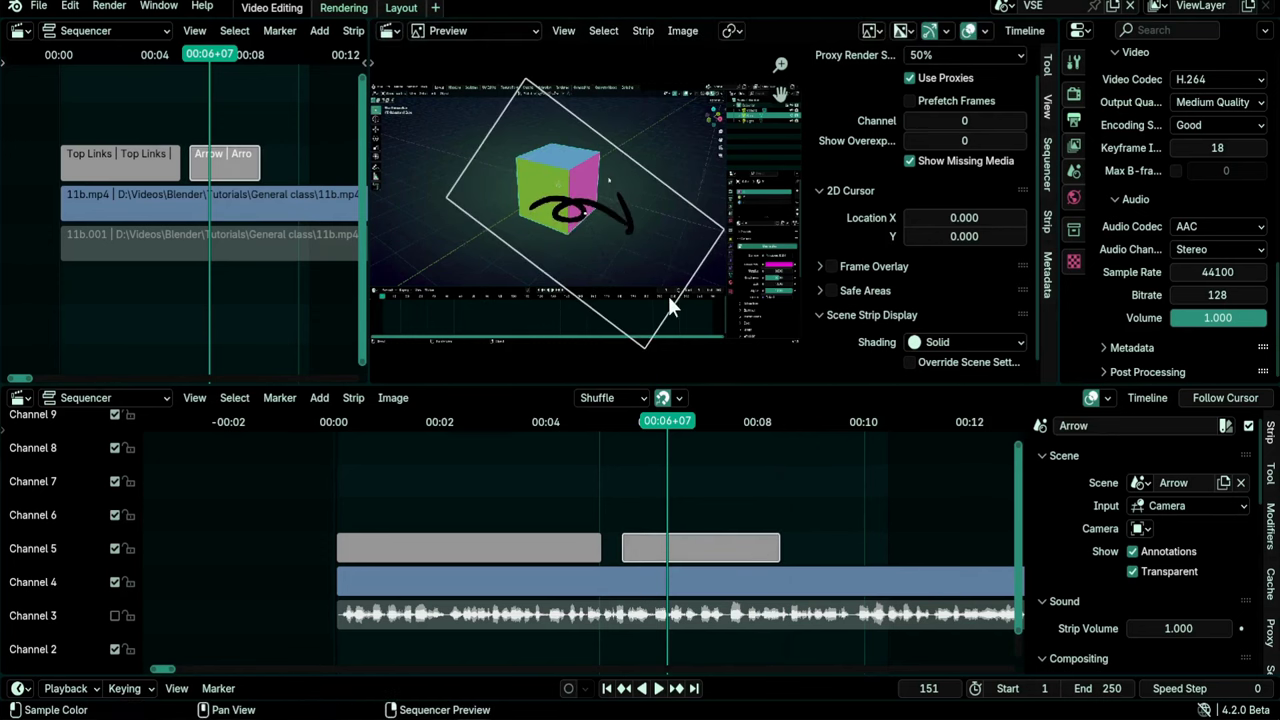
{"action": "key", "text": "g"}
{"action": "left_click", "coordinate": [541, 254]}
Step: Play back from about 00:05 to check the arrow's placement
{"action": "left_click", "coordinate": [600, 421]}
{"action": "key", "text": "space"}
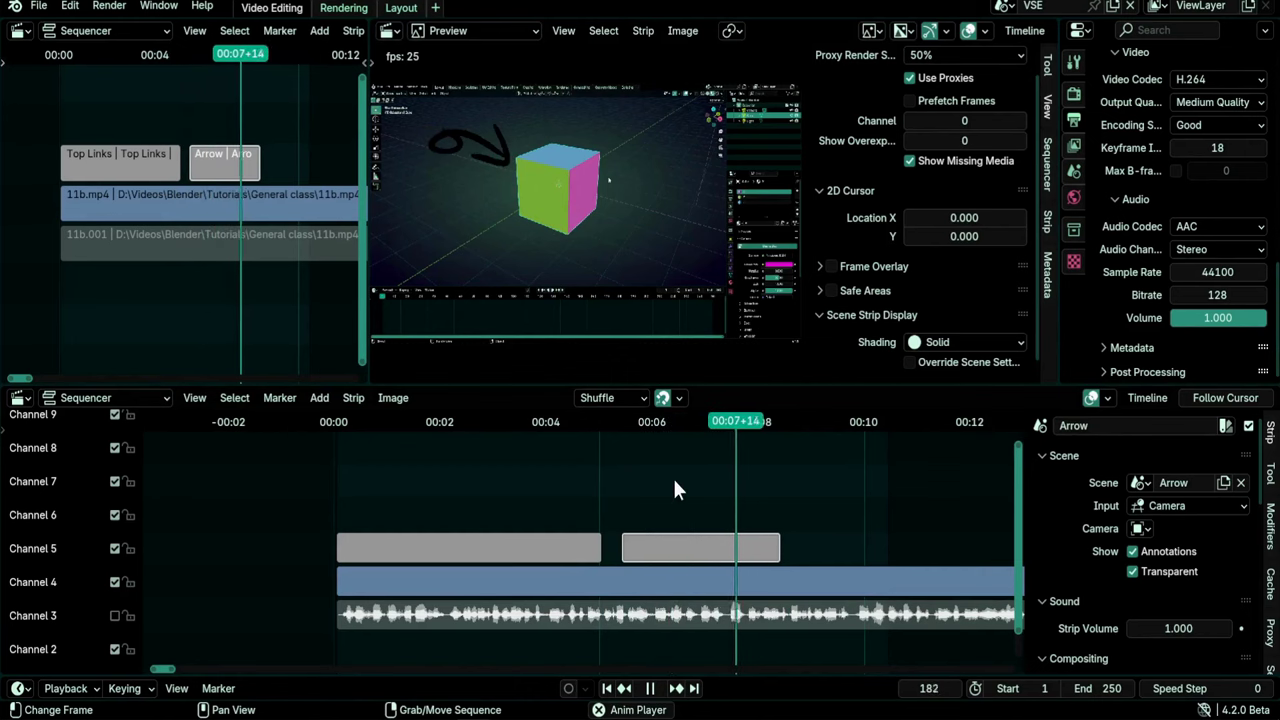
{"action": "key", "text": "space"}
Step: Switch the scene strip shading to Material Preview and check frames 158–166
{"action": "left_click", "coordinate": [683, 421]}
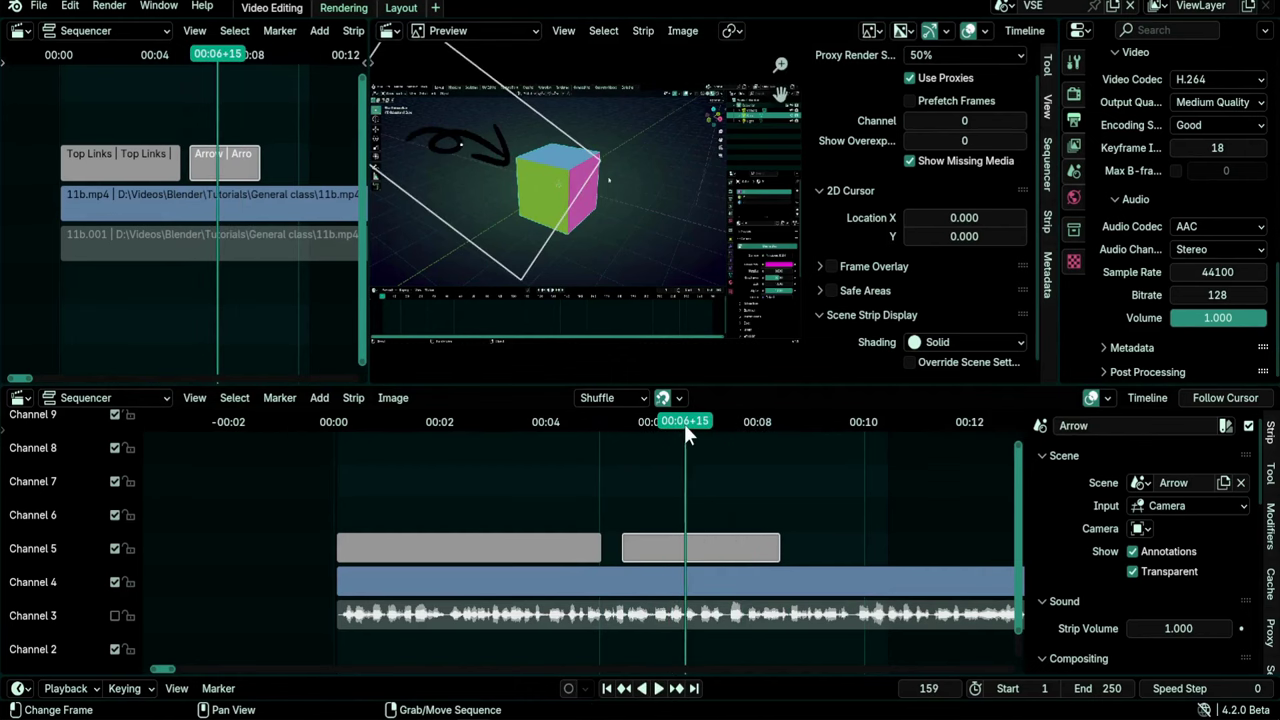
{"action": "left_click", "coordinate": [967, 341]}
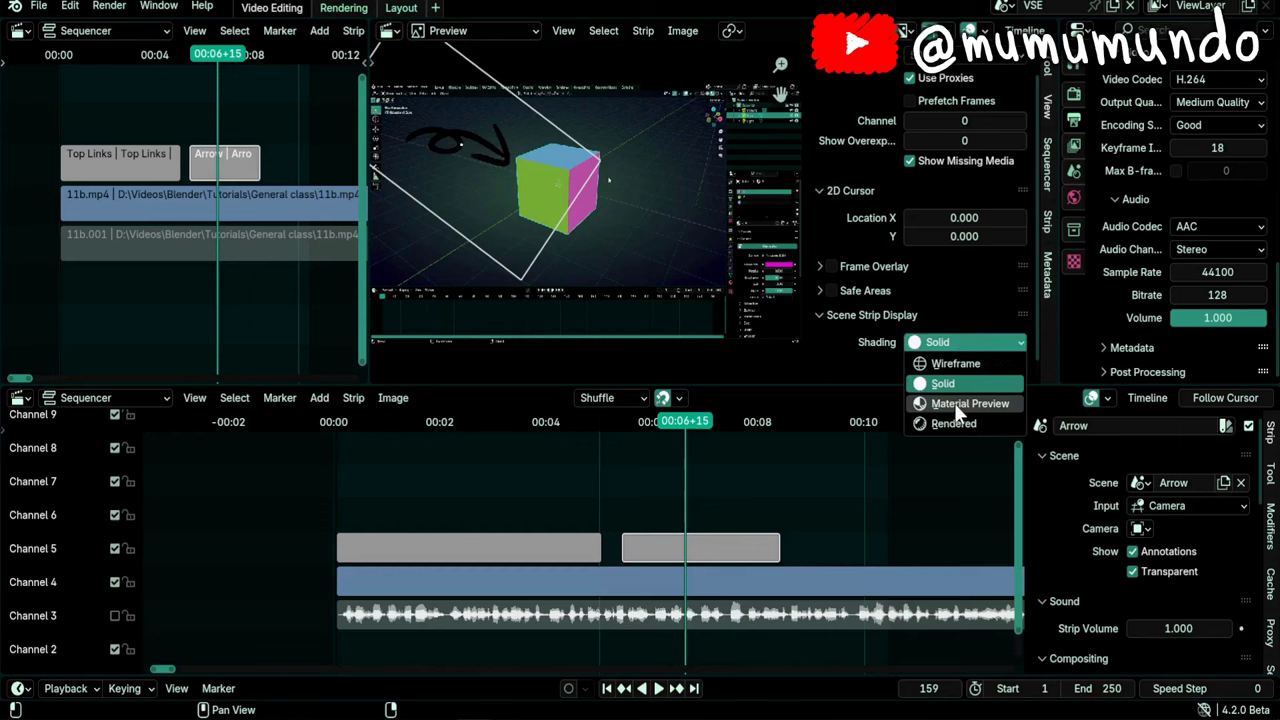
{"action": "left_click", "coordinate": [968, 403]}
{"action": "left_click", "coordinate": [700, 421]}
{"action": "left_click", "coordinate": [683, 421]}
Step: Set scene strip shading to Rendered and play from frame 125 to watch the glowing red arrow
{"action": "left_click", "coordinate": [945, 342]}
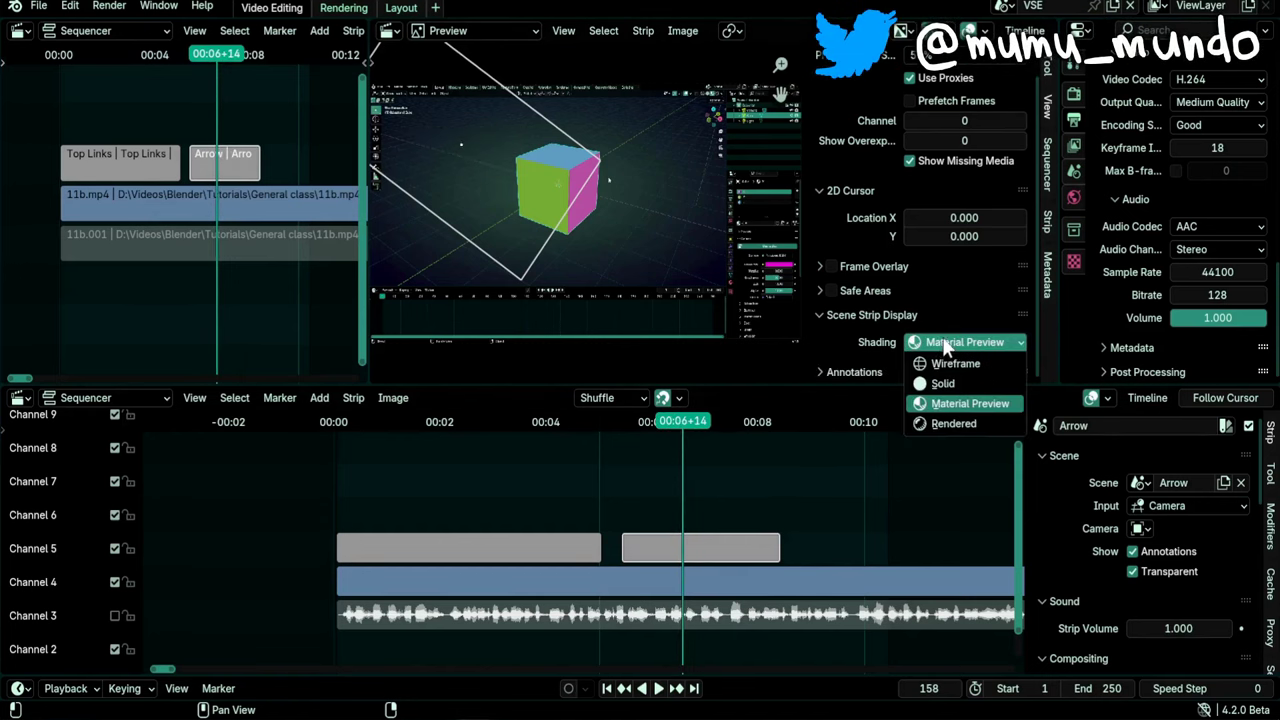
{"action": "left_click", "coordinate": [940, 420]}
{"action": "scroll", "coordinate": [461, 161], "scroll_direction": "up", "scroll_amount": 6}
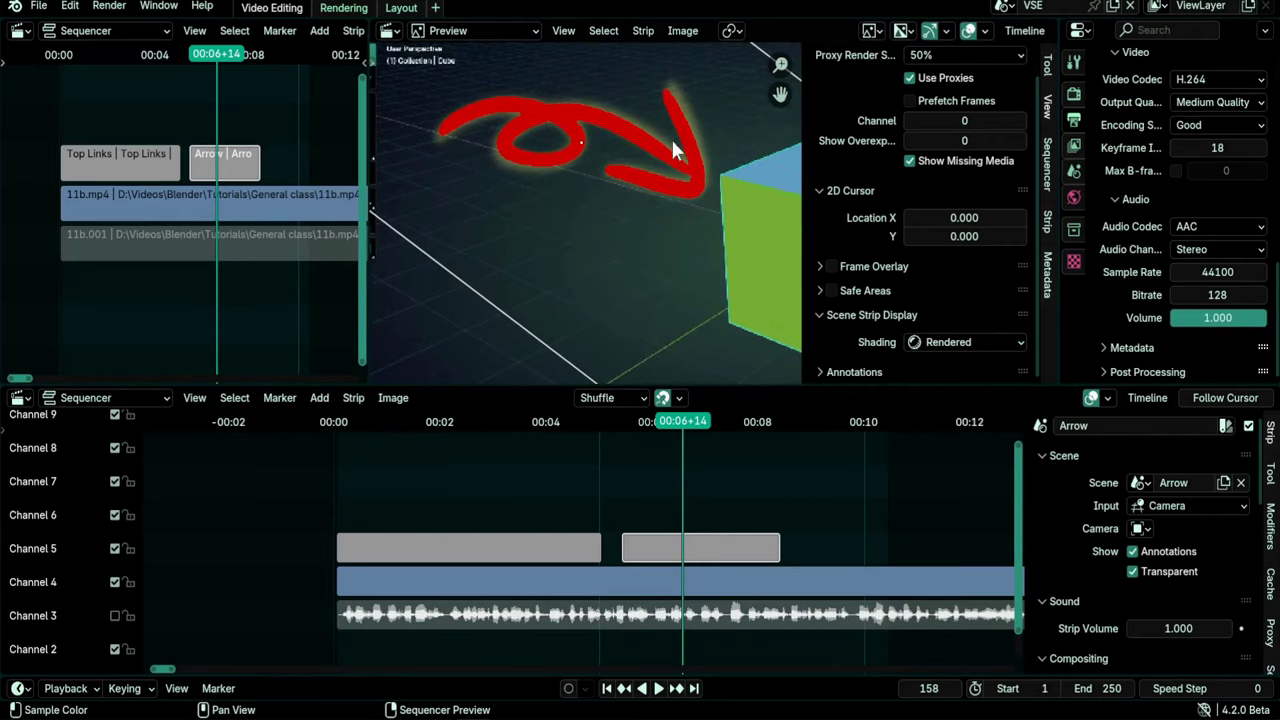
{"action": "left_click", "coordinate": [612, 421]}
{"action": "key", "text": "space"}
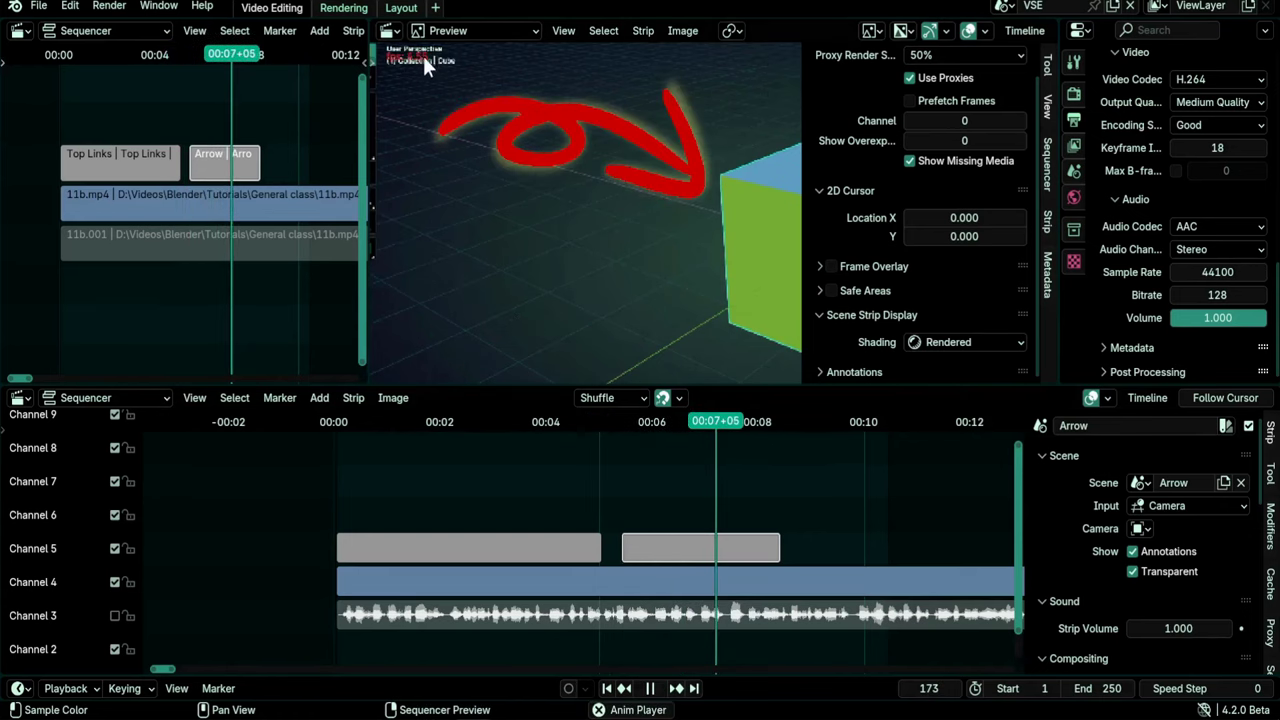
{"action": "key", "text": "space"}
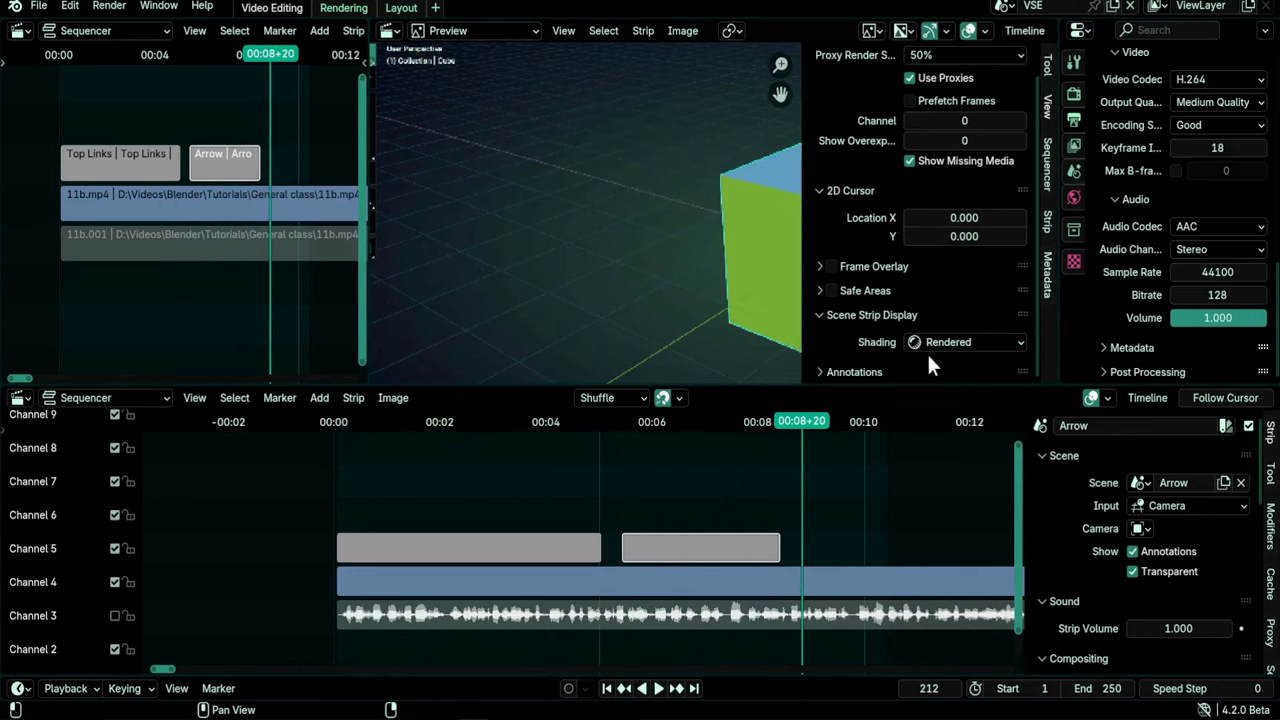
Step: Set scene strip shading back to Solid and replay from around frame 125
{"action": "left_click", "coordinate": [945, 342]}
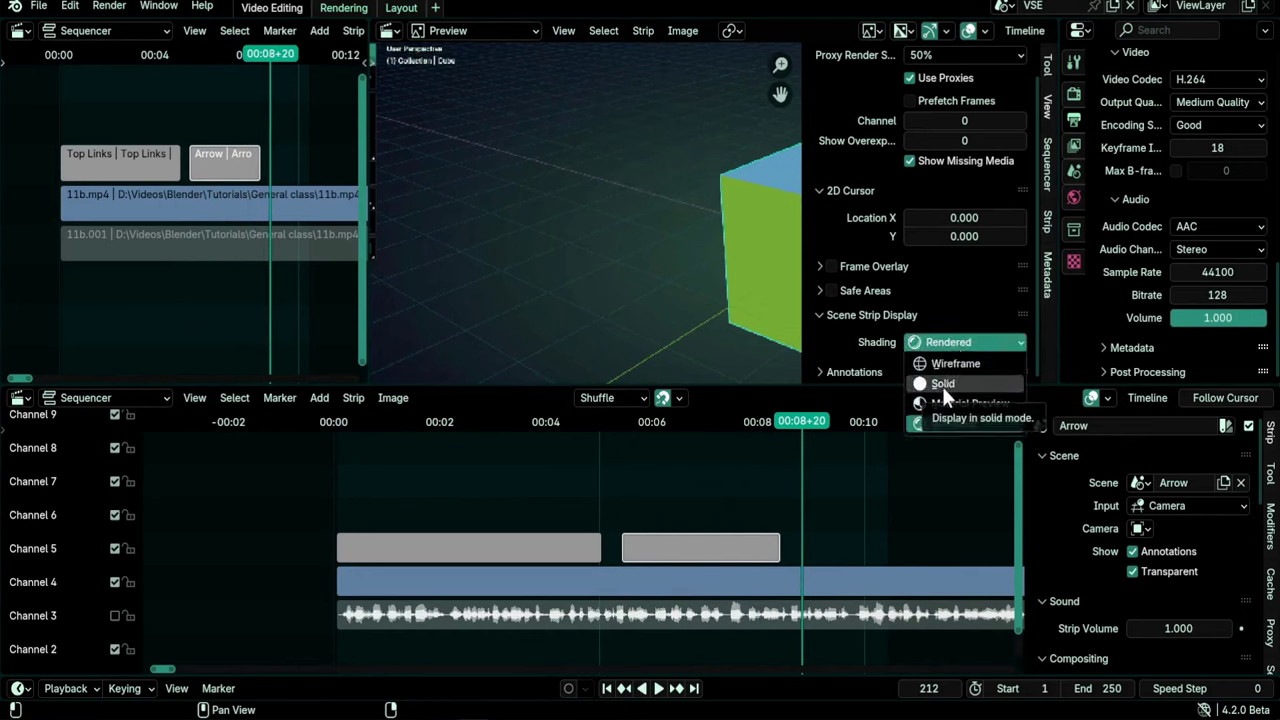
{"action": "left_click", "coordinate": [942, 384]}
{"action": "left_click", "coordinate": [598, 449]}
{"action": "key", "text": "space"}
{"action": "key", "text": "space"}
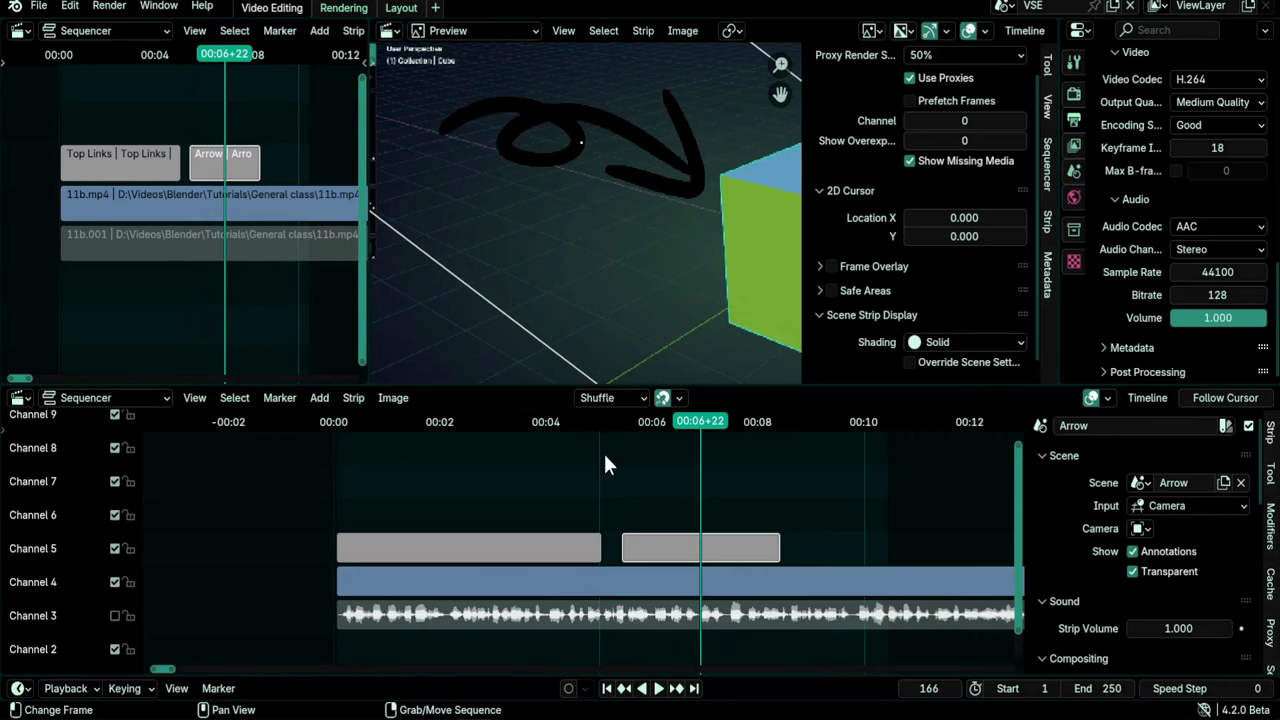
Step: Add a General Layout workspace showing the Arrow scene through its camera in Rendered shading
{"action": "left_click", "coordinate": [436, 8]}
{"action": "mouse_move", "coordinate": [430, 44]}
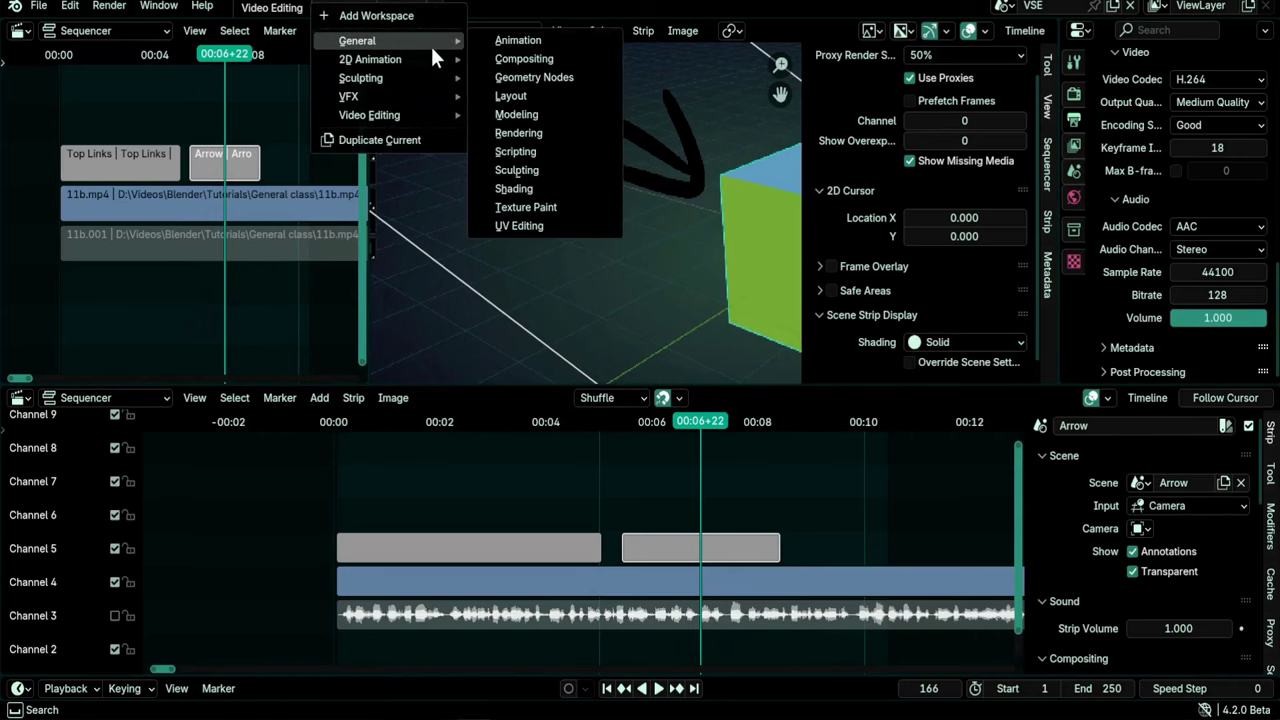
{"action": "left_click", "coordinate": [532, 96]}
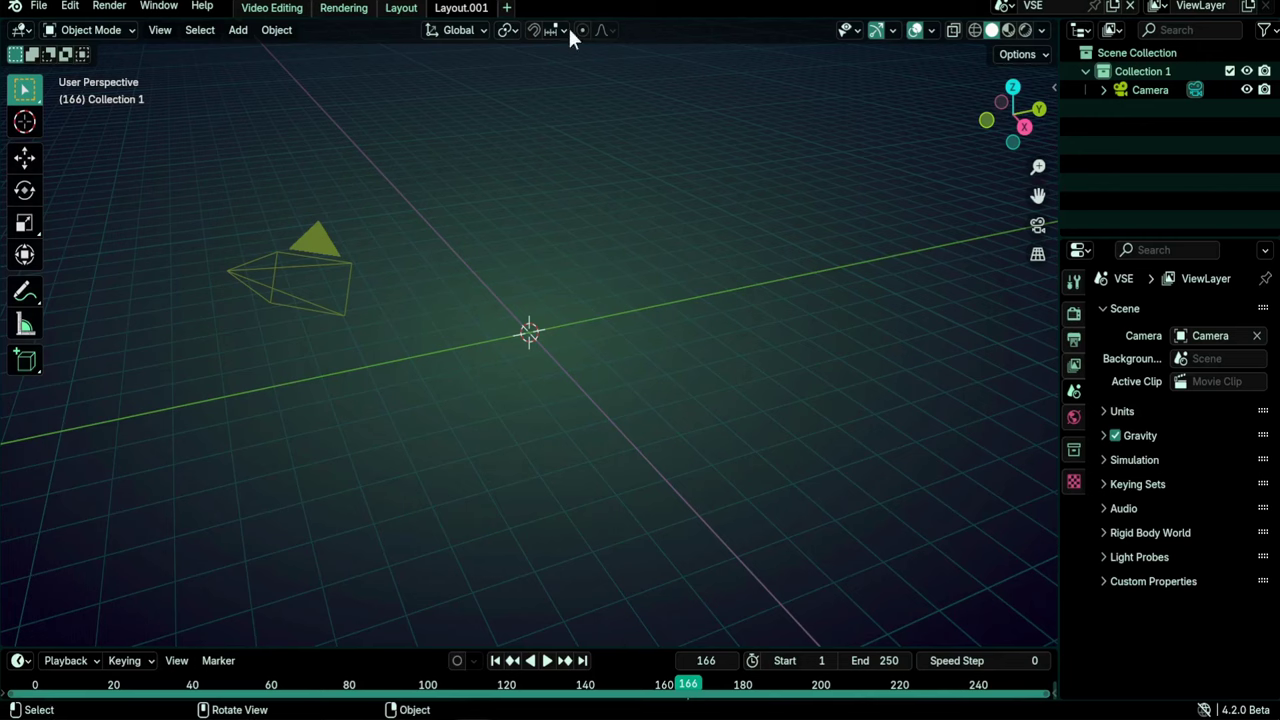
{"action": "left_click", "coordinate": [1004, 6]}
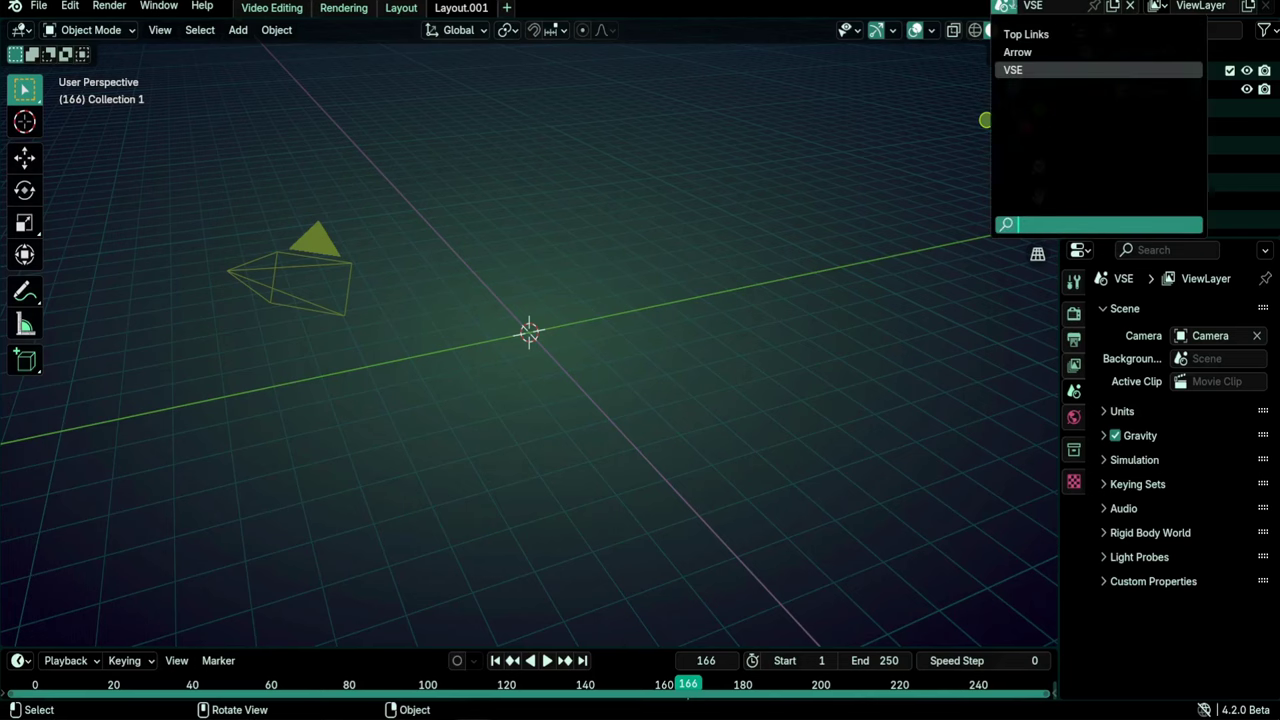
{"action": "left_click", "coordinate": [1017, 52]}
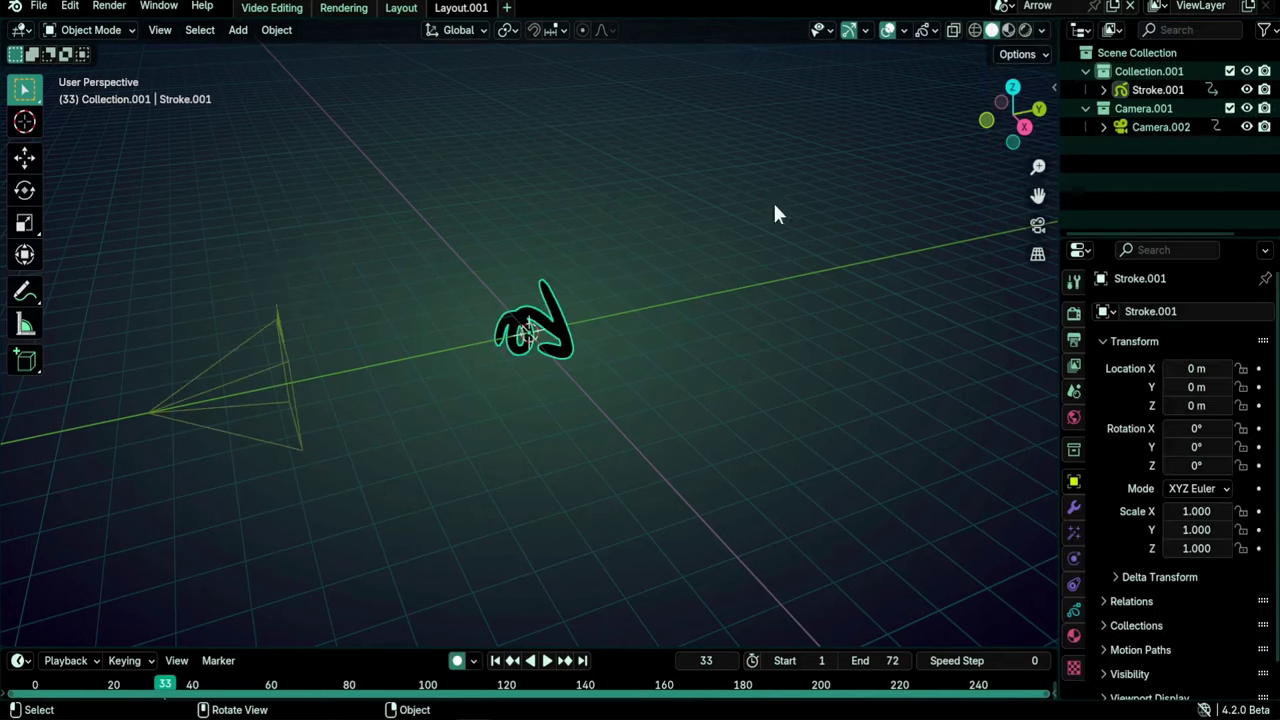
{"action": "key", "text": "KP_0"}
{"action": "left_click", "coordinate": [1025, 29]}
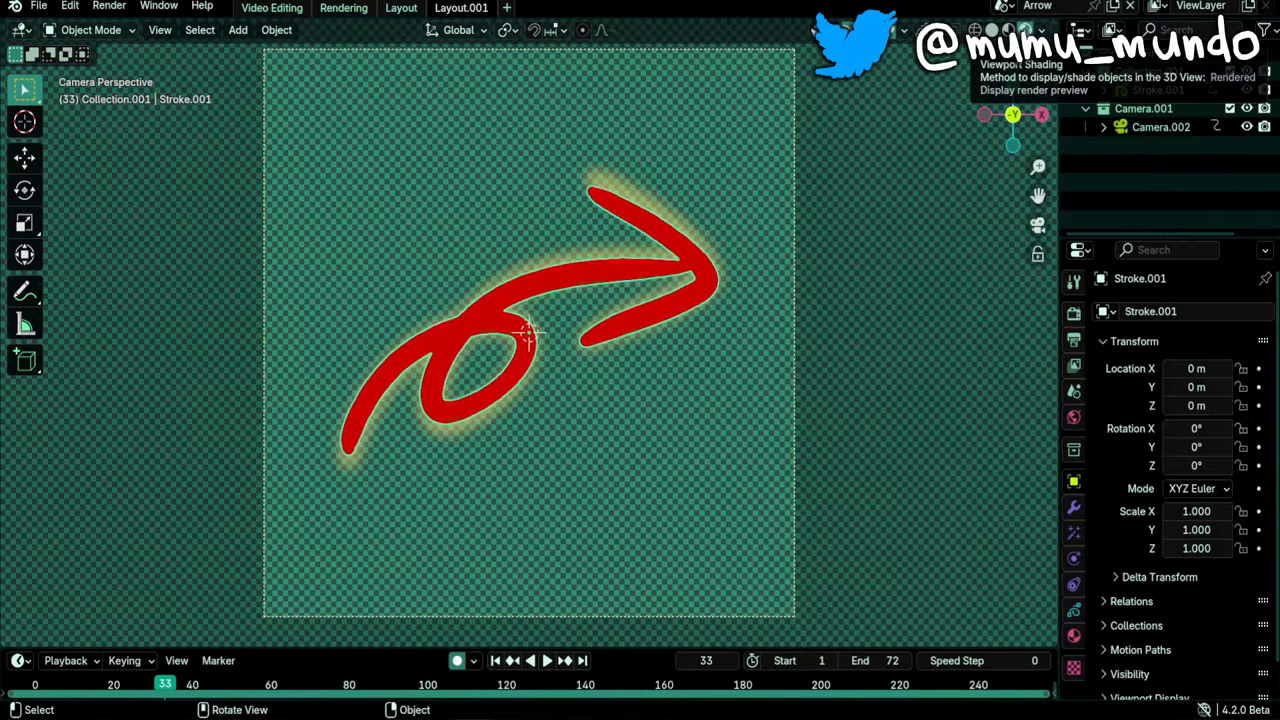
Step: Rename the two new workspaces to 'Arrow' and 'Top Links'
{"action": "double_click", "coordinate": [466, 9]}
{"action": "type", "text": "Arrow"}
{"action": "key", "text": "Return"}
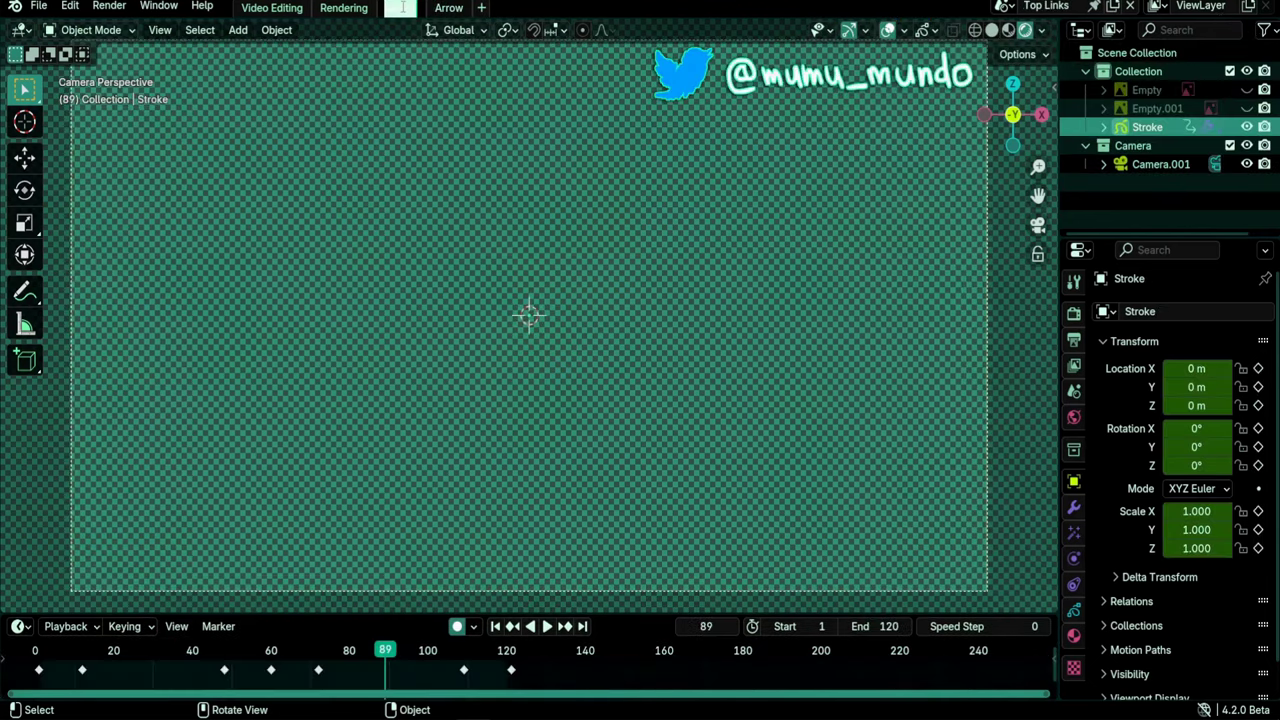
{"action": "left_click", "coordinate": [405, 8]}
{"action": "type", "text": "Top Links"}
{"action": "key", "text": "Return"}
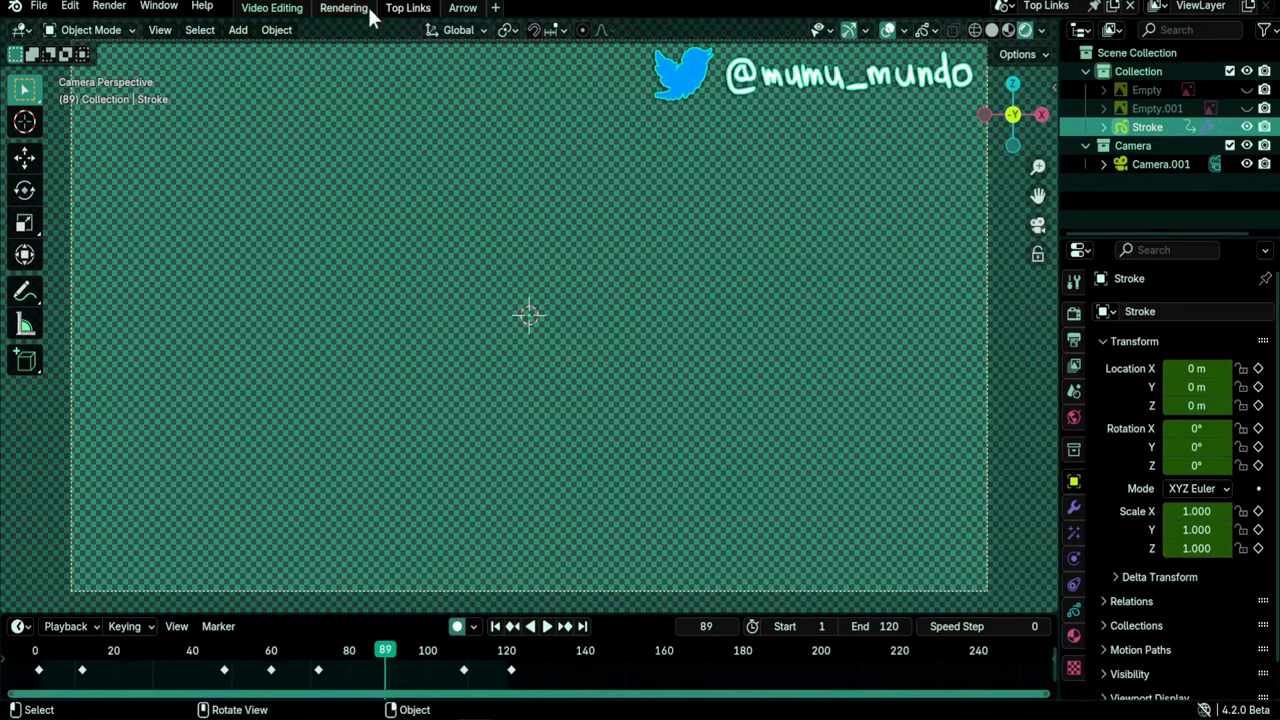
Step: Render frame 166 with F12 from the Rendering workspace, then return to Video Editing
{"action": "left_click", "coordinate": [343, 8]}
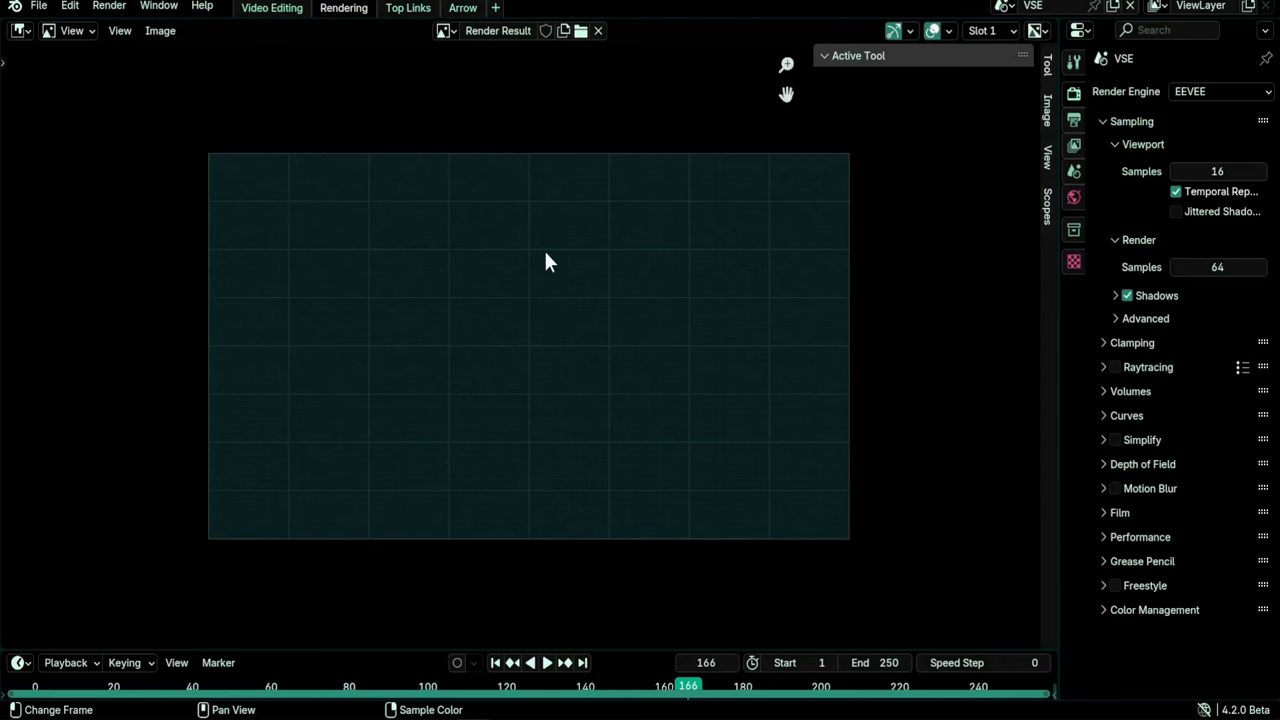
{"action": "key", "text": "F12"}
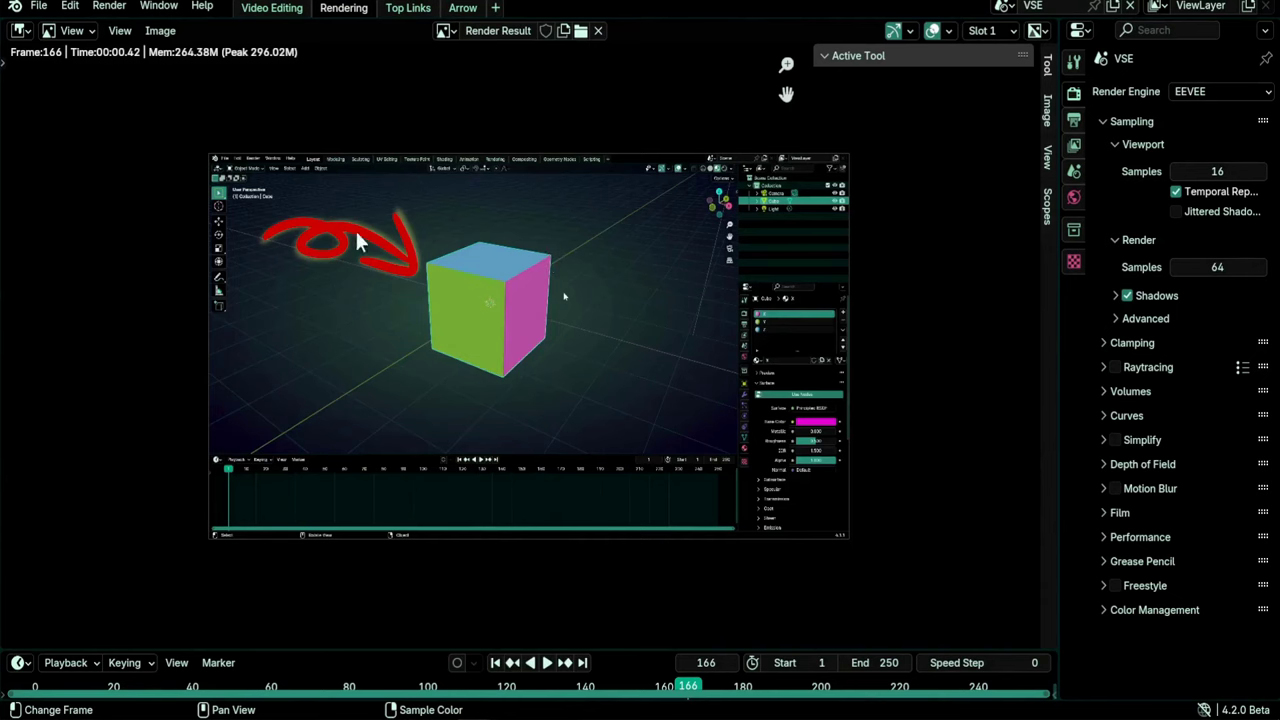
{"action": "left_click", "coordinate": [270, 6]}
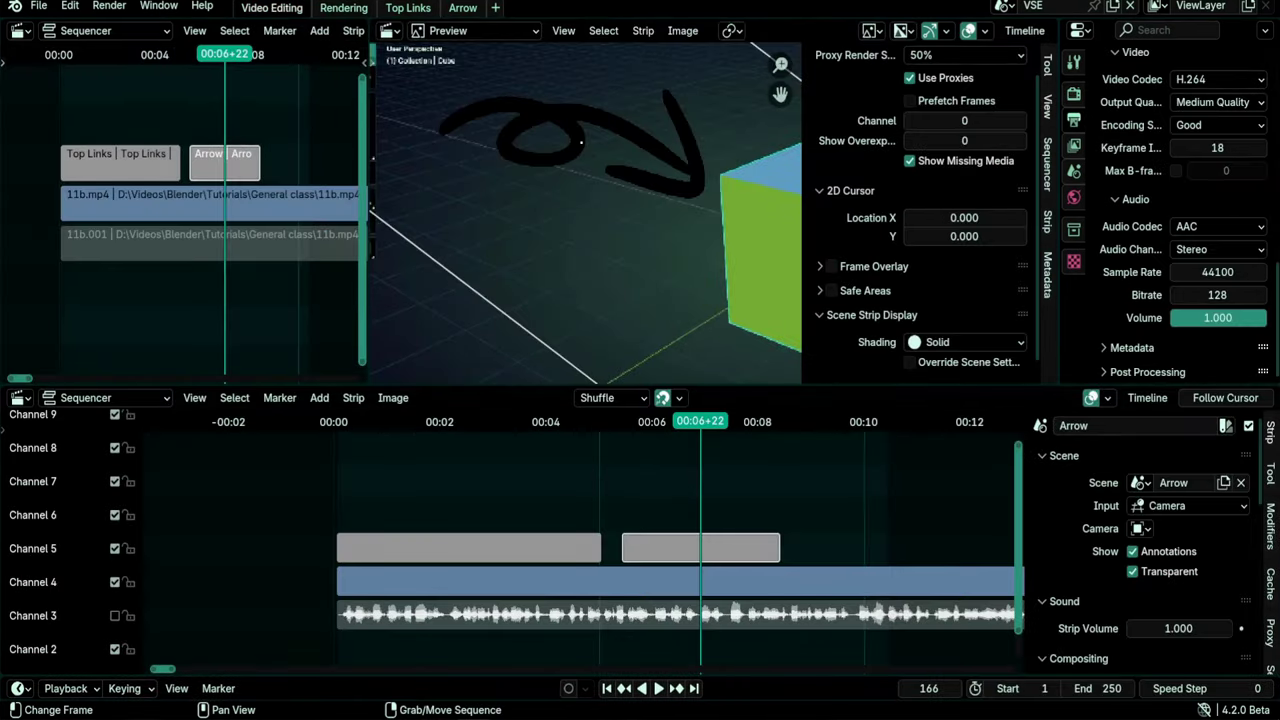